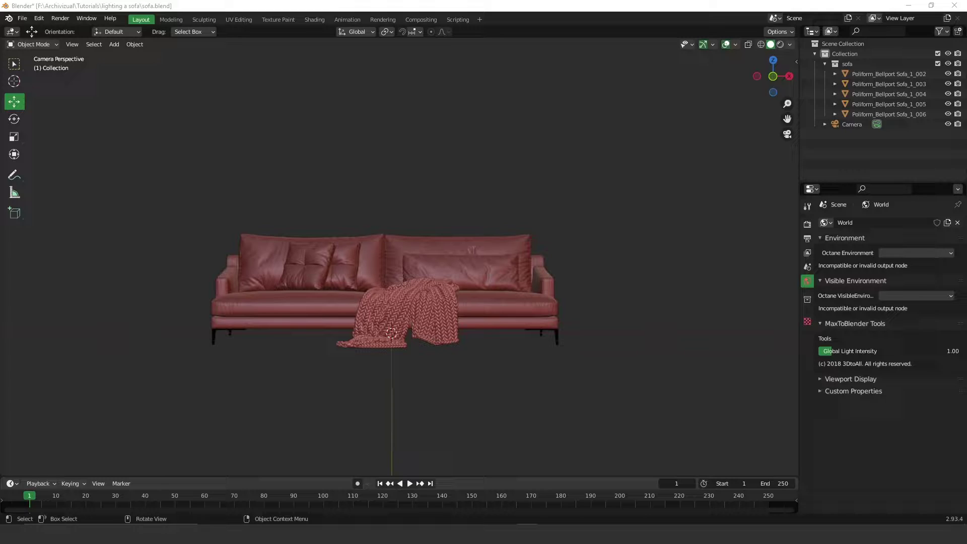
- Look straight down on the sofa in Top Orthographic view, ready to annotate
{"action": "key", "text": "shift"}
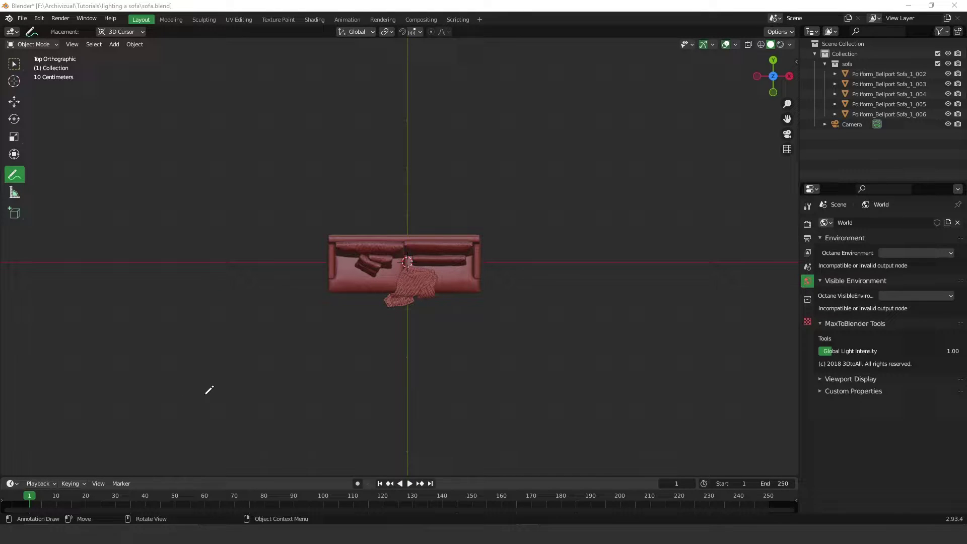
- Sketch three light positions around the sofa and a line to the camera in front
{"action": "mouse_move", "coordinate": [218, 399]}
{"action": "left_mouse_down"}
{"action": "mouse_move", "coordinate": [193, 378]}
{"action": "mouse_move", "coordinate": [211, 334]}
{"action": "mouse_move", "coordinate": [251, 377]}
{"action": "left_mouse_up"}
{"action": "mouse_move", "coordinate": [545, 389]}
{"action": "left_mouse_down"}
{"action": "mouse_move", "coordinate": [579, 401]}
{"action": "mouse_move", "coordinate": [598, 376]}
{"action": "mouse_move", "coordinate": [574, 339]}
{"action": "left_mouse_up"}
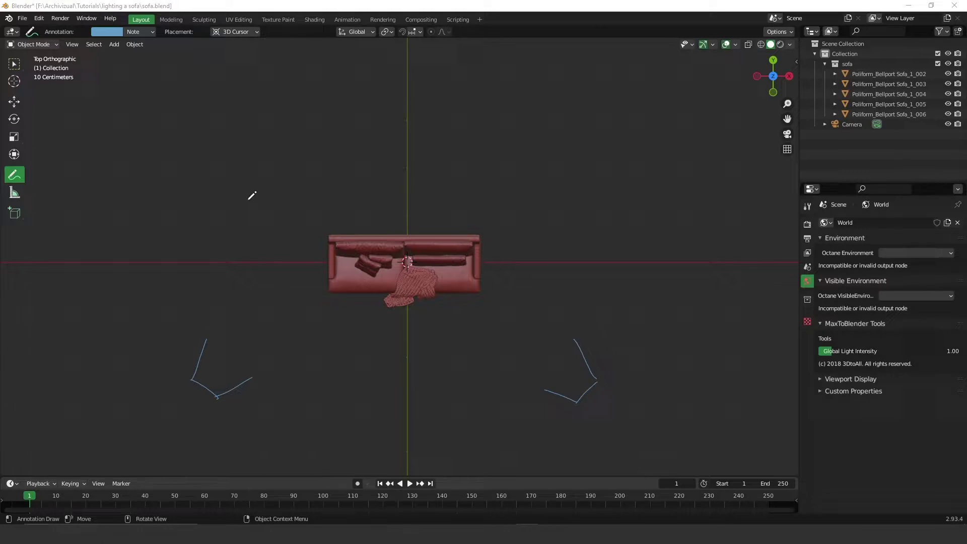
{"action": "left_click_drag", "start_coordinate": [244, 192], "coordinate": [285, 164]}
{"action": "mouse_move", "coordinate": [401, 472]}
{"action": "left_mouse_down"}
{"action": "mouse_move", "coordinate": [413, 449]}
{"action": "mouse_move", "coordinate": [402, 456]}
{"action": "mouse_move", "coordinate": [400, 299]}
{"action": "left_mouse_up"}
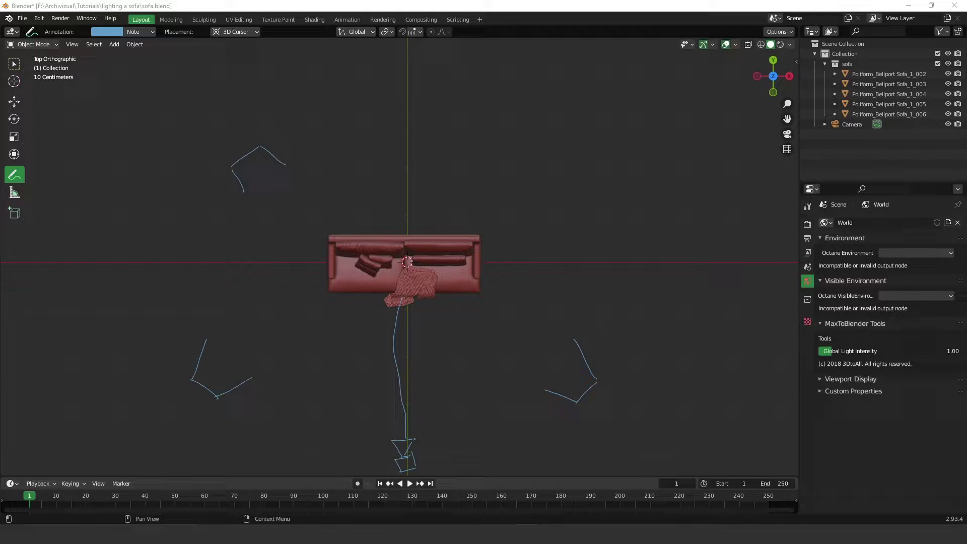
- Add arrow notes and cross-hatch marks beside the left, right and top light sketches
{"action": "mouse_move", "coordinate": [149, 408]}
{"action": "left_mouse_down"}
{"action": "mouse_move", "coordinate": [134, 416]}
{"action": "mouse_move", "coordinate": [157, 406]}
{"action": "left_mouse_up"}
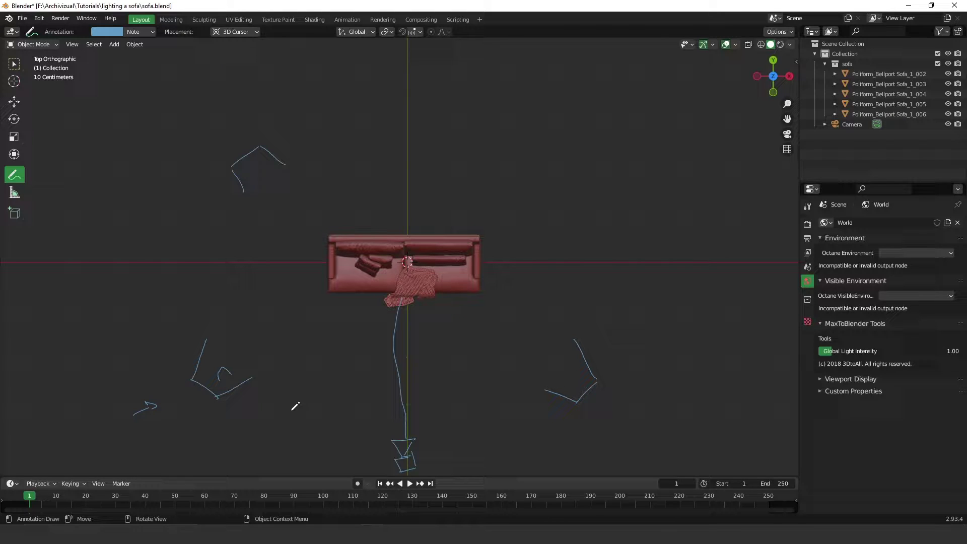
{"action": "left_click_drag", "start_coordinate": [233, 412], "coordinate": [247, 413]}
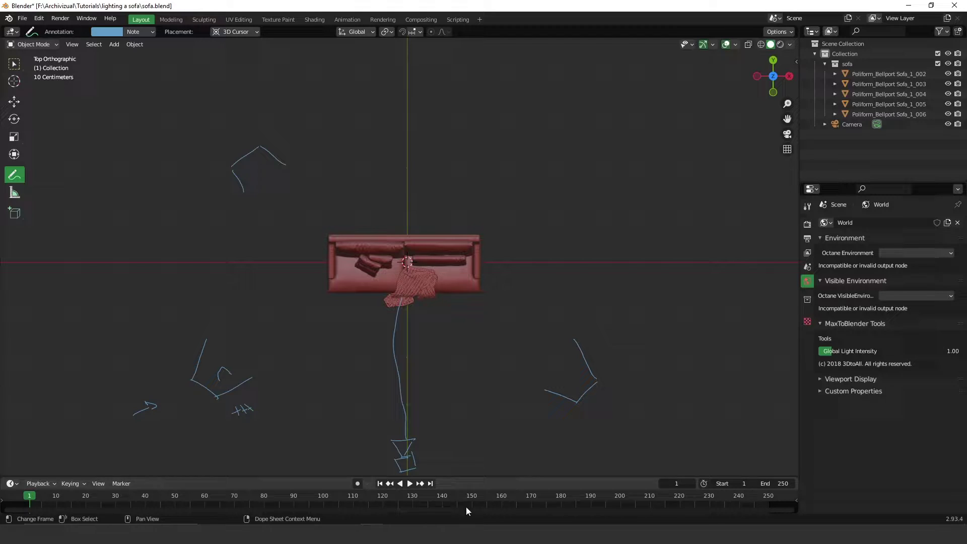
{"action": "left_click_drag", "start_coordinate": [655, 363], "coordinate": [623, 368]}
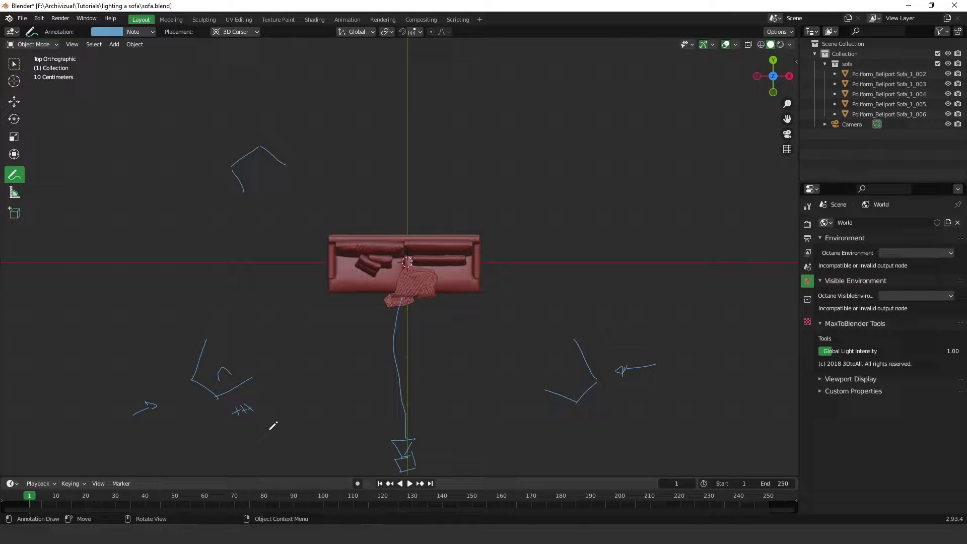
{"action": "left_click_drag", "start_coordinate": [251, 426], "coordinate": [277, 441]}
{"action": "left_click_drag", "start_coordinate": [595, 399], "coordinate": [607, 397]}
{"action": "left_click_drag", "start_coordinate": [222, 122], "coordinate": [288, 144]}
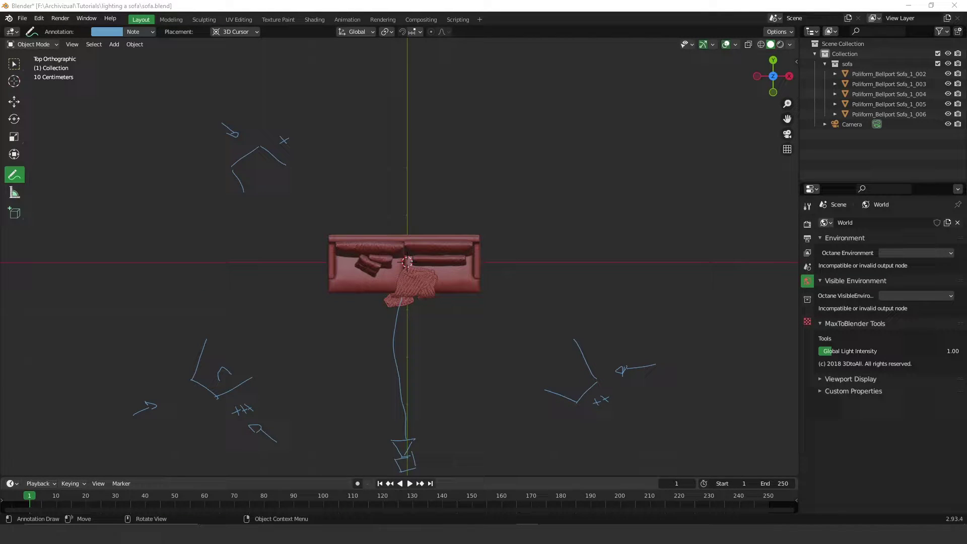
- Add an area light and move it to the right of the sofa
{"action": "left_click", "coordinate": [14, 102]}
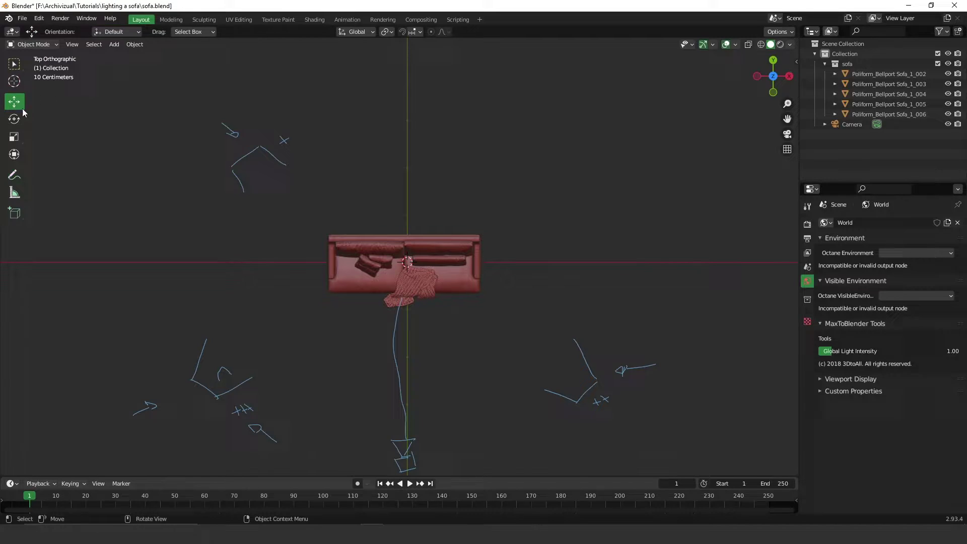
{"action": "key", "text": "shift+a"}
{"action": "mouse_move", "coordinate": [610, 254]}
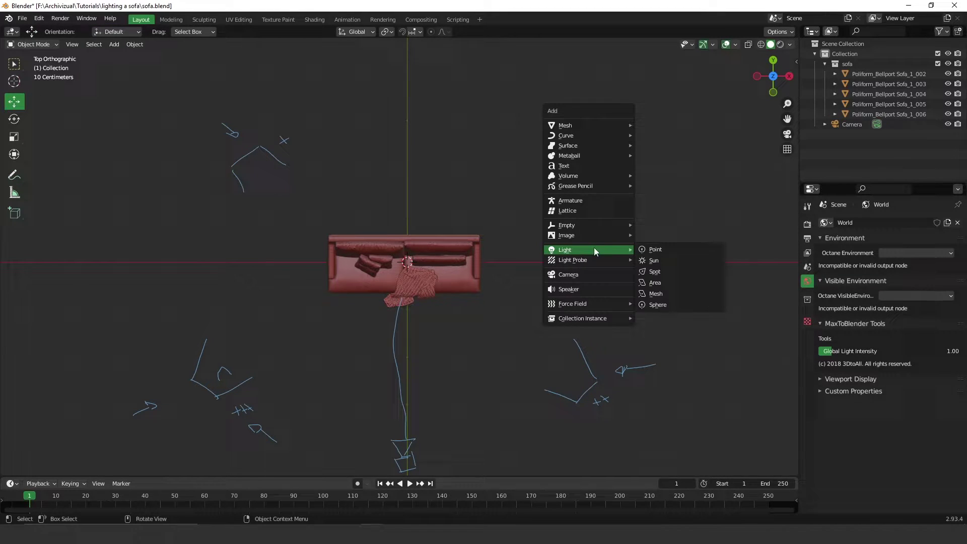
{"action": "left_click", "coordinate": [661, 282]}
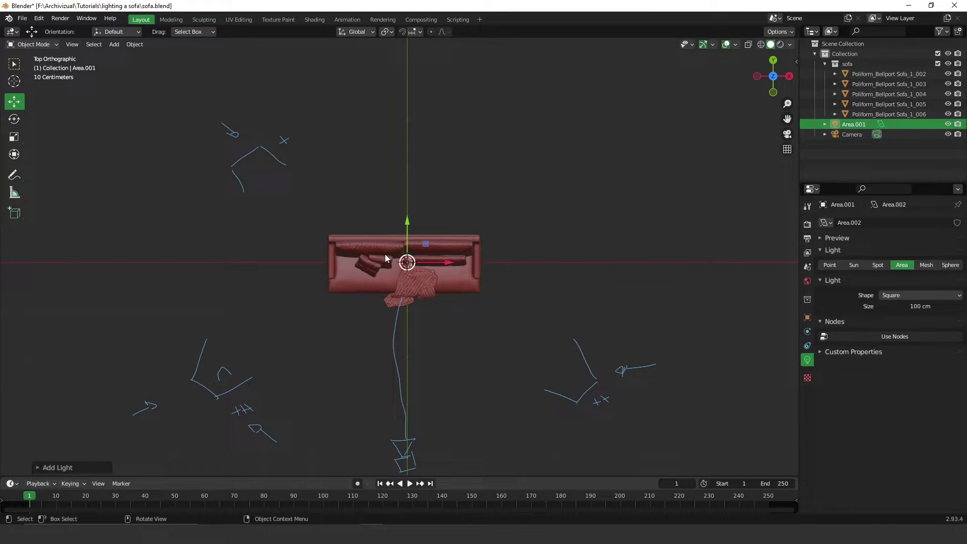
{"action": "left_click_drag", "start_coordinate": [407, 262], "coordinate": [547, 257]}
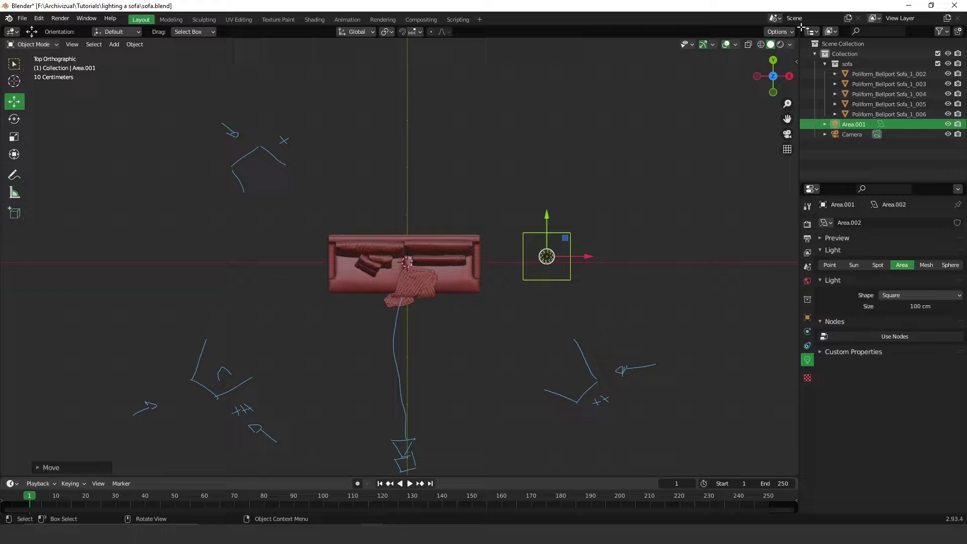
- Split the viewport, make the right half a Shader Editor, and hide its sidebar
{"action": "left_click_drag", "start_coordinate": [801, 28], "coordinate": [500, 35]}
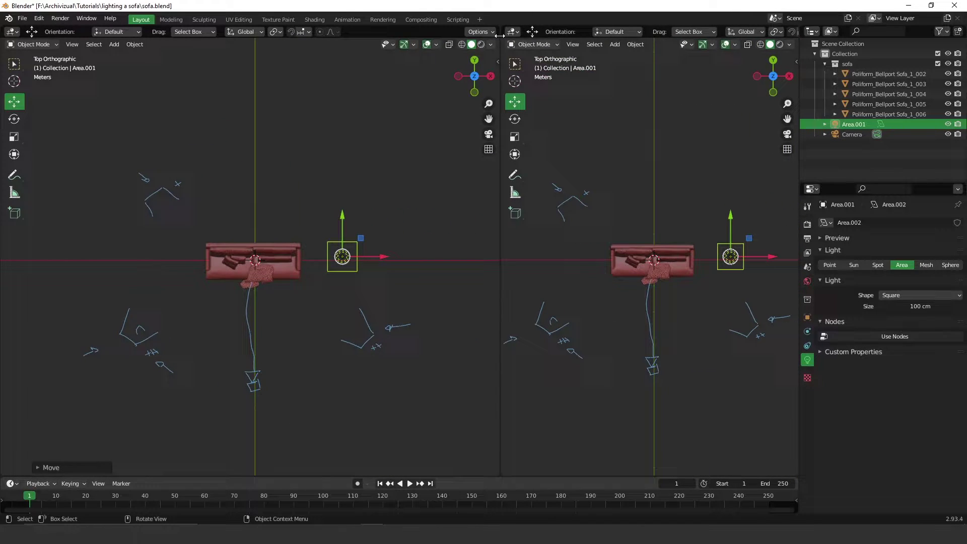
{"action": "left_click", "coordinate": [513, 31]}
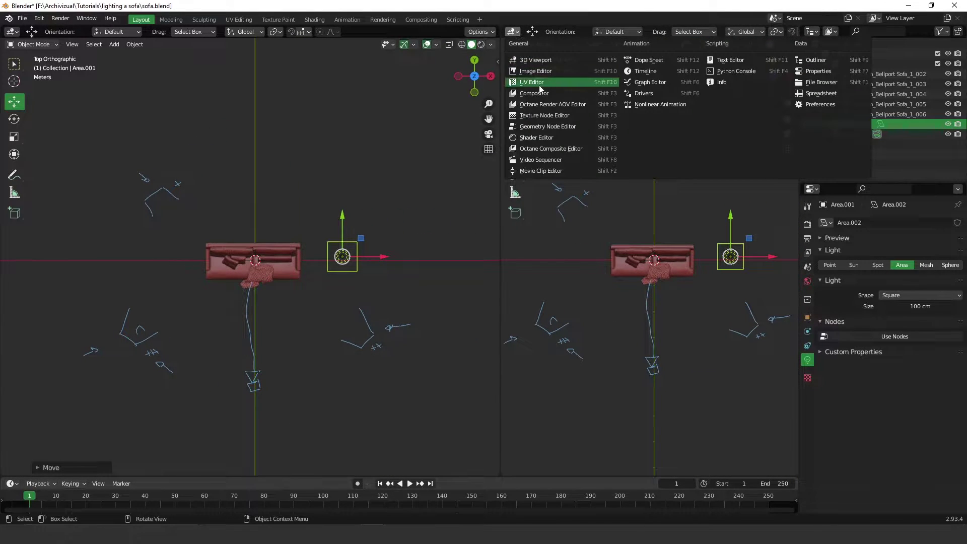
{"action": "left_click", "coordinate": [543, 139]}
{"action": "left_click", "coordinate": [515, 30]}
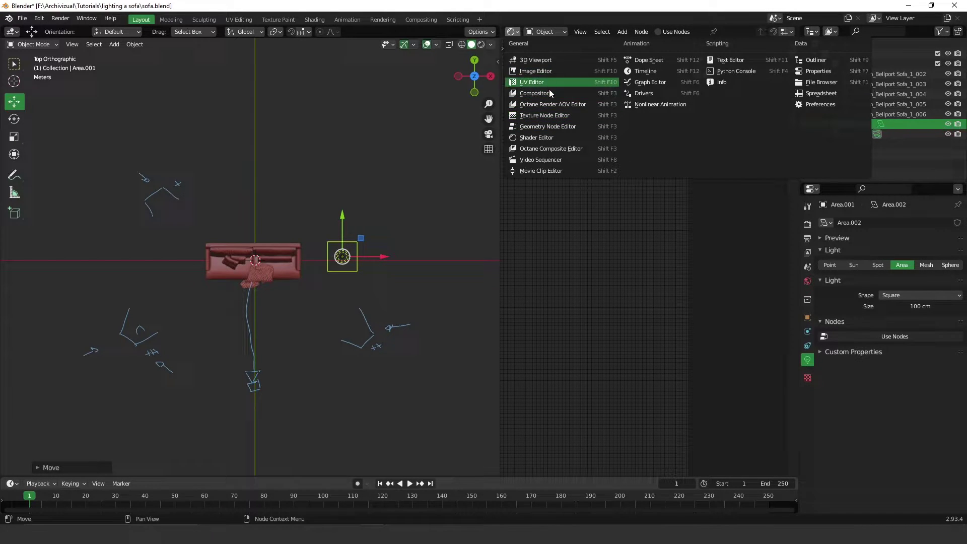
{"action": "key", "text": "Escape"}
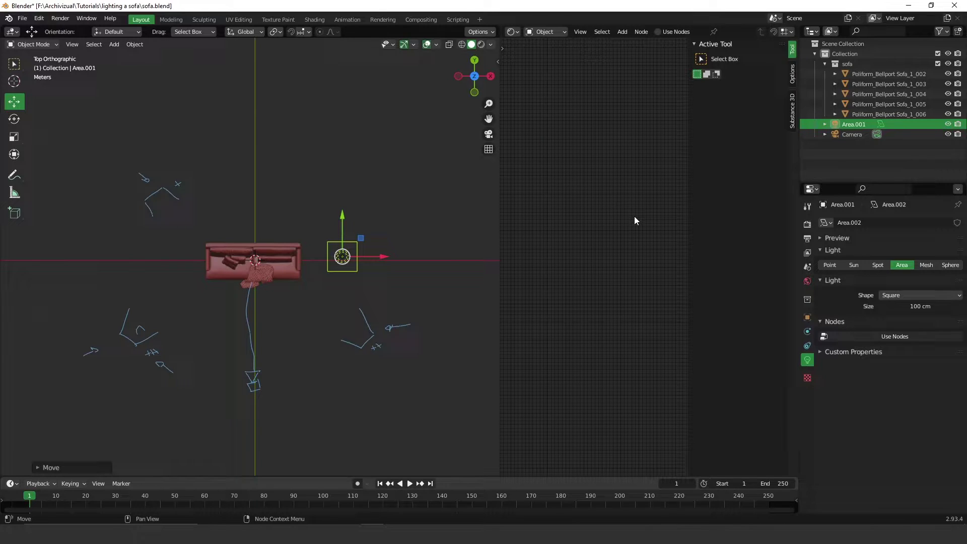
{"action": "key", "text": "n"}
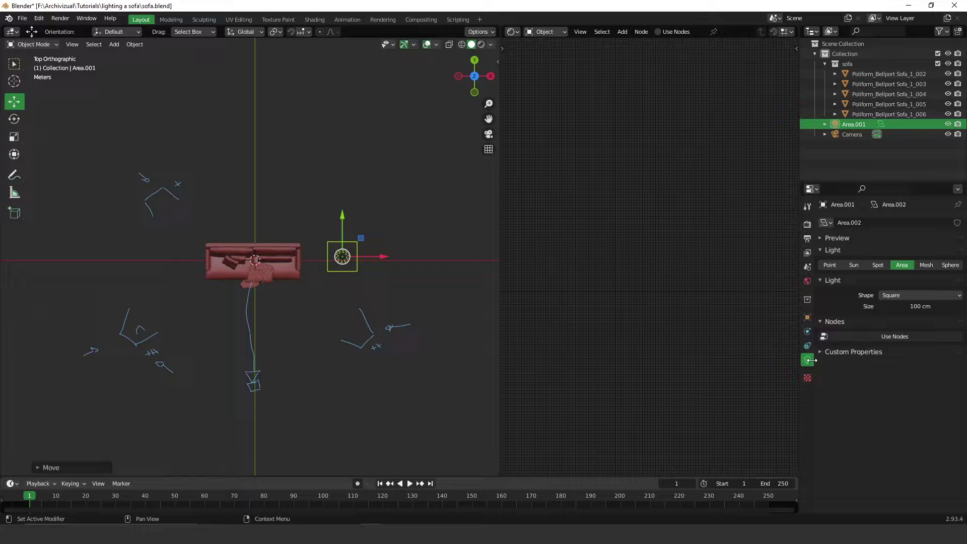
- Enable nodes on the area light and bring its node tree into view
{"action": "left_click", "coordinate": [905, 337]}
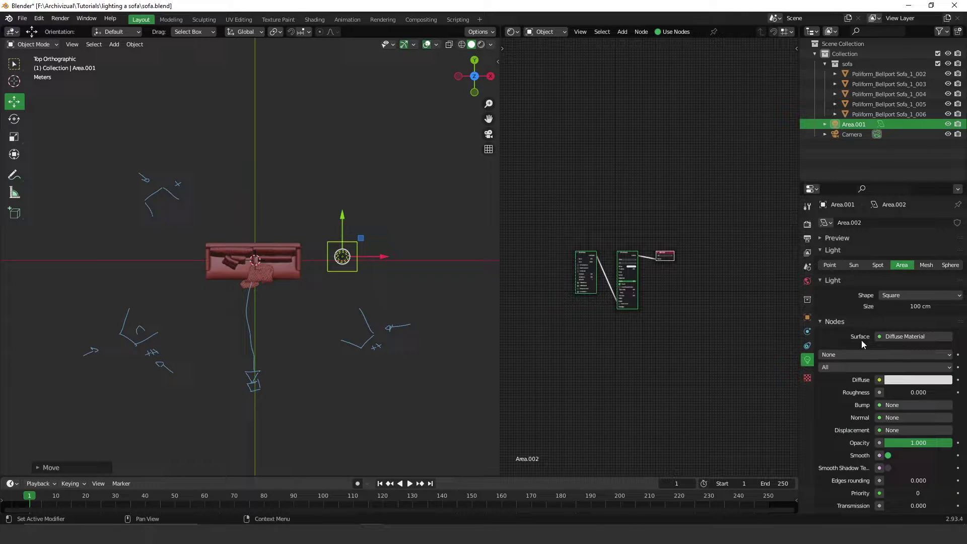
{"action": "scroll", "coordinate": [587, 249], "scroll_direction": "up", "scroll_amount": 4}
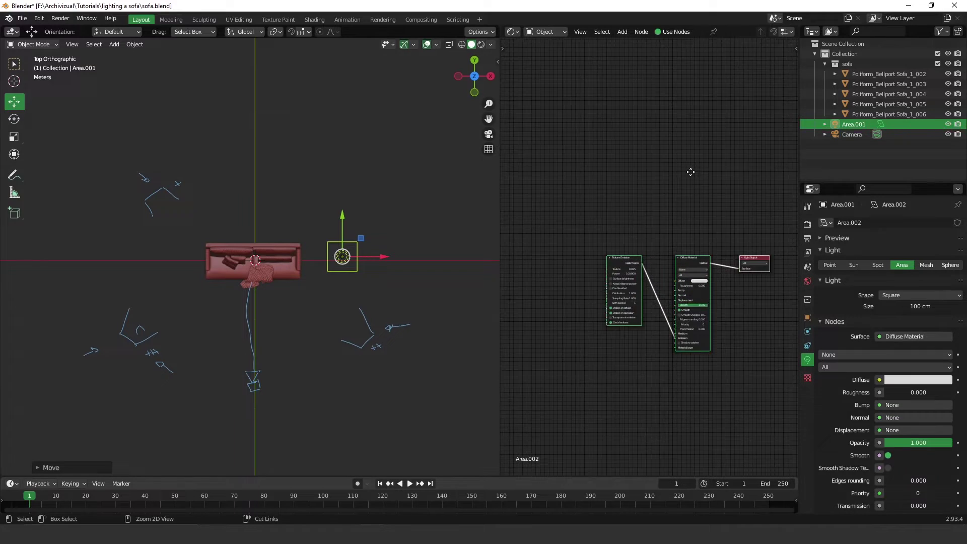
{"action": "middle_click_drag", "start_coordinate": [687, 311], "coordinate": [665, 275]}
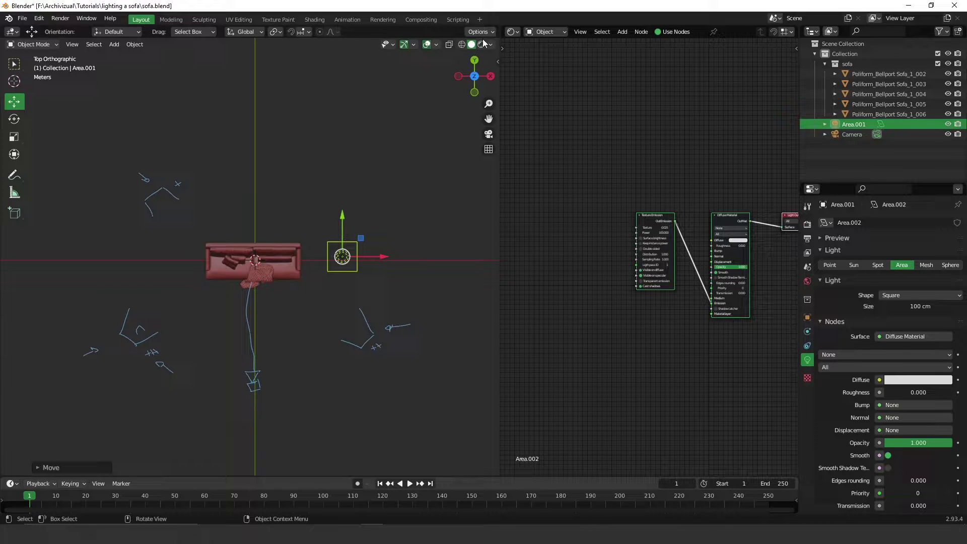
- Turn on rendered Octane shading and raise the area light about 201 cm, then slide it along X
{"action": "left_click", "coordinate": [482, 46]}
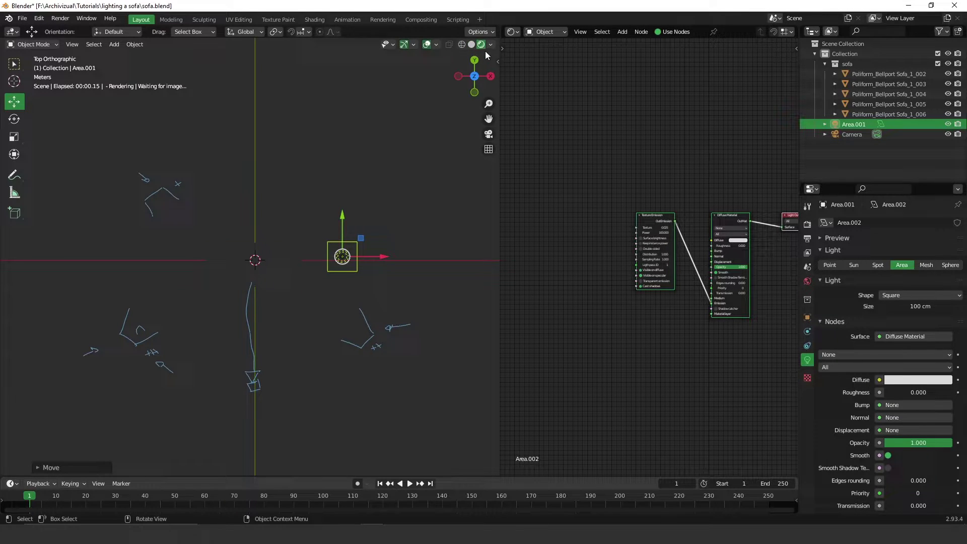
{"action": "mouse_move", "coordinate": [446, 337]}
{"action": "middle_mouse_down"}
{"action": "mouse_move", "coordinate": [409, 270]}
{"action": "mouse_move", "coordinate": [405, 225]}
{"action": "middle_mouse_up"}
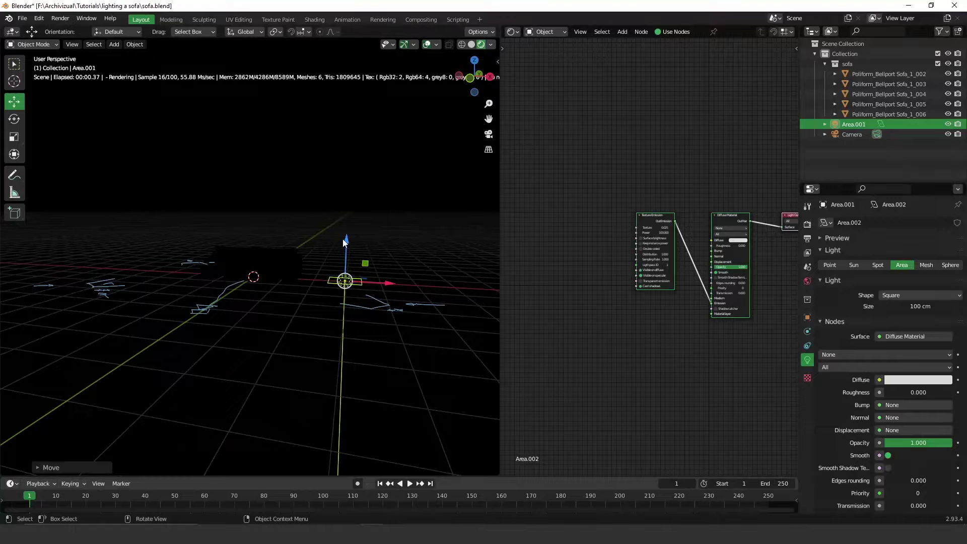
{"action": "key", "text": "g"}
{"action": "key", "text": "z"}
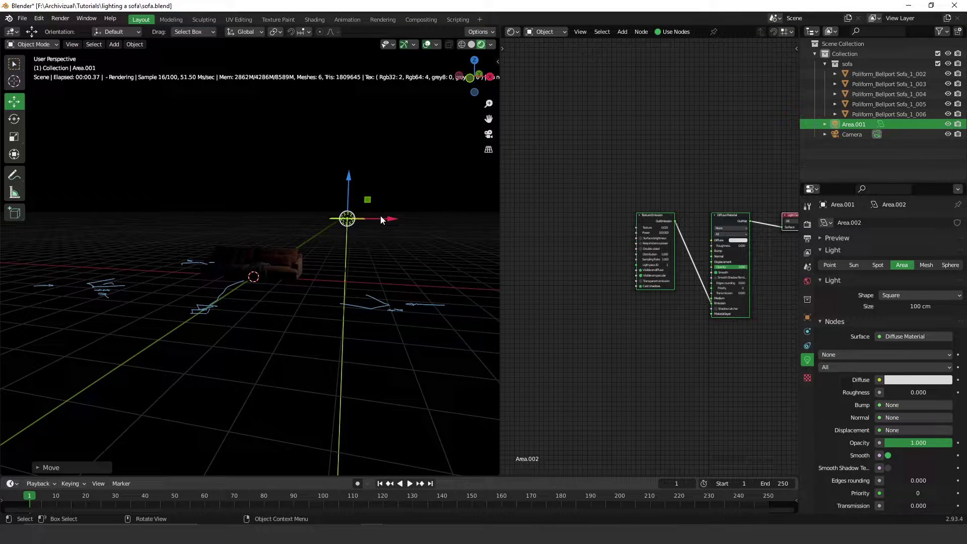
{"action": "key", "text": "x"}
{"action": "left_click", "coordinate": [284, 227]}
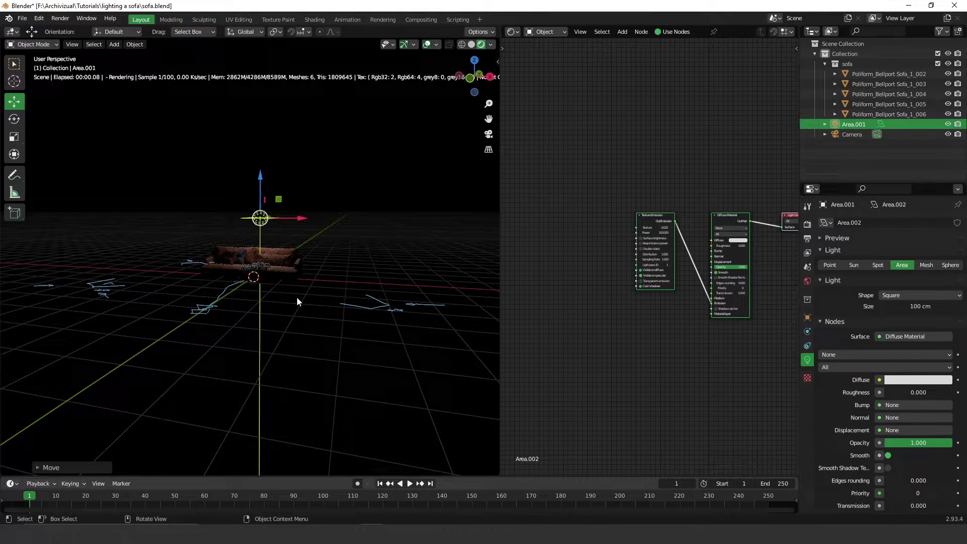
{"action": "middle_click_drag", "start_coordinate": [355, 304], "coordinate": [417, 284]}
- Move the camera closer to the sofa, view through it, and reselect the light
{"action": "left_click", "coordinate": [483, 325]}
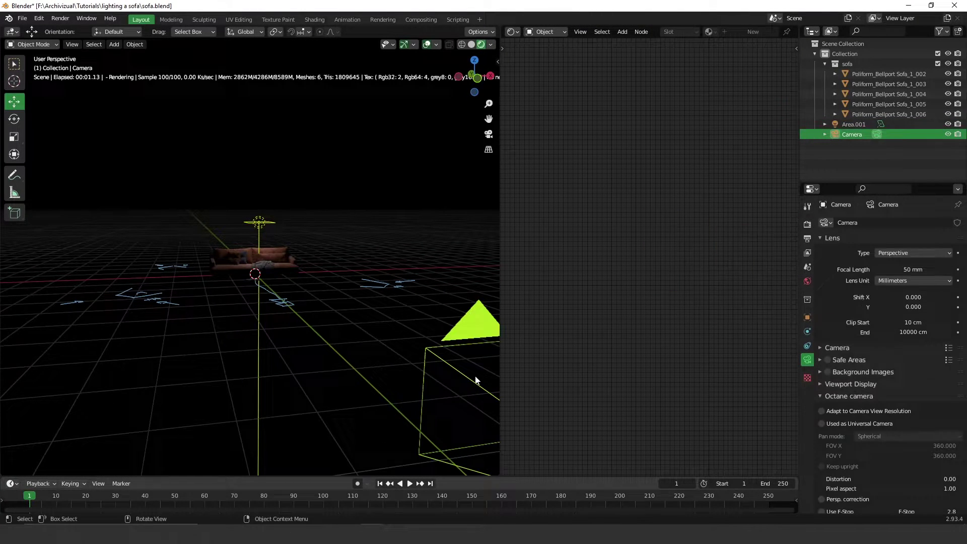
{"action": "scroll", "coordinate": [428, 347], "scroll_direction": "down", "scroll_amount": 3}
{"action": "left_click_drag", "start_coordinate": [387, 345], "coordinate": [266, 307]}
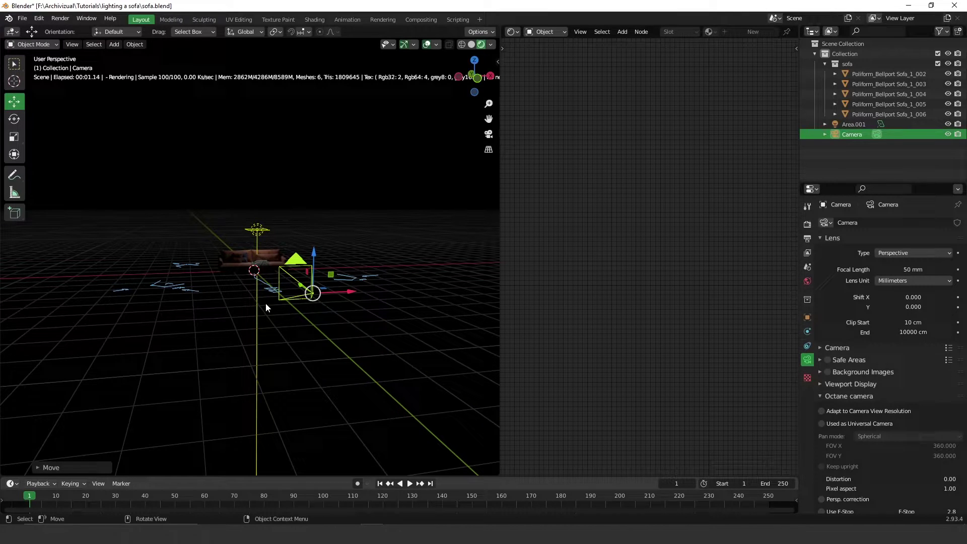
{"action": "key", "text": "KP_0"}
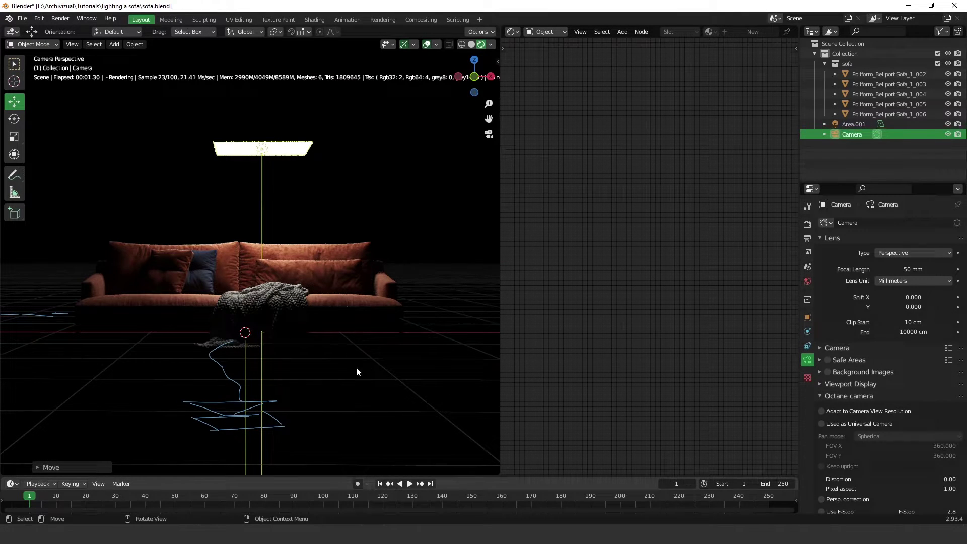
{"action": "left_click", "coordinate": [262, 303]}
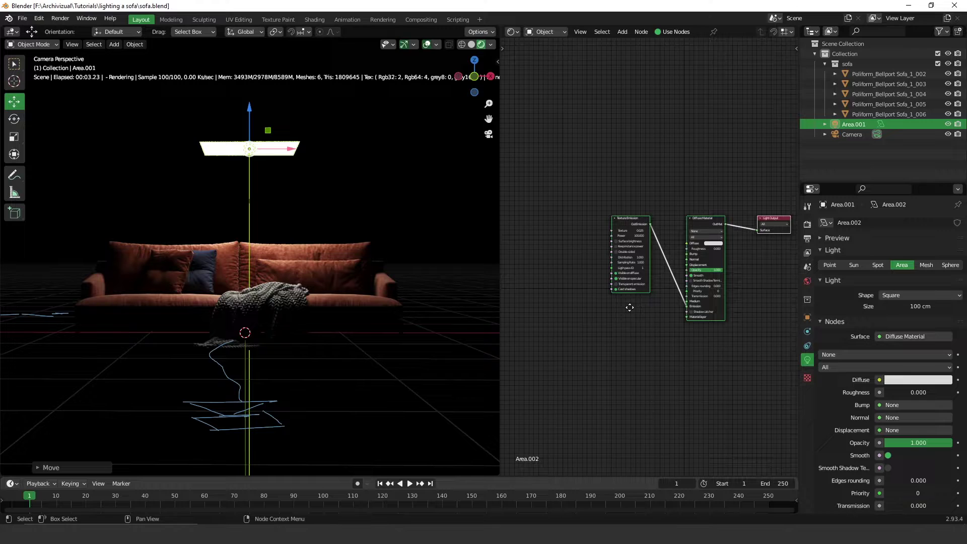
{"action": "scroll", "coordinate": [630, 307], "scroll_direction": "up", "scroll_amount": 3}
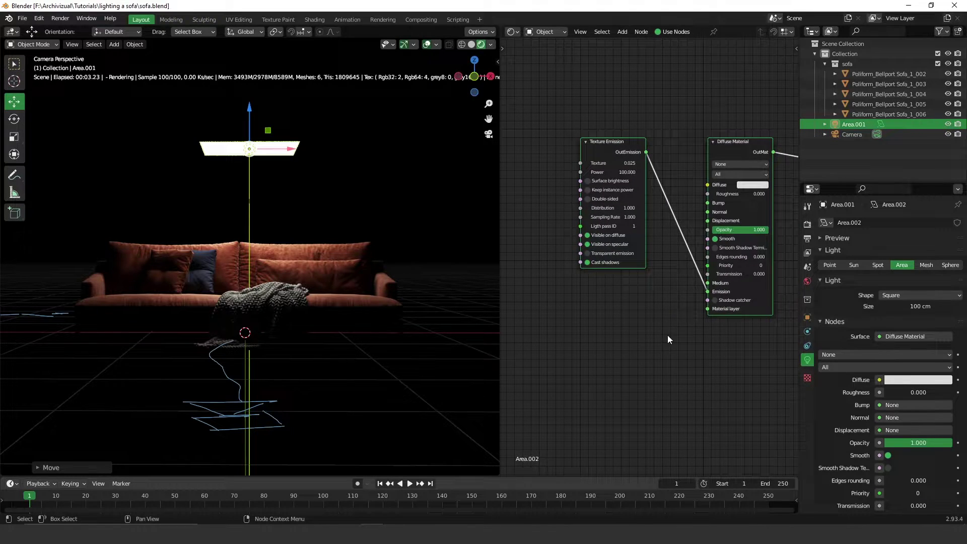
- Add a Black body emission node and connect it to the Diffuse Material's Emission input
{"action": "left_click", "coordinate": [664, 333]}
{"action": "key", "text": "shift+a"}
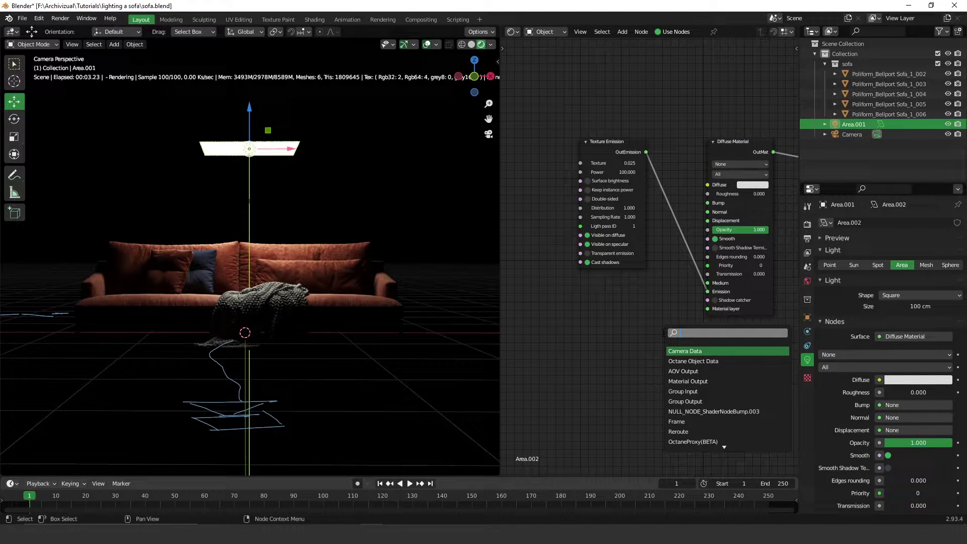
{"action": "type", "text": "bla"}
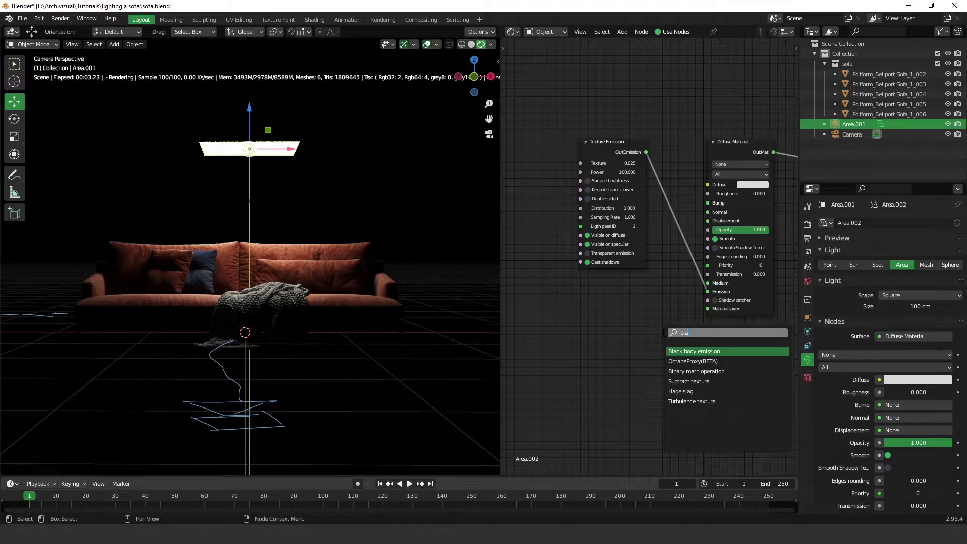
{"action": "left_click", "coordinate": [703, 351]}
{"action": "left_click", "coordinate": [678, 339]}
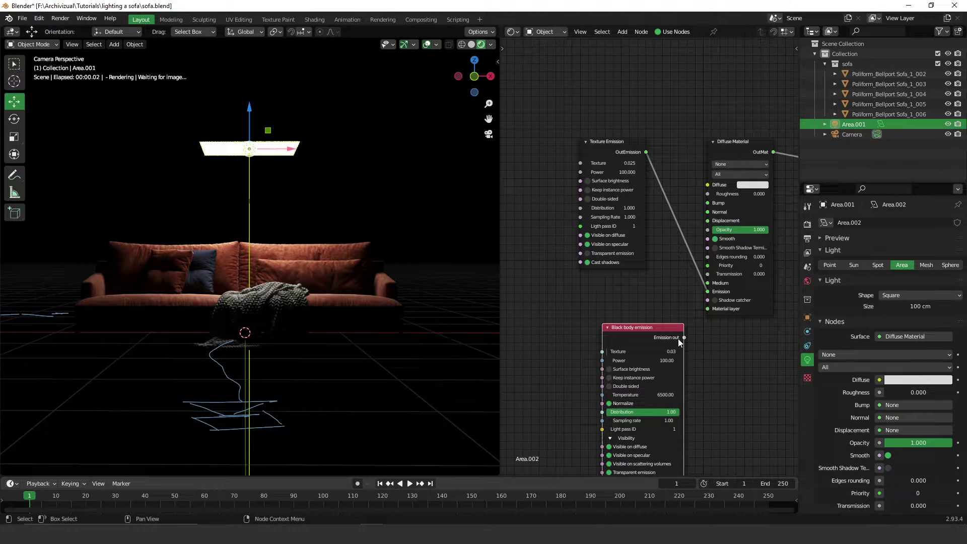
{"action": "left_click_drag", "start_coordinate": [684, 337], "coordinate": [708, 291]}
{"action": "left_click_drag", "start_coordinate": [651, 326], "coordinate": [604, 301]}
{"action": "middle_click_drag", "start_coordinate": [646, 359], "coordinate": [661, 298]}
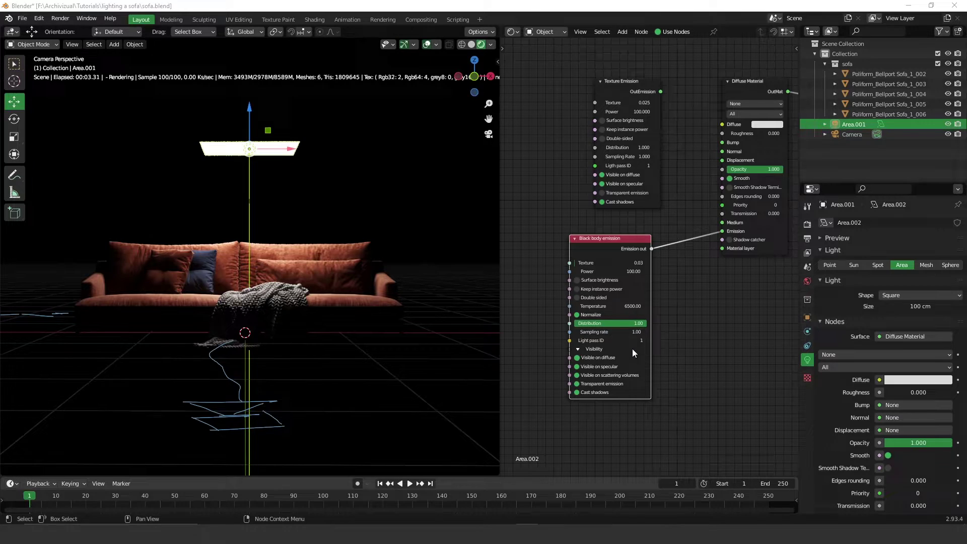
- Delete the old Texture Emission node and set the Black body Temperature to 6000
{"action": "left_click", "coordinate": [633, 84]}
{"action": "key", "text": "x"}
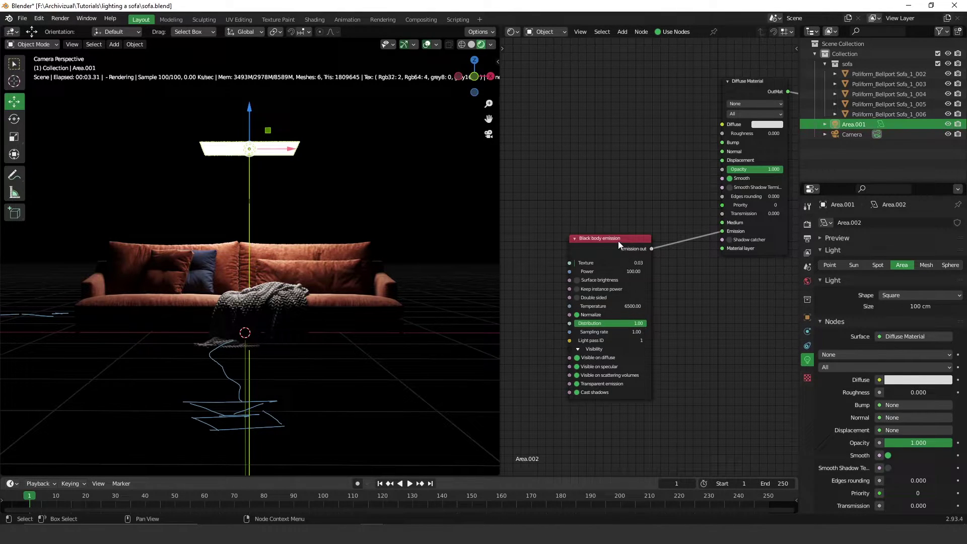
{"action": "left_click_drag", "start_coordinate": [604, 243], "coordinate": [618, 158]}
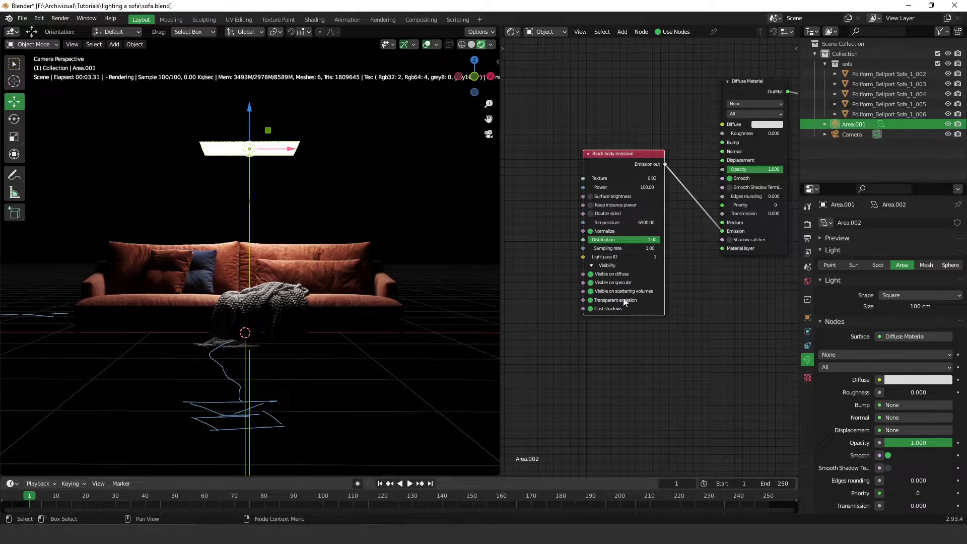
{"action": "left_click", "coordinate": [622, 222]}
{"action": "type", "text": "55"}
{"action": "key", "text": "Return"}
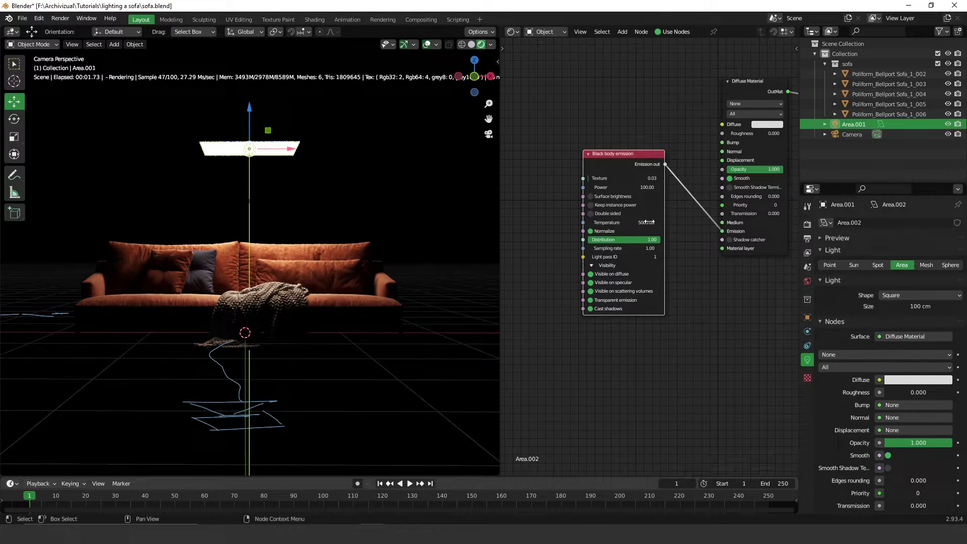
{"action": "left_click", "coordinate": [622, 223]}
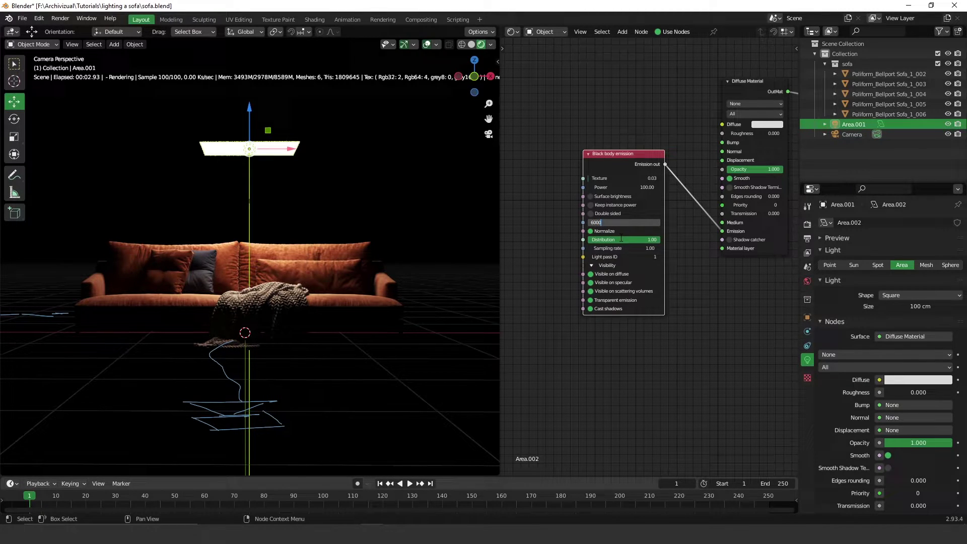
{"action": "type", "text": "6000"}
{"action": "key", "text": "Return"}
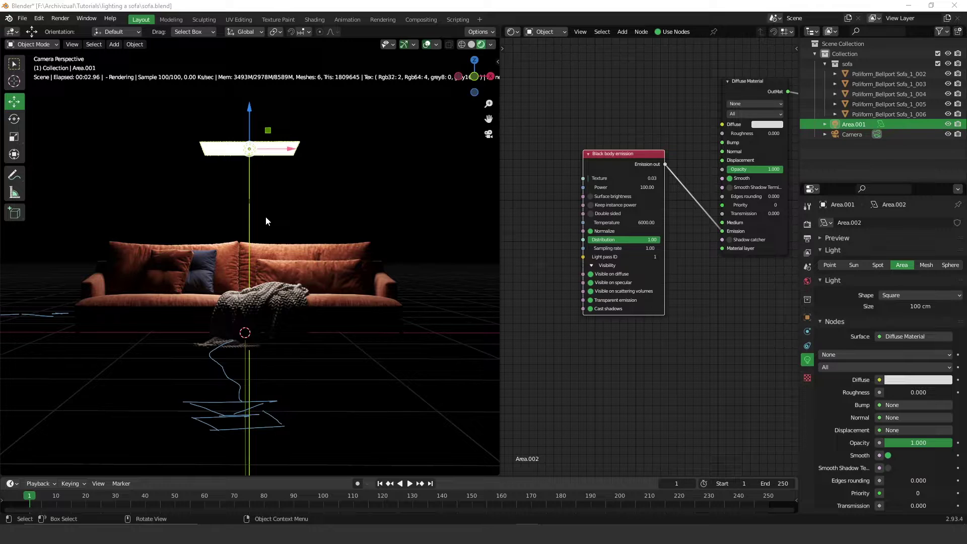
- In top view, move Area.001 to the sofa's front-left
{"action": "left_click", "coordinate": [350, 207]}
{"action": "key", "text": "KP_7"}
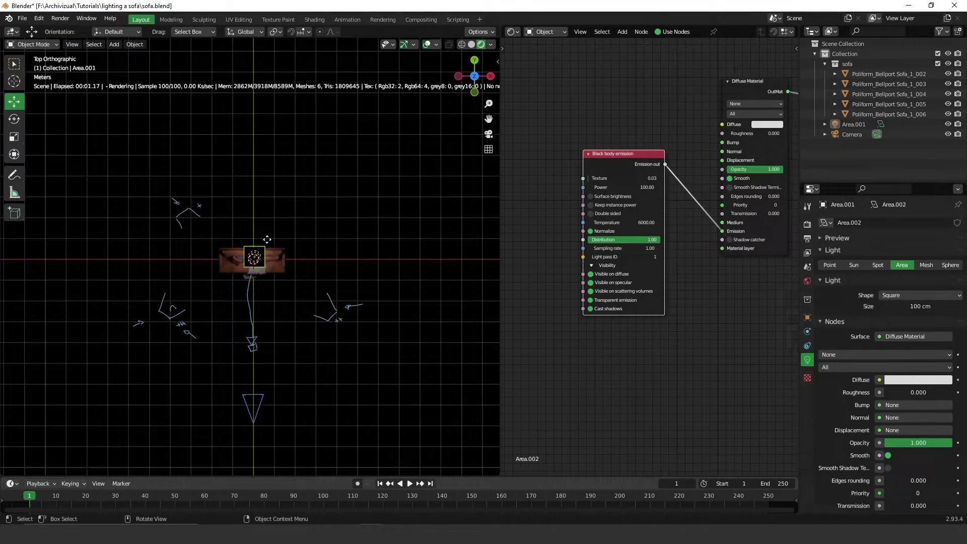
{"action": "left_click", "coordinate": [267, 240]}
{"action": "left_click_drag", "start_coordinate": [267, 240], "coordinate": [187, 291]}
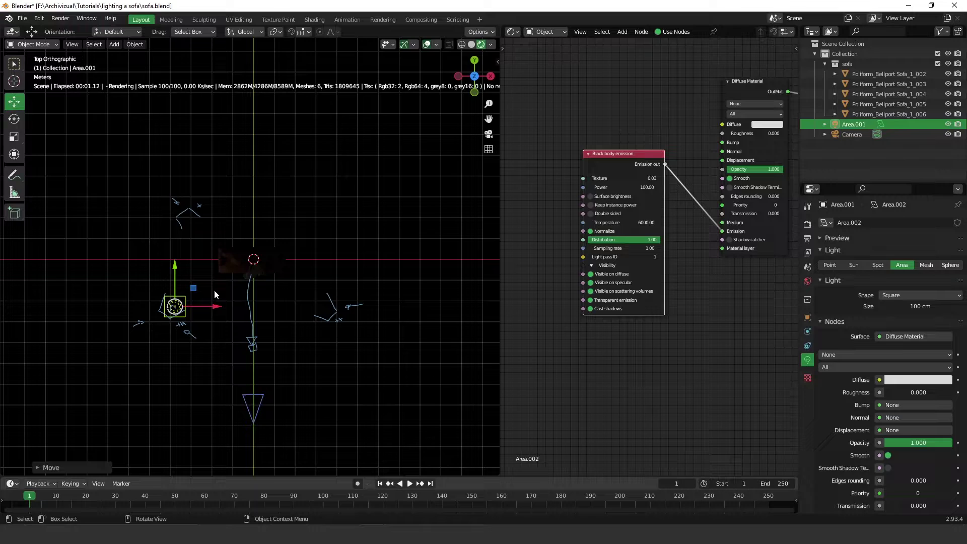
- Rotate the light in Local orientation so it angles toward the sofa
{"action": "left_click", "coordinate": [14, 119]}
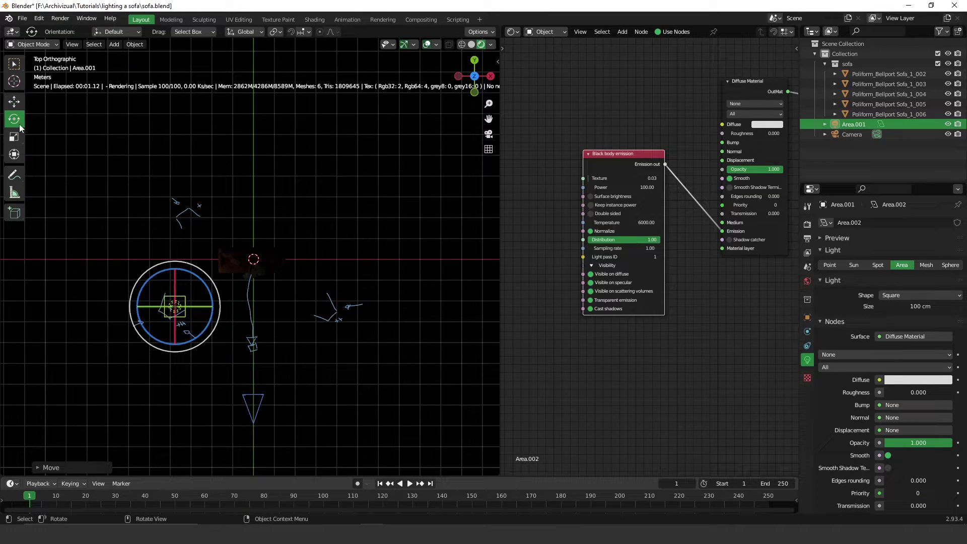
{"action": "left_click_drag", "start_coordinate": [202, 280], "coordinate": [208, 304]}
{"action": "left_click", "coordinate": [246, 32]}
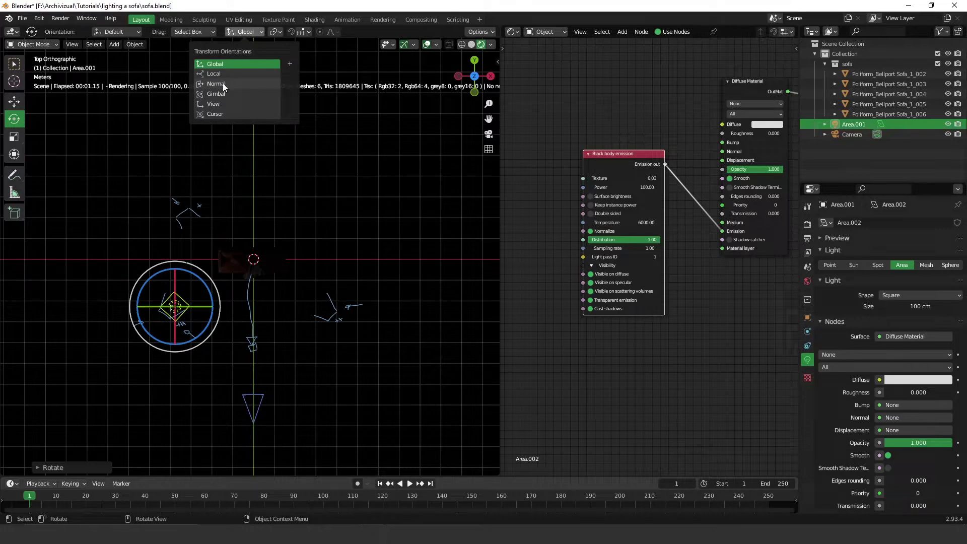
{"action": "left_click", "coordinate": [213, 74]}
{"action": "left_click_drag", "start_coordinate": [191, 288], "coordinate": [190, 290]}
{"action": "middle_click_drag", "start_coordinate": [190, 290], "coordinate": [163, 218]}
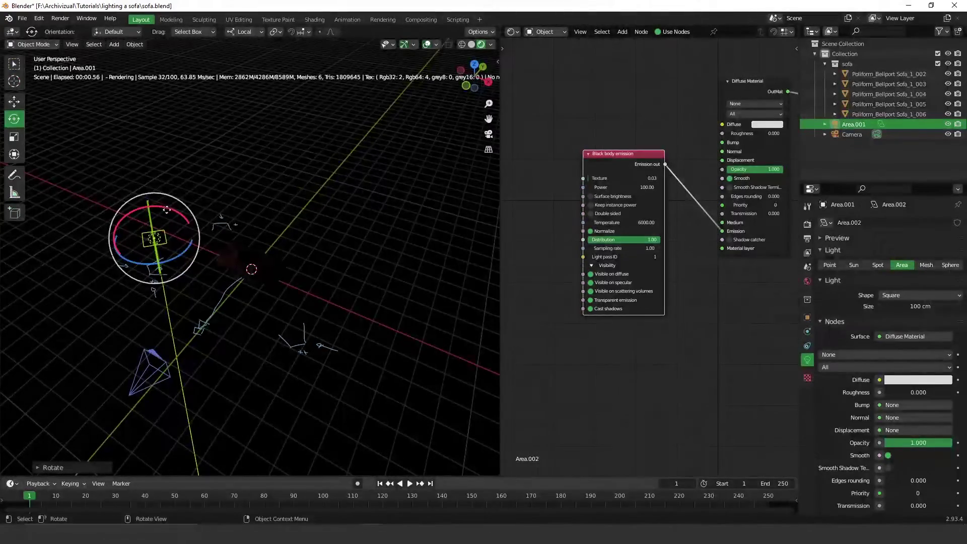
{"action": "left_click_drag", "start_coordinate": [162, 217], "coordinate": [496, 322]}
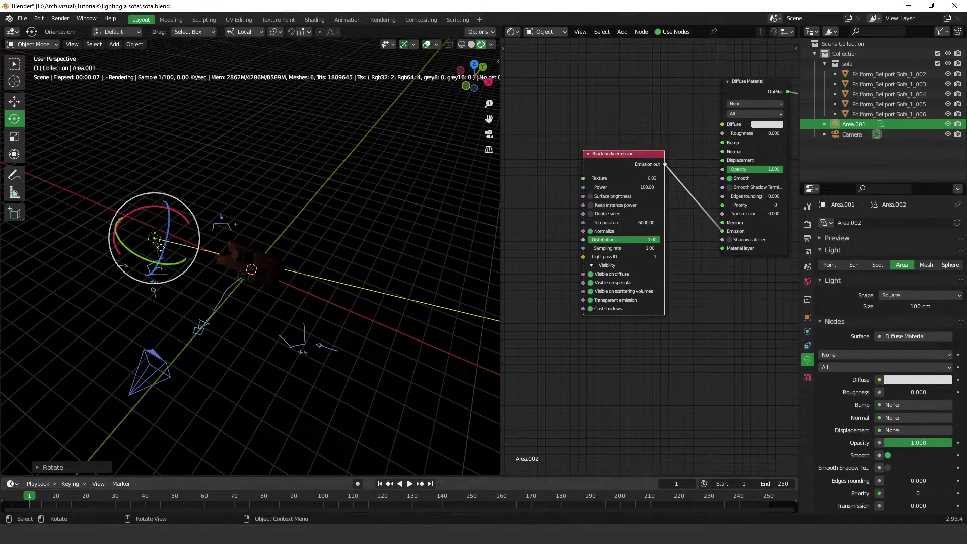
- In front view, finish tilting Area.001 around its local axis and show the sidebar
{"action": "middle_click_drag", "start_coordinate": [496, 322], "coordinate": [237, 232]}
{"action": "key", "text": "KP_1"}
{"action": "scroll", "coordinate": [146, 234], "scroll_direction": "up", "scroll_amount": 4}
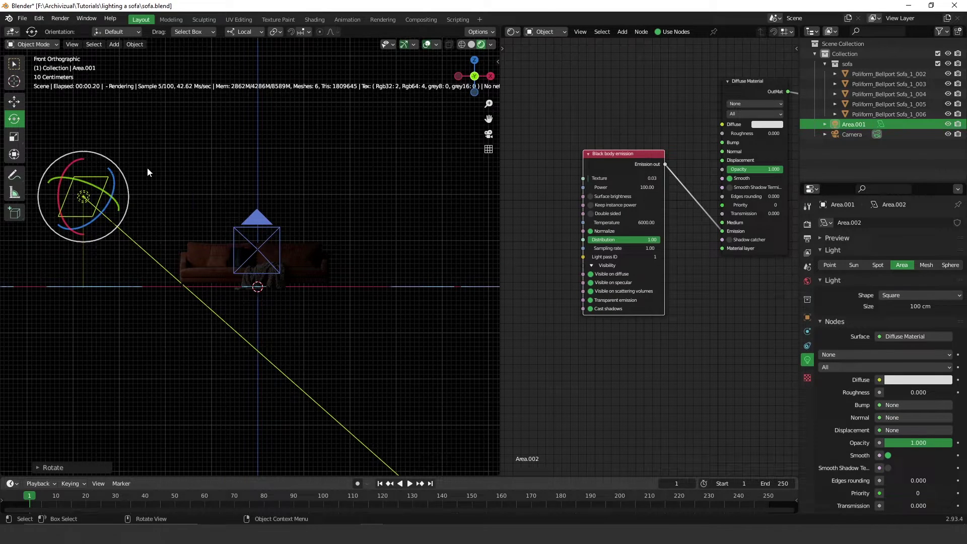
{"action": "left_click_drag", "start_coordinate": [68, 167], "coordinate": [65, 176]}
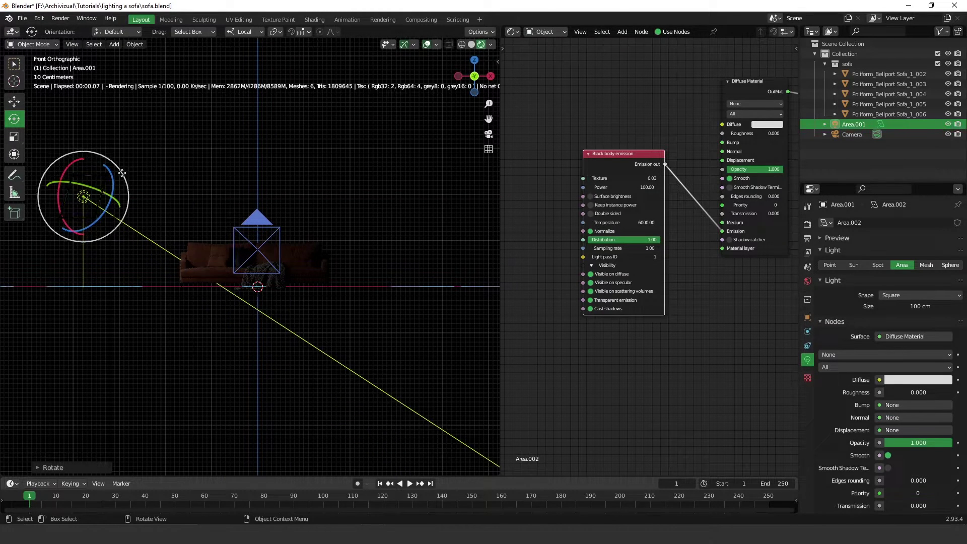
{"action": "key", "text": "n"}
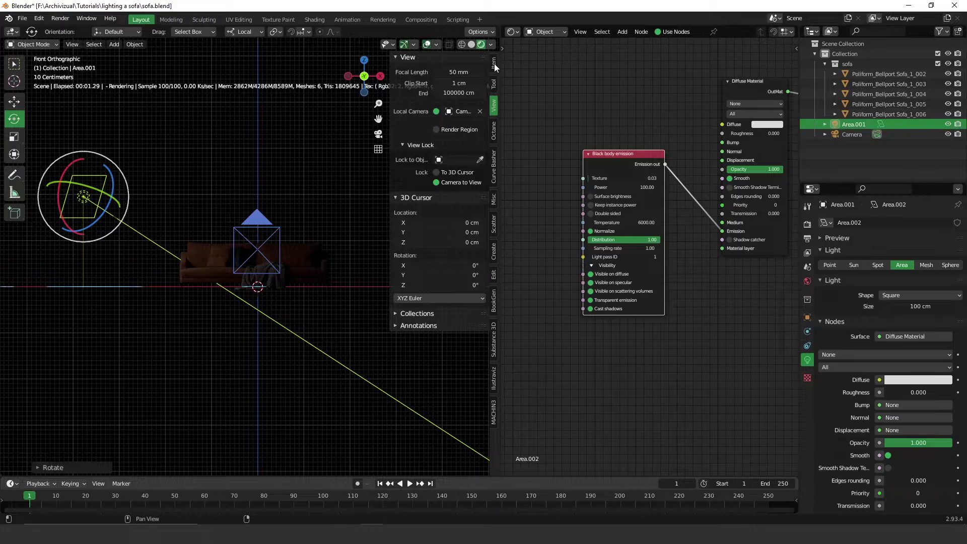
- Drag the light's Location Z down from about 195 cm to 127.77 cm
{"action": "scroll", "coordinate": [496, 68], "scroll_direction": "up", "scroll_amount": 2}
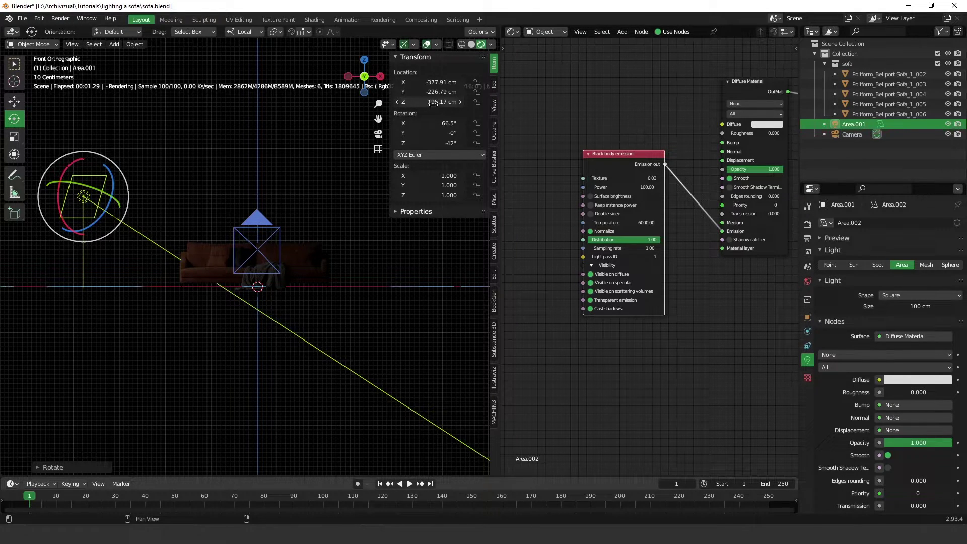
{"action": "left_click_drag", "start_coordinate": [442, 101], "coordinate": [123, 120]}
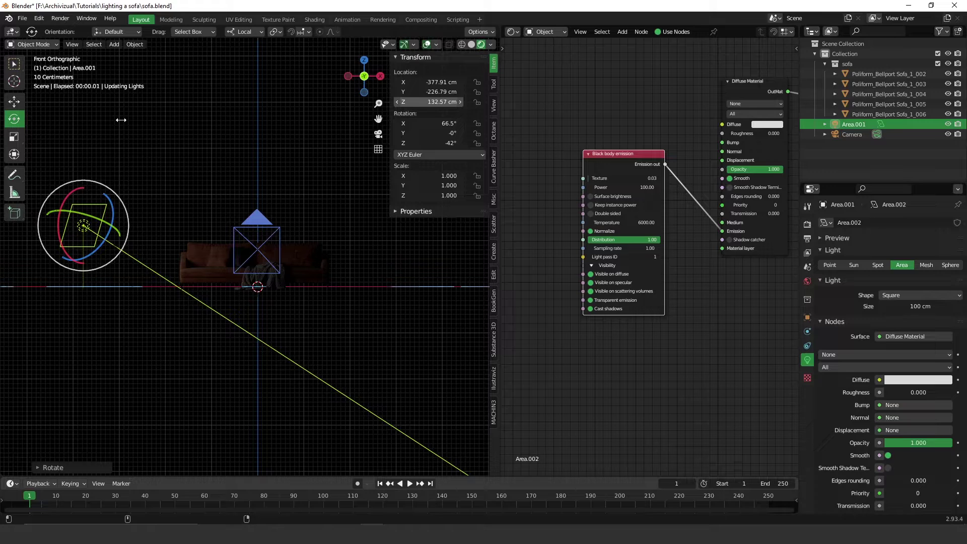
{"action": "left_click_drag", "start_coordinate": [432, 103], "coordinate": [405, 102]}
- Nudge Area.001's X rotation to about 66.7° from the top view
{"action": "key", "text": "KP_7"}
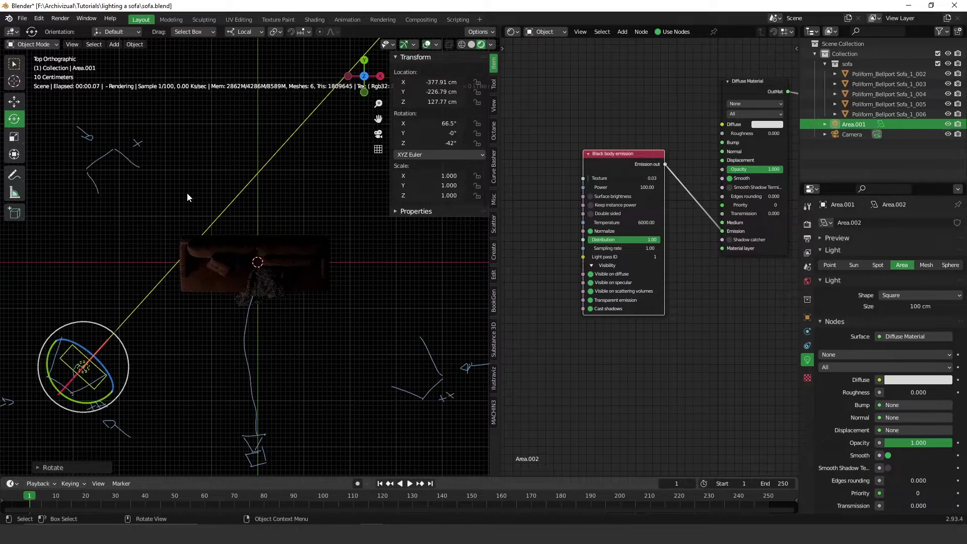
{"action": "middle_click_drag", "start_coordinate": [234, 287], "coordinate": [50, 247]}
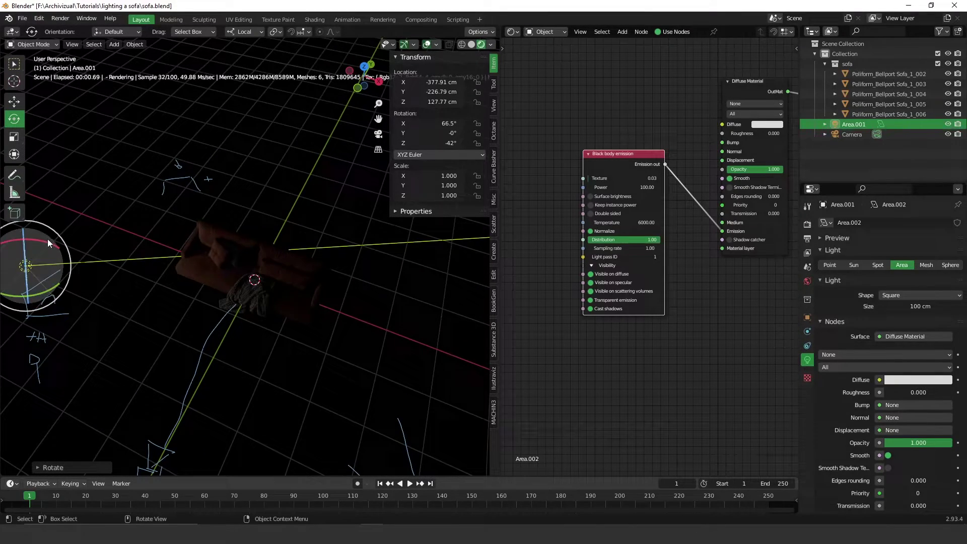
{"action": "left_click_drag", "start_coordinate": [43, 244], "coordinate": [46, 243]}
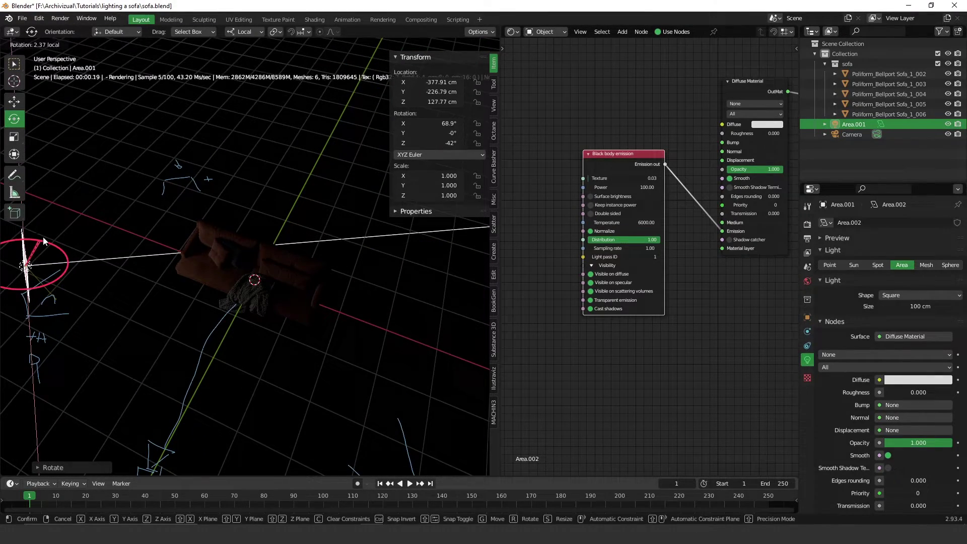
{"action": "middle_click_drag", "start_coordinate": [45, 243], "coordinate": [235, 257]}
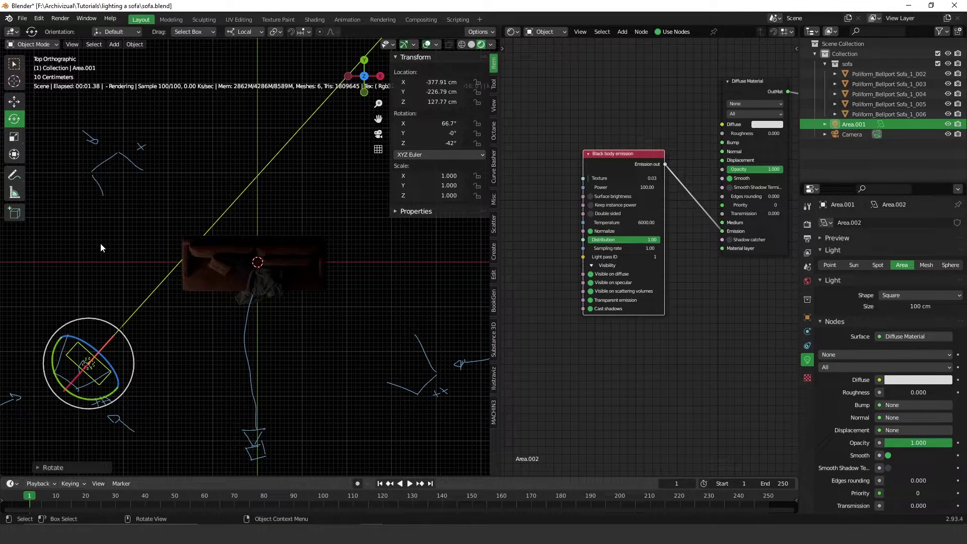
- Switch to Global orientation, rotate the light to -57.6° on Z, and look through the camera
{"action": "left_click", "coordinate": [248, 33]}
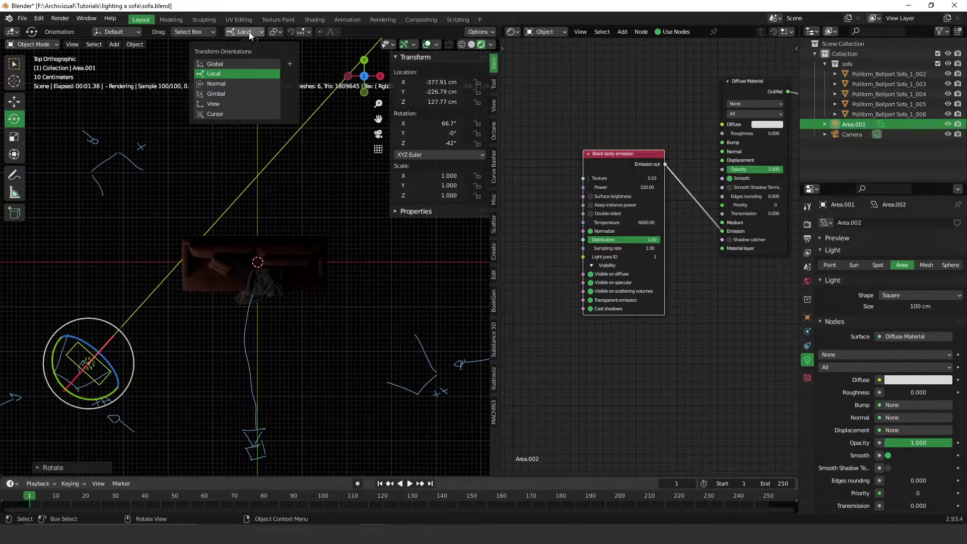
{"action": "left_click", "coordinate": [226, 65]}
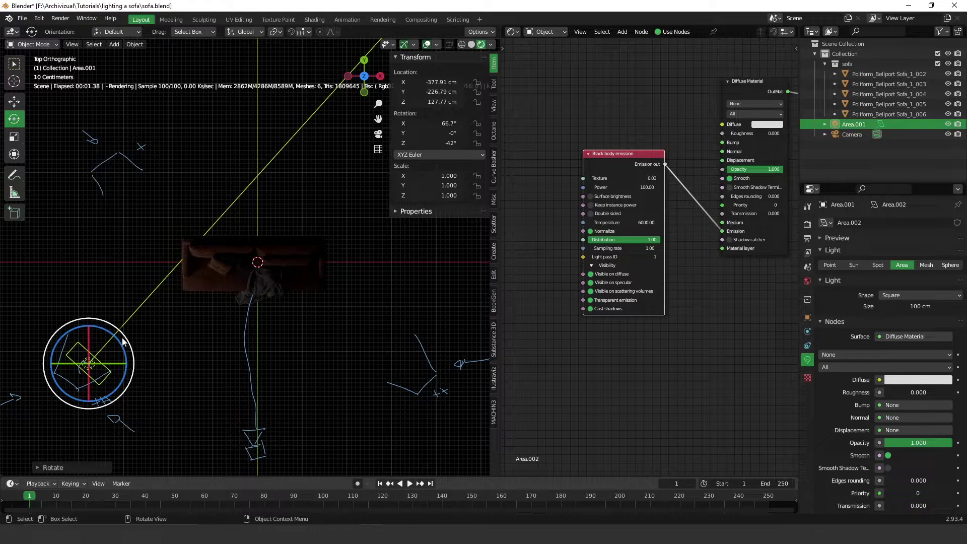
{"action": "left_click_drag", "start_coordinate": [125, 343], "coordinate": [130, 354]}
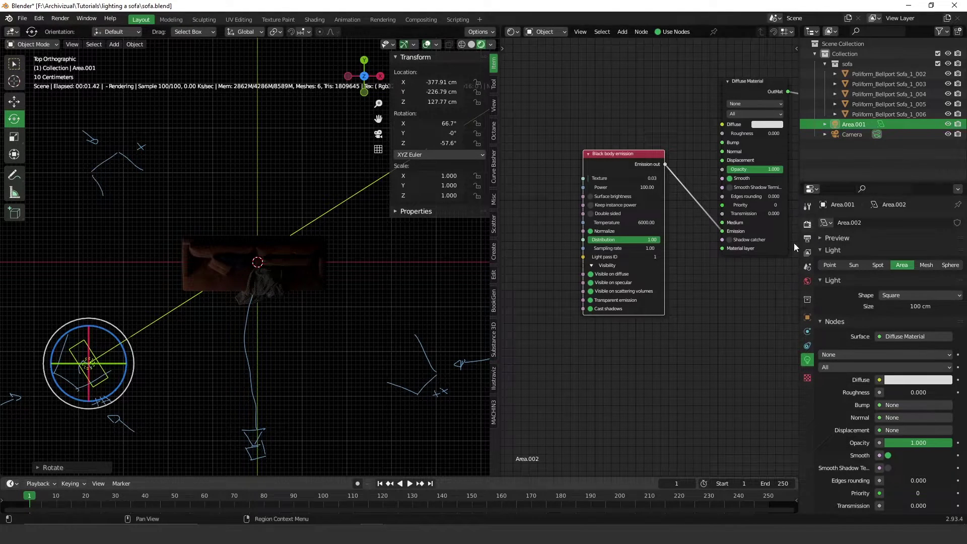
{"action": "middle_click_drag", "start_coordinate": [693, 322], "coordinate": [678, 293]}
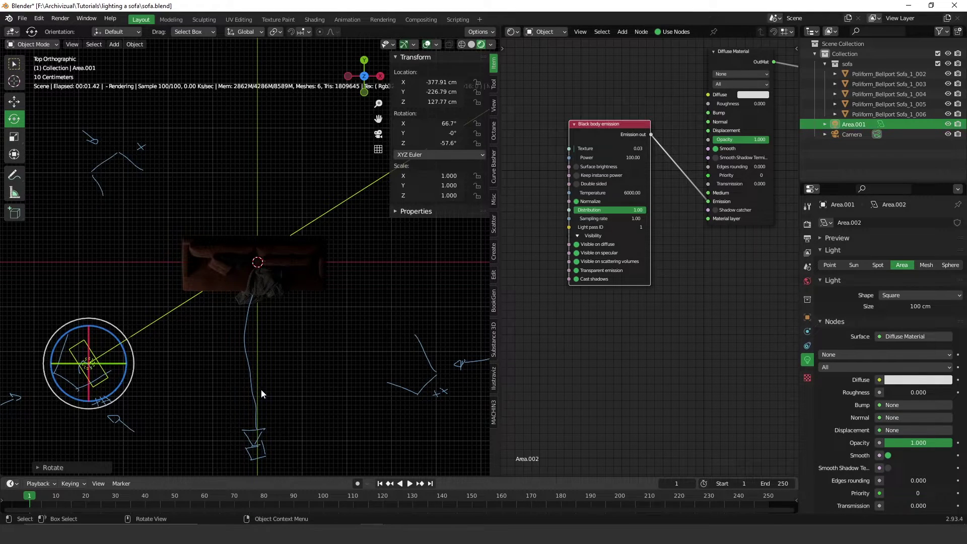
{"action": "middle_click_drag", "start_coordinate": [261, 389], "coordinate": [274, 344]}
{"action": "key", "text": "KP_0"}
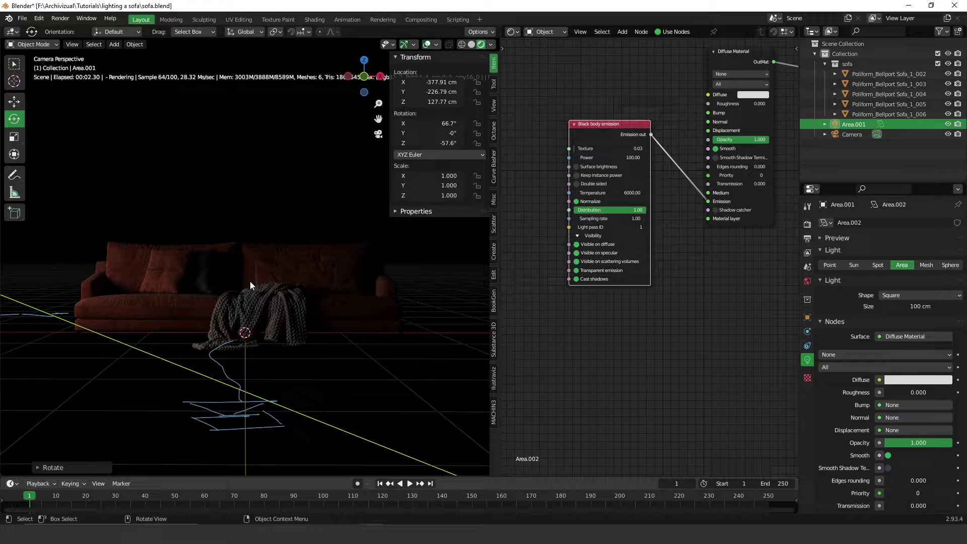
- Try Black body emission Power values of 2000, 200 and then about 400
{"action": "left_click", "coordinate": [611, 160]}
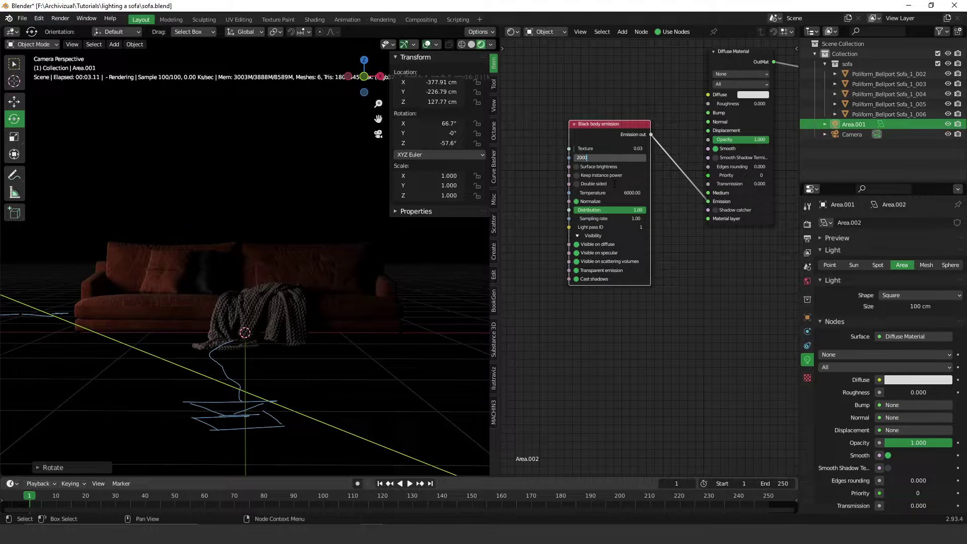
{"action": "type", "text": "2000"}
{"action": "key", "text": "Return"}
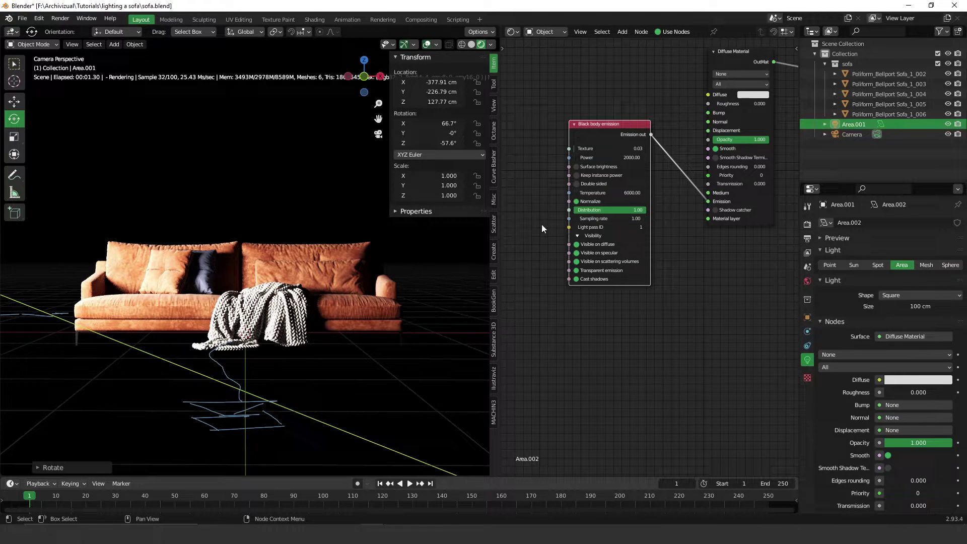
{"action": "left_click", "coordinate": [626, 160]}
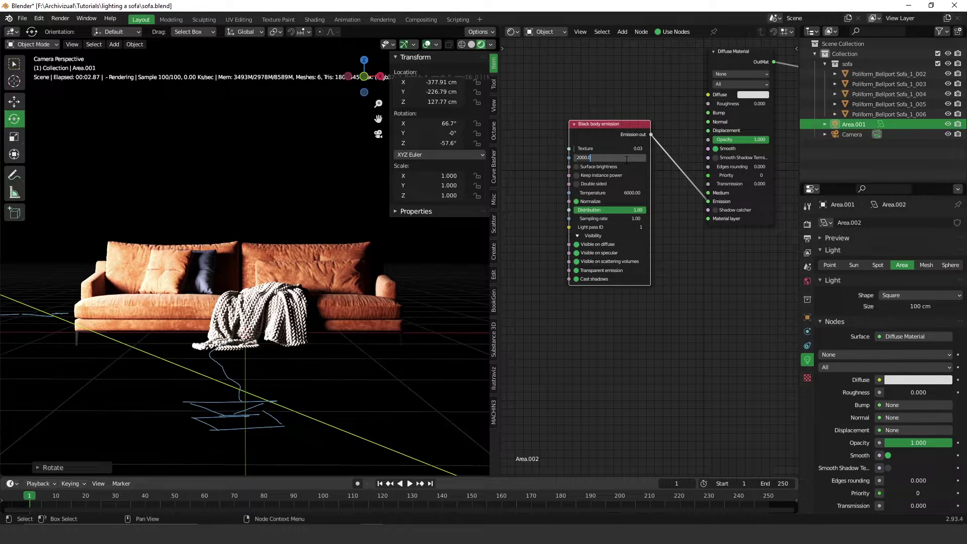
{"action": "type", "text": "2"}
{"action": "key", "text": "Return"}
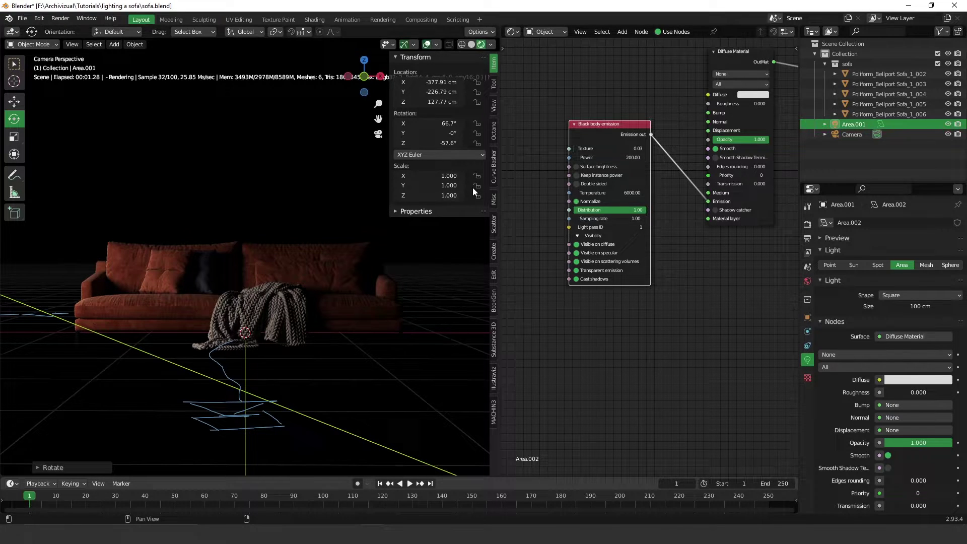
{"action": "left_click_drag", "start_coordinate": [609, 158], "coordinate": [634, 157]}
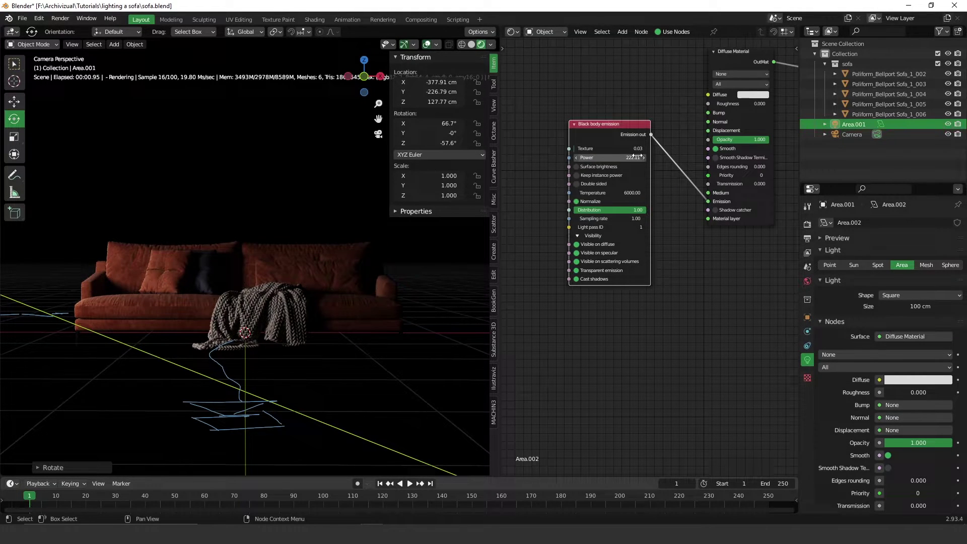
{"action": "left_click", "coordinate": [635, 156]}
{"action": "type", "text": "245.937"}
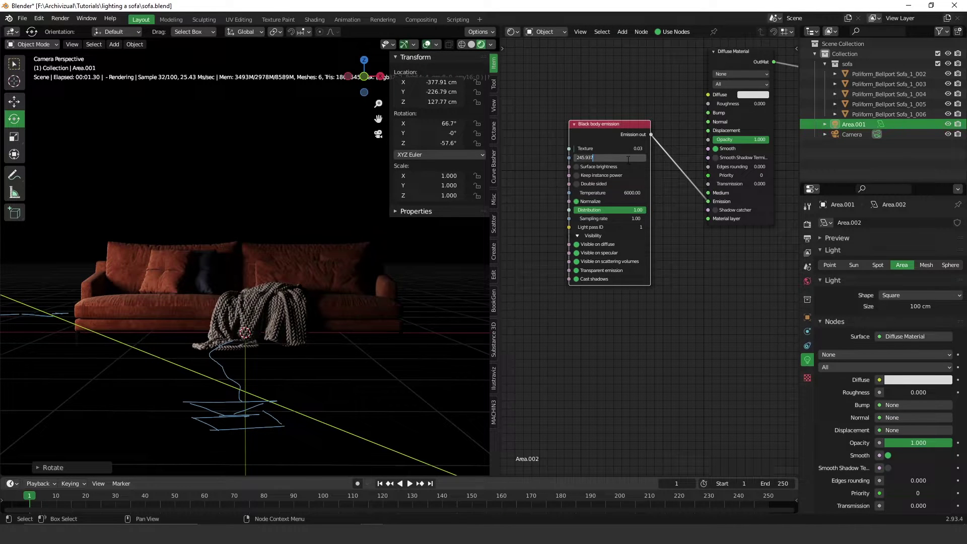
{"action": "type", "text": "400"}
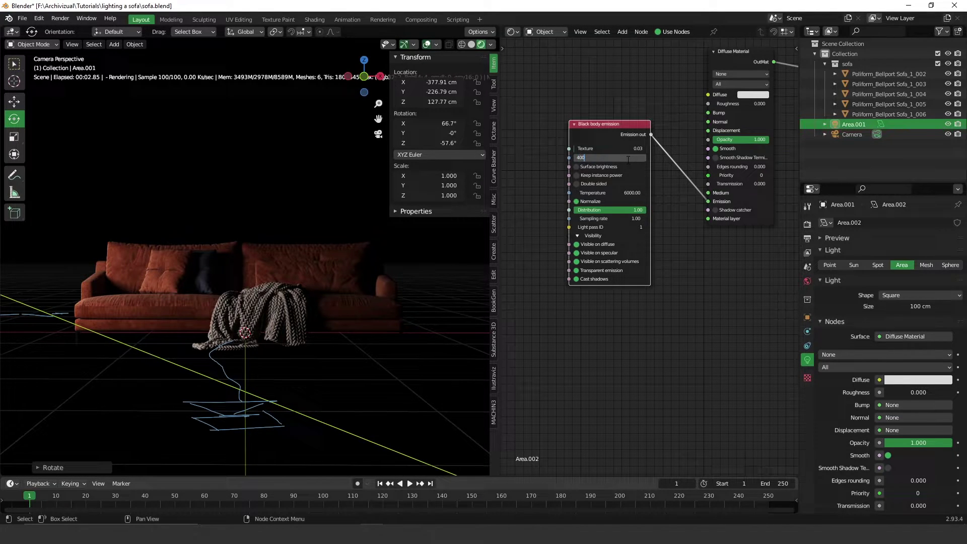
{"action": "key", "text": "Return"}
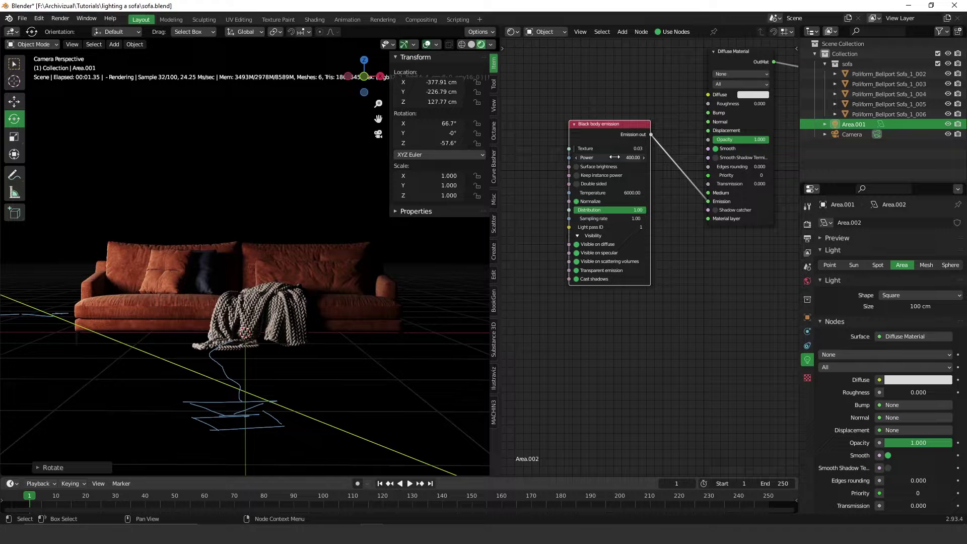
- Raise the Power through 500 and 600, settling on 800
{"action": "left_click", "coordinate": [615, 157]}
{"action": "type", "text": "5"}
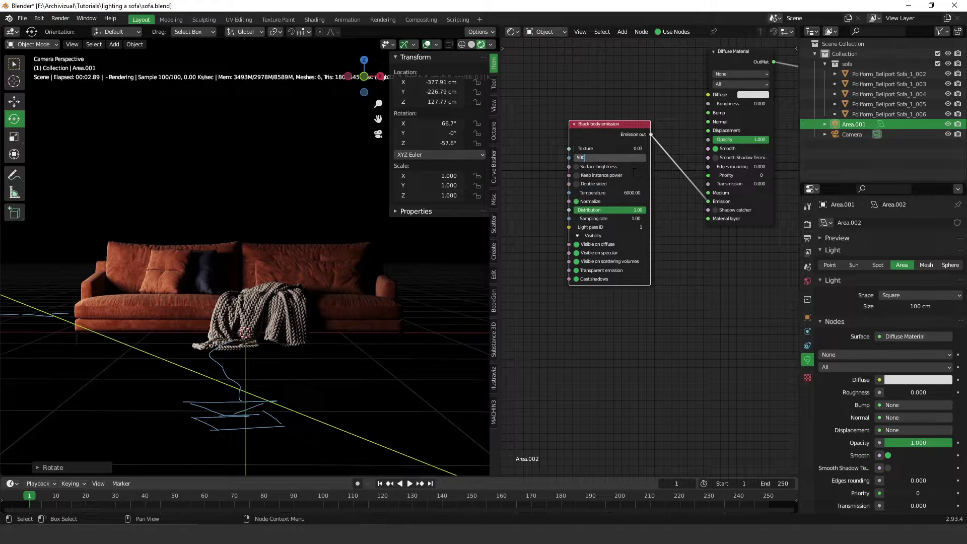
{"action": "key", "text": "Return"}
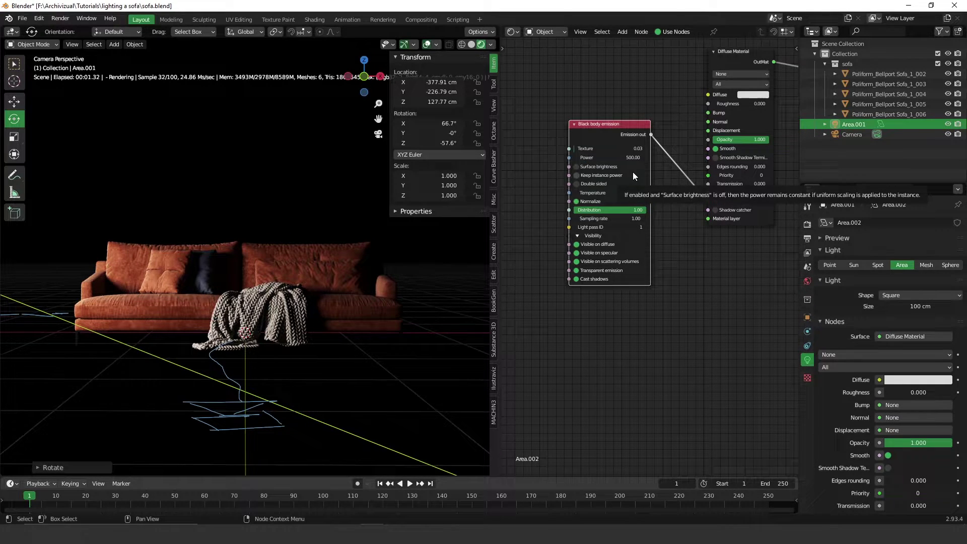
{"action": "left_click", "coordinate": [619, 157]}
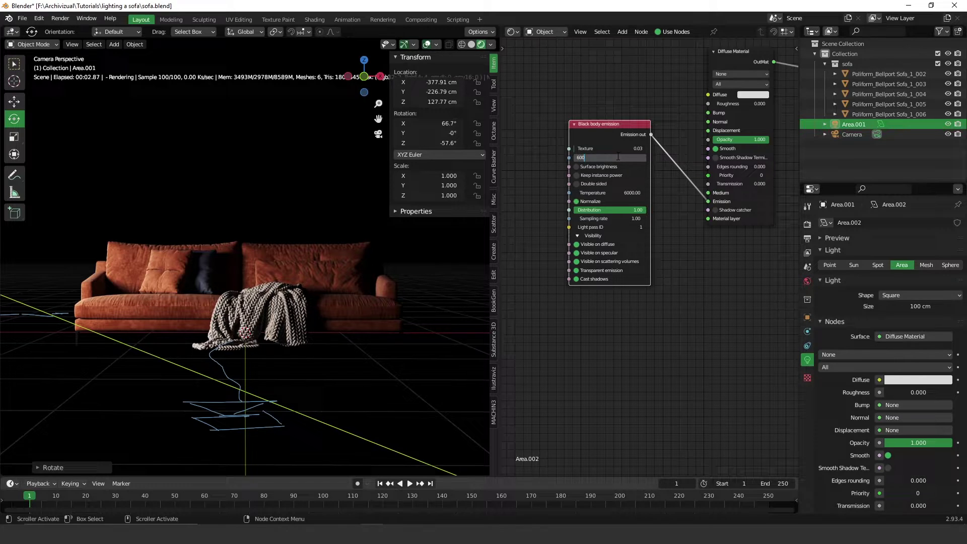
{"action": "type", "text": "600"}
{"action": "key", "text": "Return"}
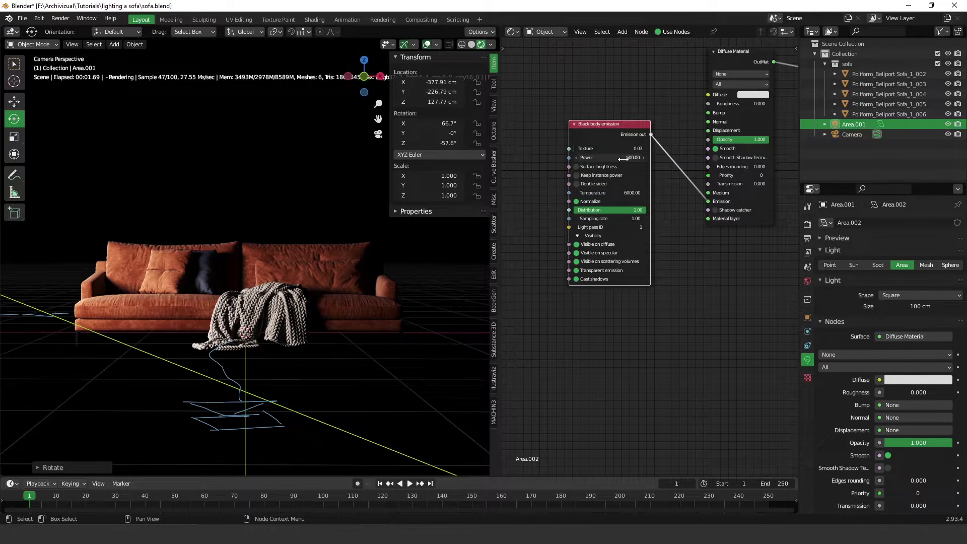
{"action": "left_click", "coordinate": [623, 158]}
{"action": "type", "text": "8"}
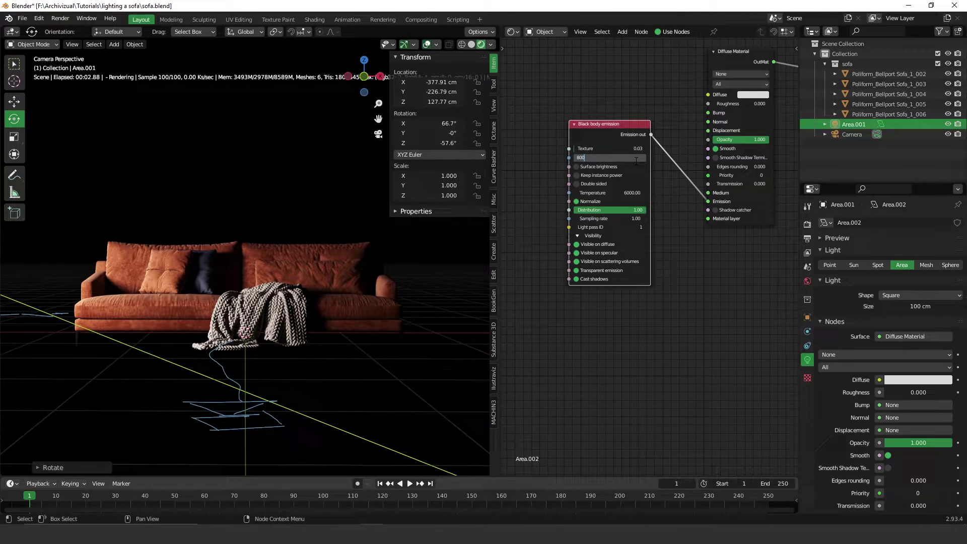
{"action": "type", "text": "00"}
{"action": "key", "text": "Return"}
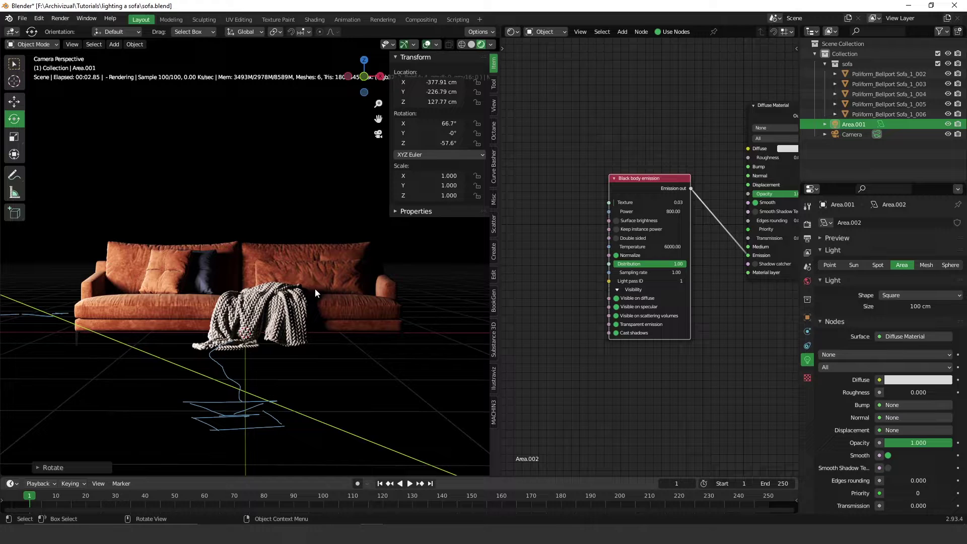
- Test a much brighter emission Power of 5000 on the key light
{"action": "key", "text": "shift"}
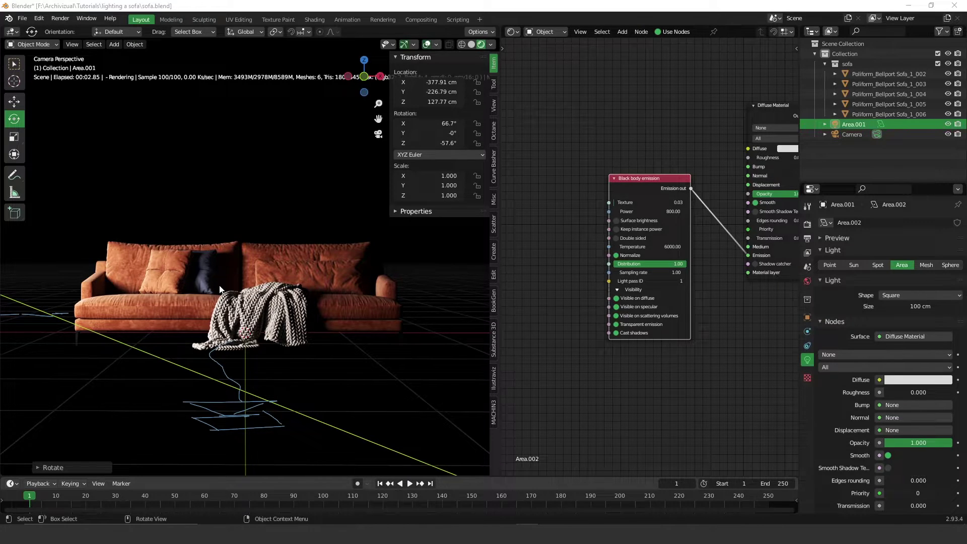
{"action": "left_click", "coordinate": [652, 212]}
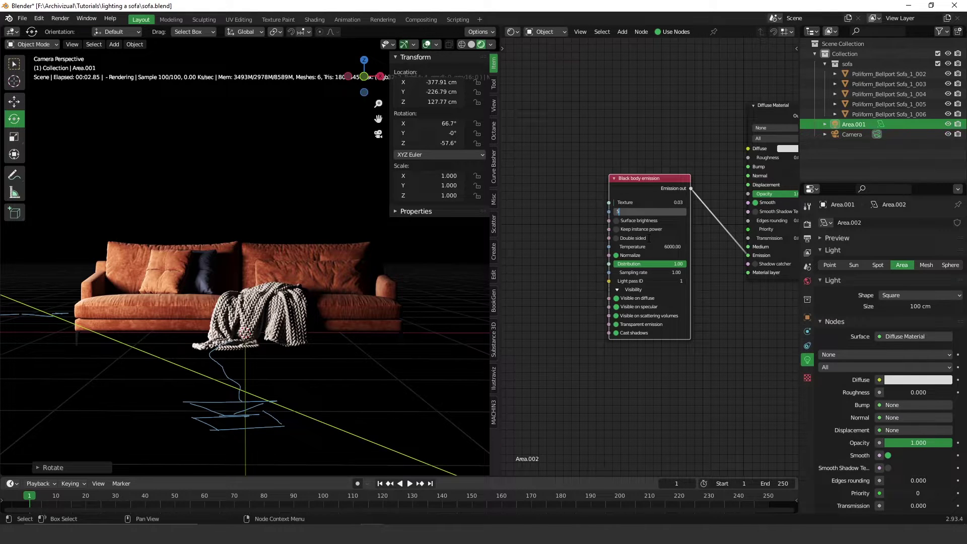
{"action": "type", "text": "5000"}
{"action": "key", "text": "Return"}
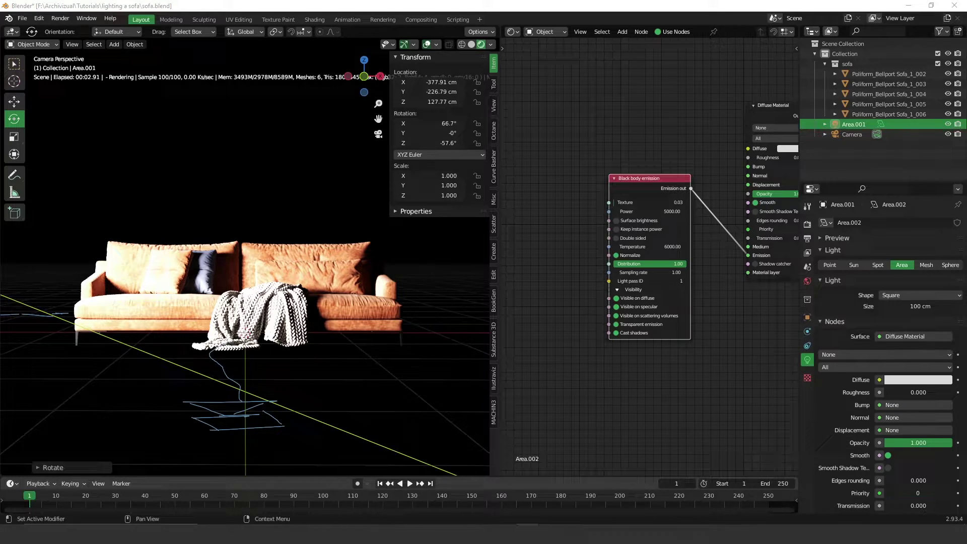
- Set the Power back to 800 and switch to Top Orthographic view
{"action": "left_click", "coordinate": [649, 212]}
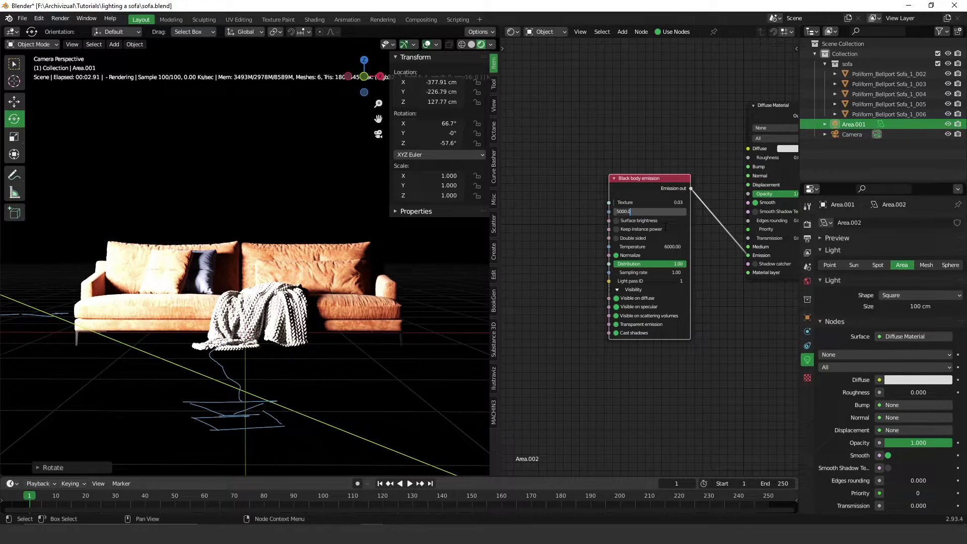
{"action": "type", "text": "800"}
{"action": "key", "text": "Return"}
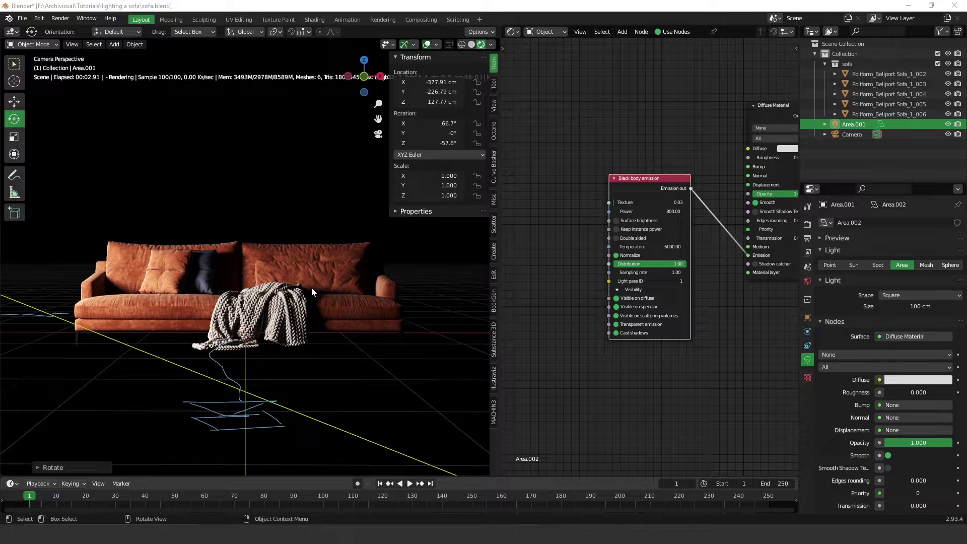
{"action": "key", "text": "KP_7"}
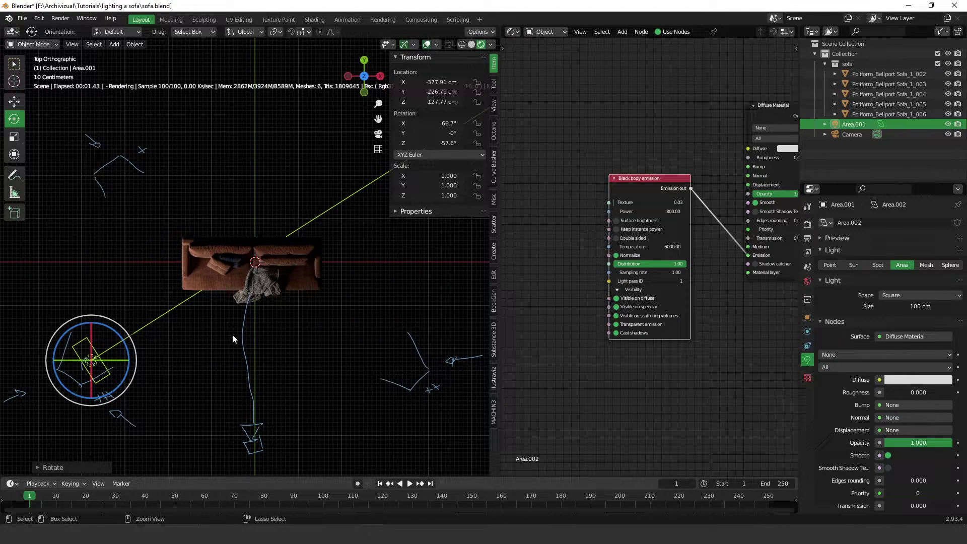
- Duplicate the key light as Area.002, place it front-right of the sofa, rotated 53° toward it
{"action": "left_click", "coordinate": [9, 102]}
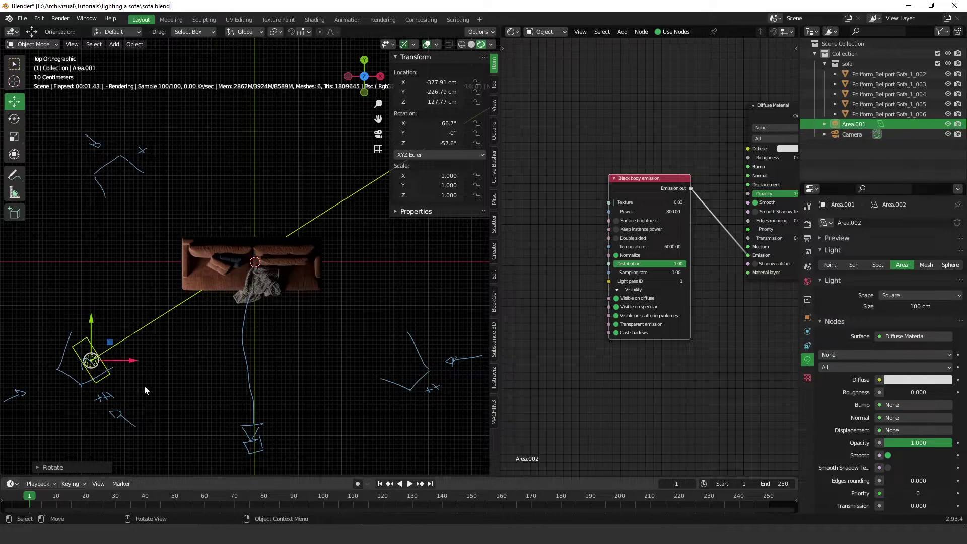
{"action": "key", "text": "shift+d"}
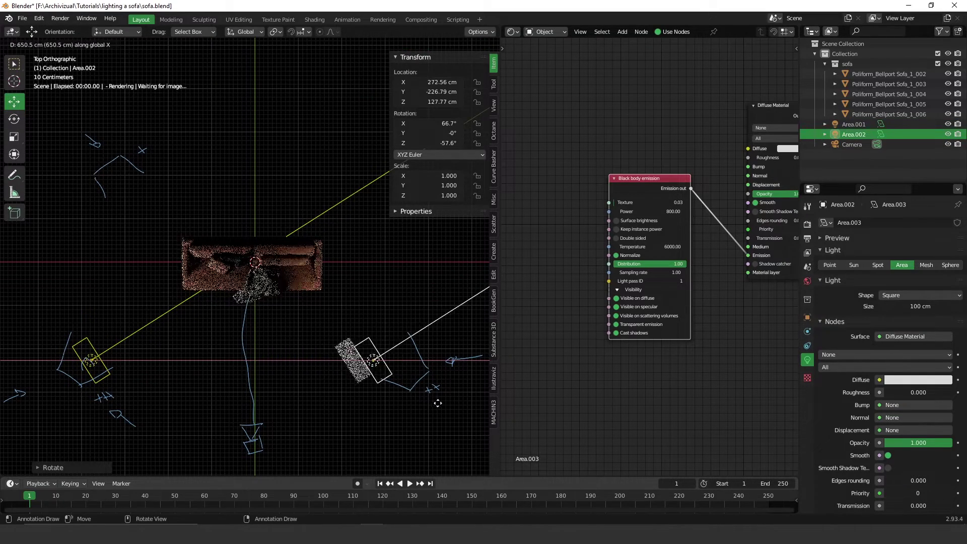
{"action": "key", "text": "r"}
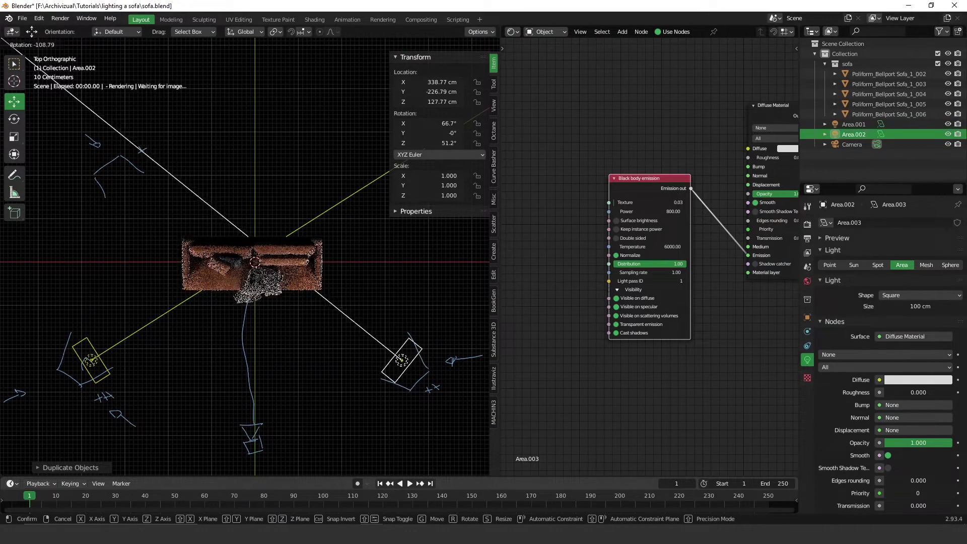
{"action": "left_click", "coordinate": [328, 289]}
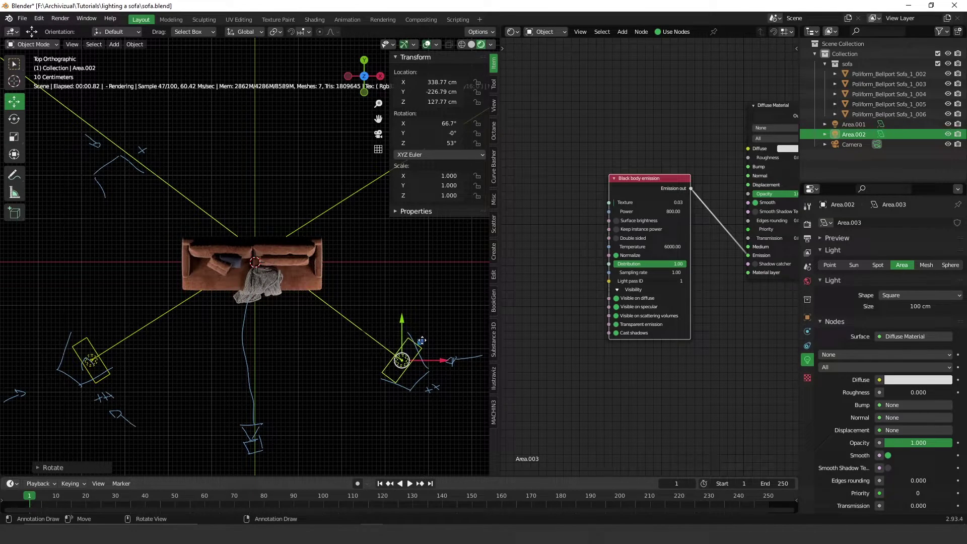
{"action": "key", "text": "g"}
{"action": "left_click", "coordinate": [442, 354]}
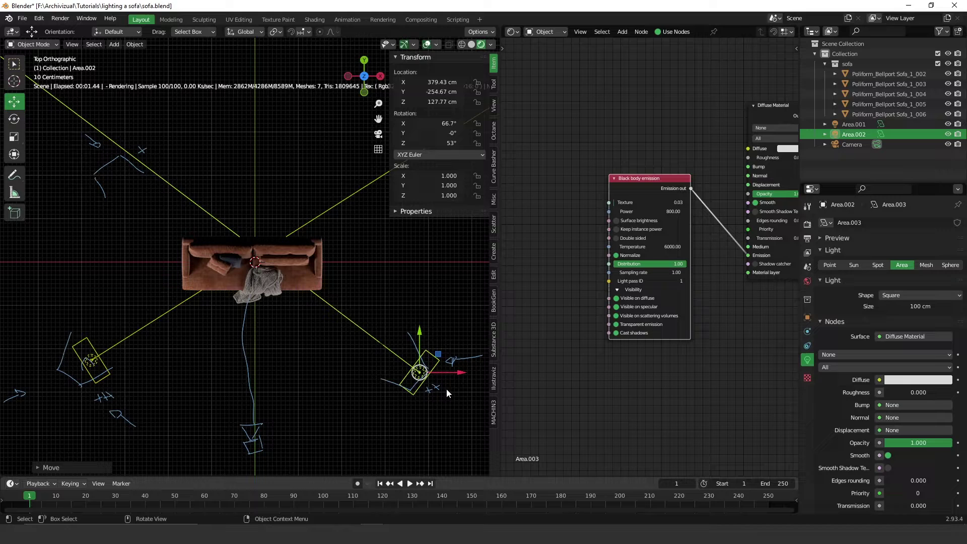
- Set Area.002's emission power to 500 and view the scene through the camera
{"action": "left_click", "coordinate": [659, 212]}
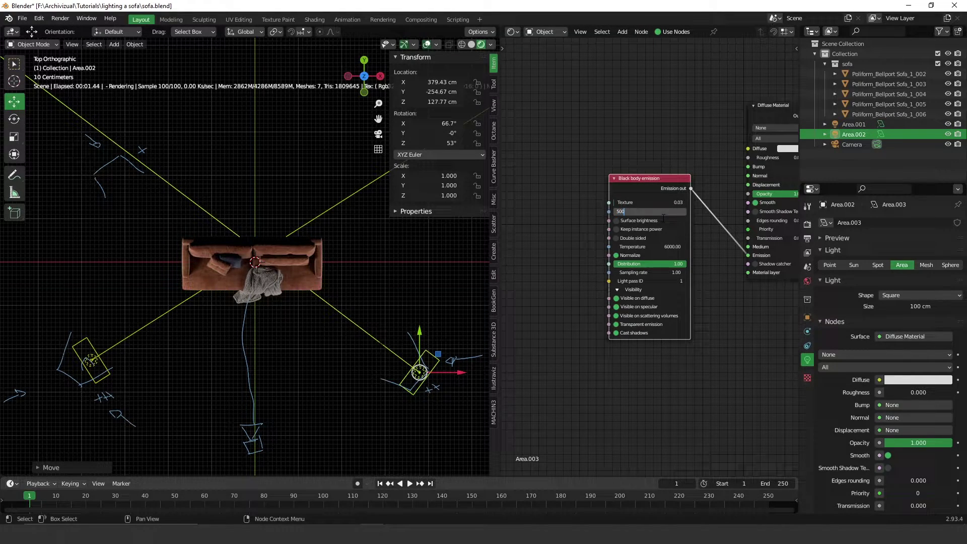
{"action": "key", "text": "Return"}
{"action": "middle_click_drag", "start_coordinate": [381, 430], "coordinate": [362, 367]}
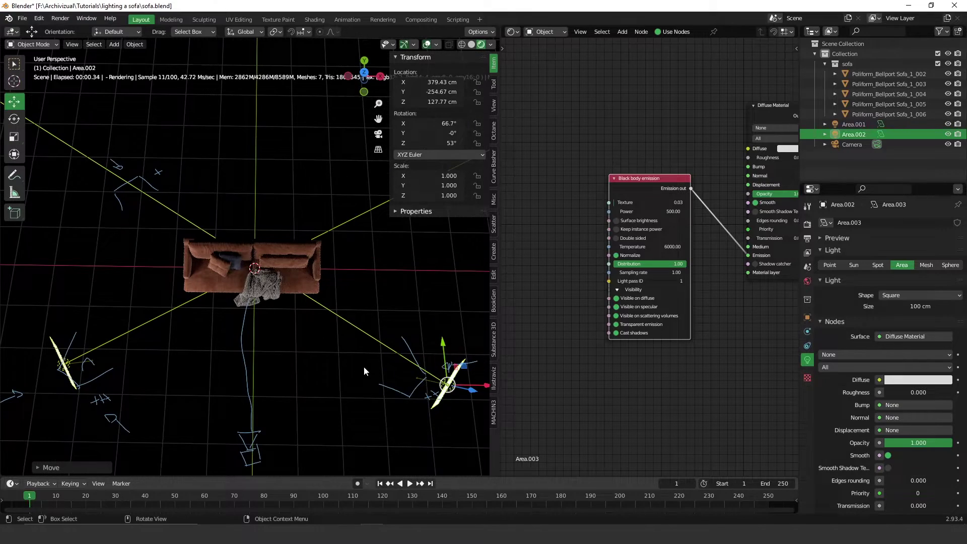
{"action": "key", "text": "KP_0"}
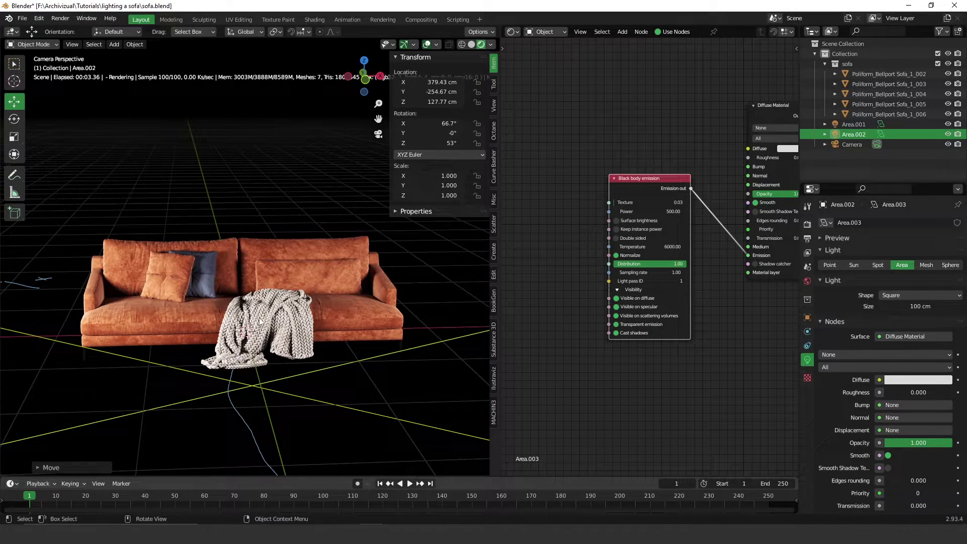
{"action": "middle_click_drag", "start_coordinate": [259, 317], "coordinate": [314, 343]}
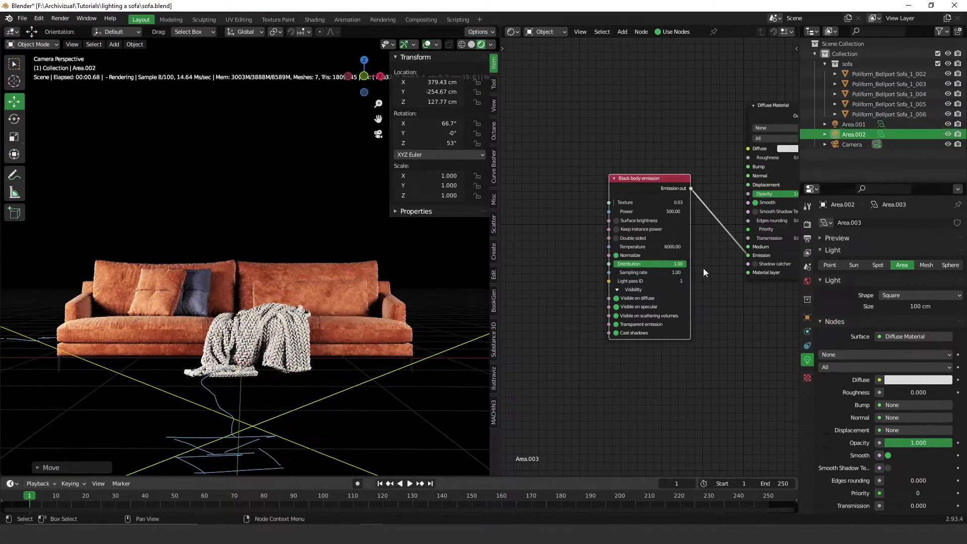
- Adjust the Black body emission Power, trying 0 and 500 before settling on 400
{"action": "left_click", "coordinate": [655, 212]}
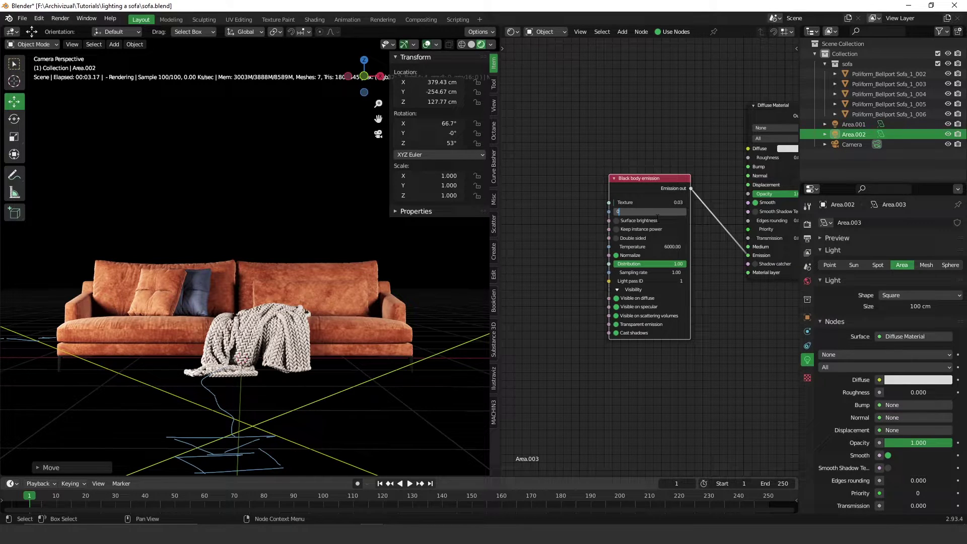
{"action": "key", "text": "Return"}
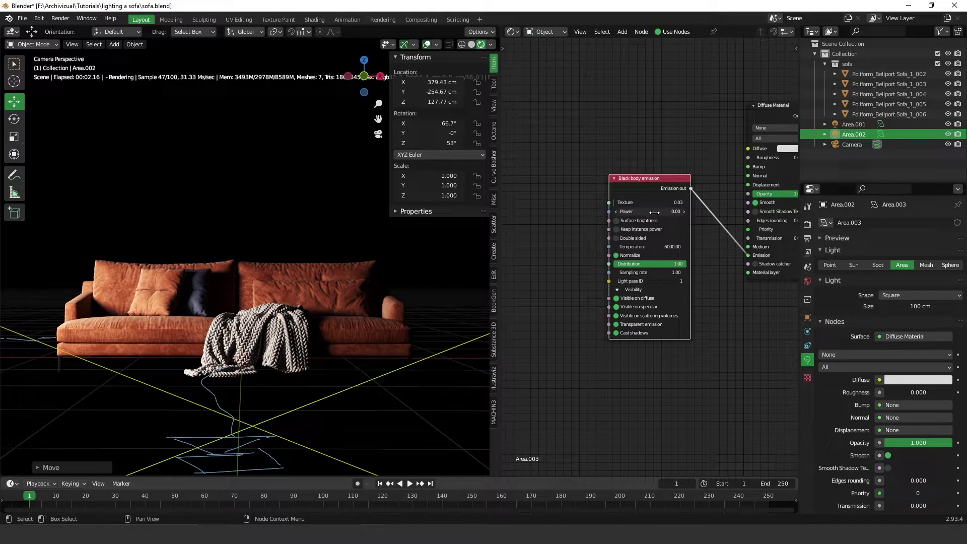
{"action": "left_click_drag", "start_coordinate": [655, 212], "coordinate": [660, 212]}
{"action": "left_click", "coordinate": [655, 212]}
{"action": "key", "text": "Return"}
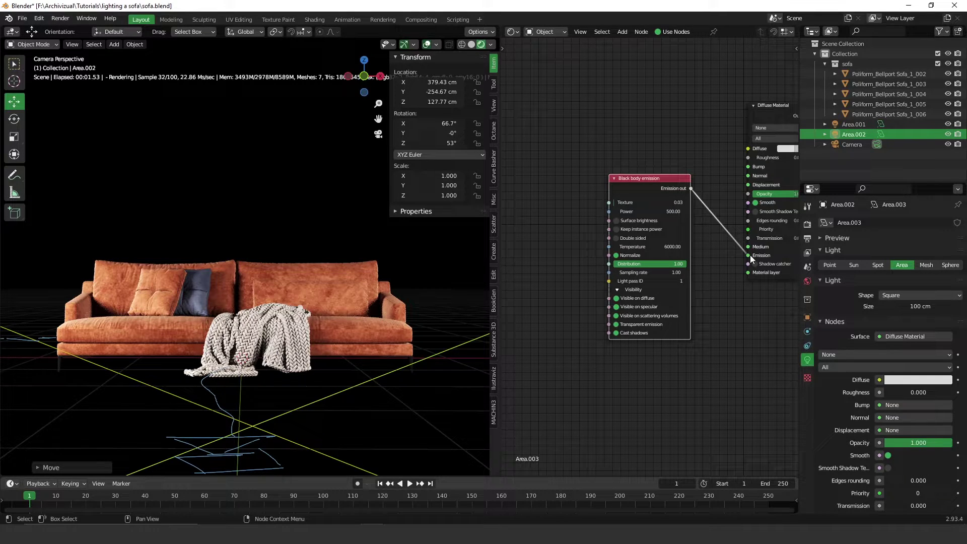
{"action": "mouse_move", "coordinate": [750, 256]}
{"action": "left_mouse_down"}
{"action": "mouse_move", "coordinate": [713, 256]}
{"action": "mouse_move", "coordinate": [700, 194]}
{"action": "mouse_move", "coordinate": [759, 225]}
{"action": "mouse_move", "coordinate": [748, 255]}
{"action": "left_mouse_up"}
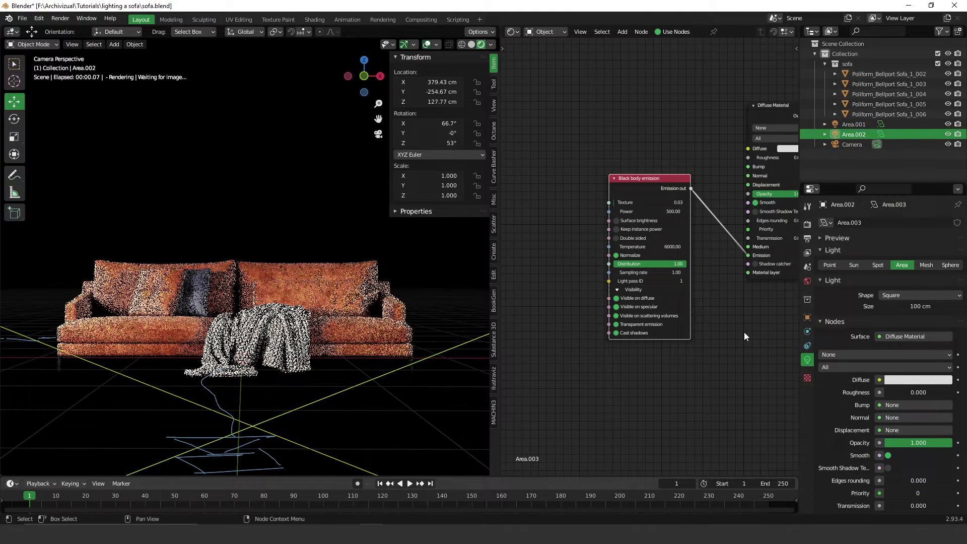
{"action": "left_click", "coordinate": [658, 212]}
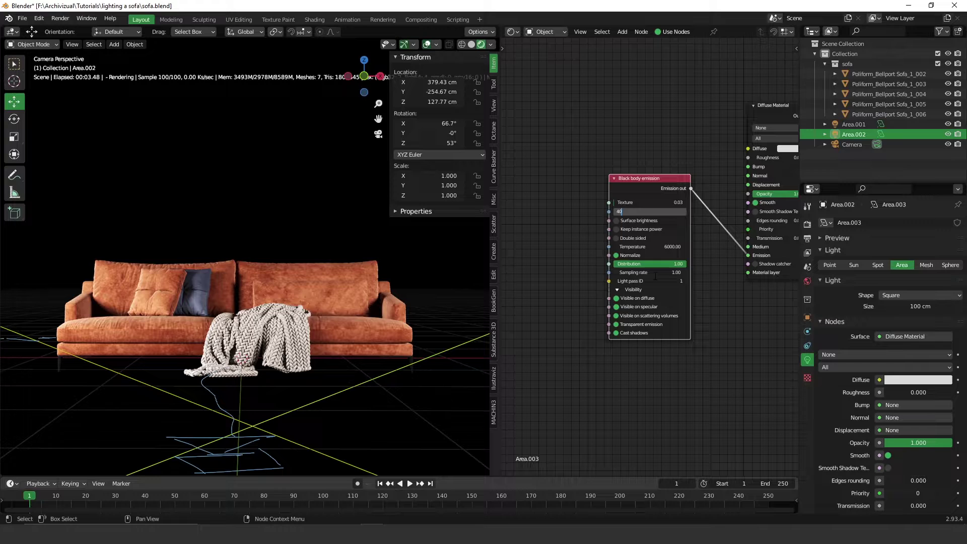
{"action": "key", "text": "Return"}
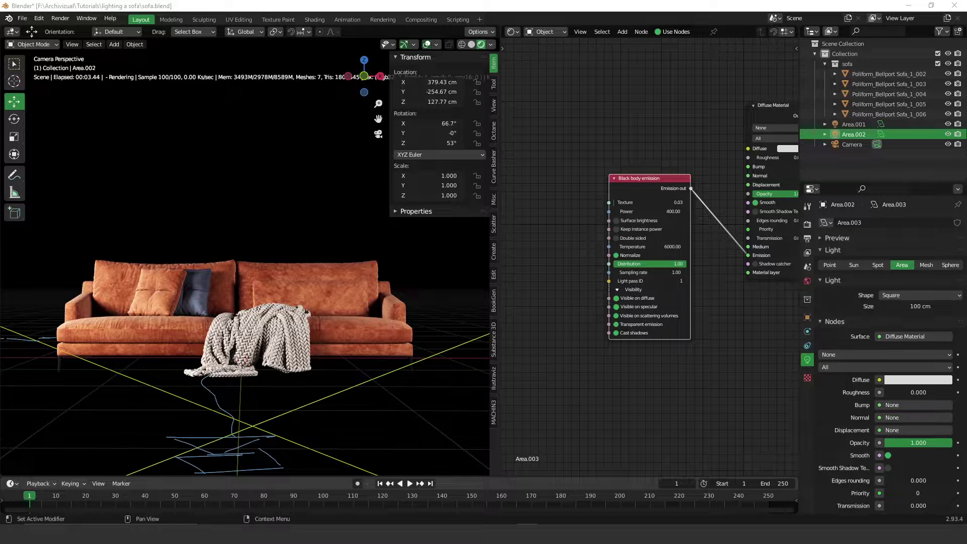
- In top view, duplicate Area.002 as Area.003 and move the copy up-left of the sofa
{"action": "left_click", "coordinate": [462, 406]}
{"action": "key", "text": "KP_7"}
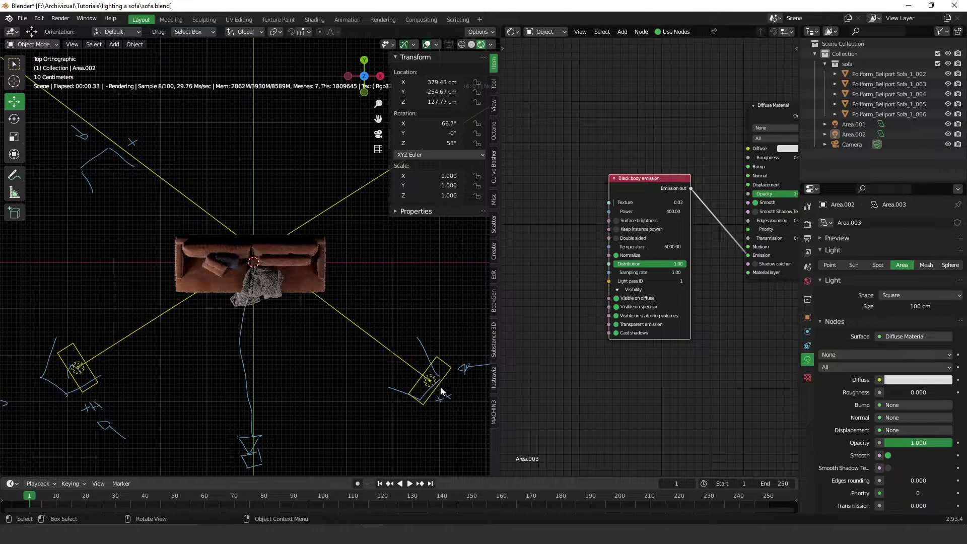
{"action": "left_click", "coordinate": [448, 367]}
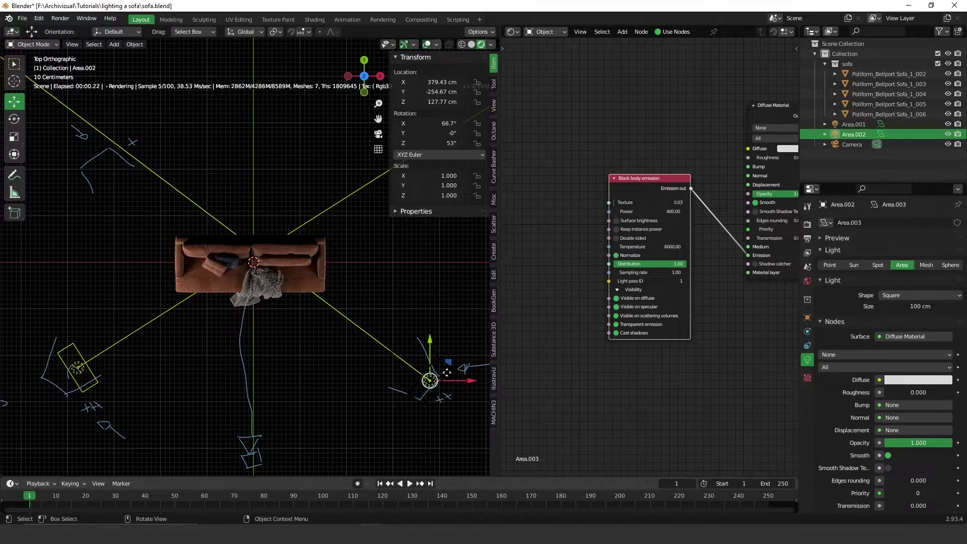
{"action": "key", "text": "shift+d"}
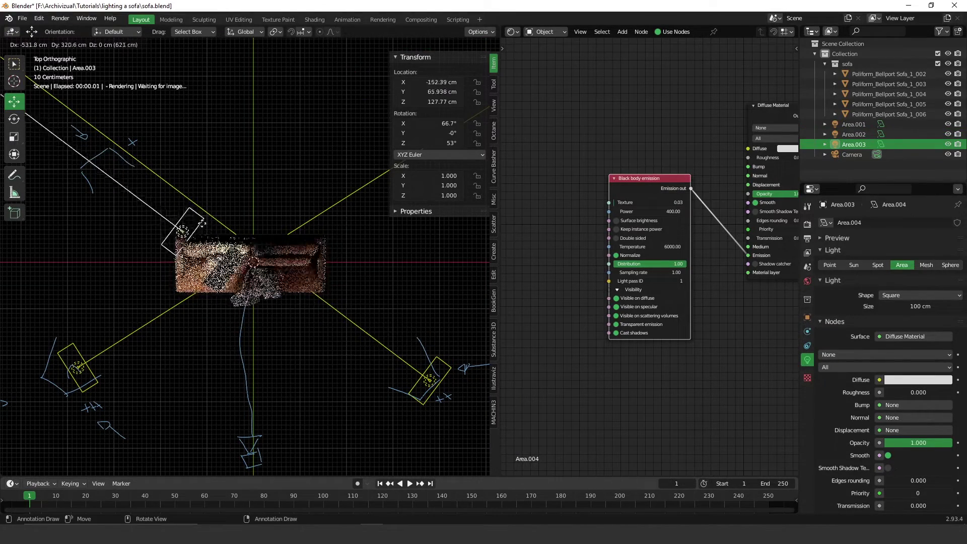
{"action": "key", "text": "Return"}
- Rotate and nudge Area.003 until it faces the sofa at 224°
{"action": "middle_click_drag", "start_coordinate": [202, 227], "coordinate": [292, 290], "text": "shift"}
{"action": "key", "text": "r"}
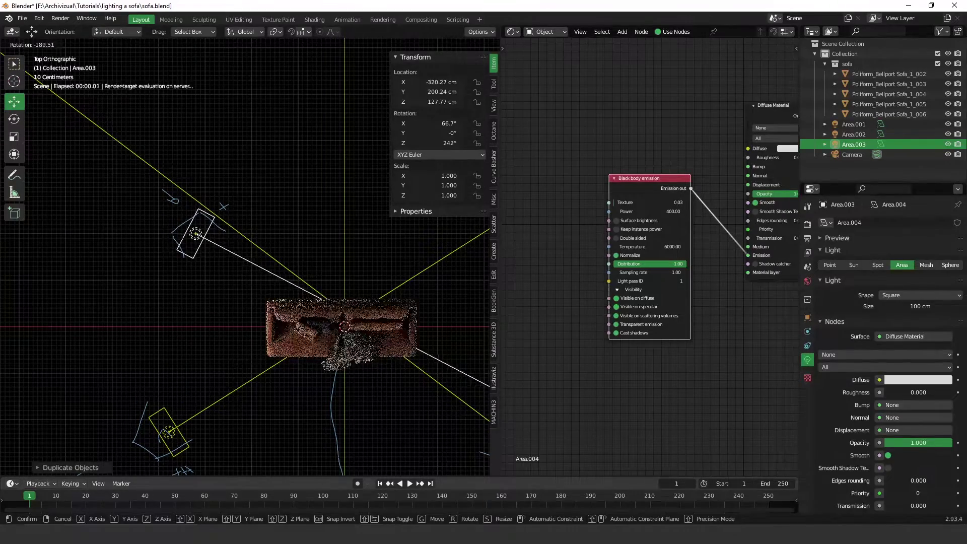
{"action": "left_click", "coordinate": [219, 217]}
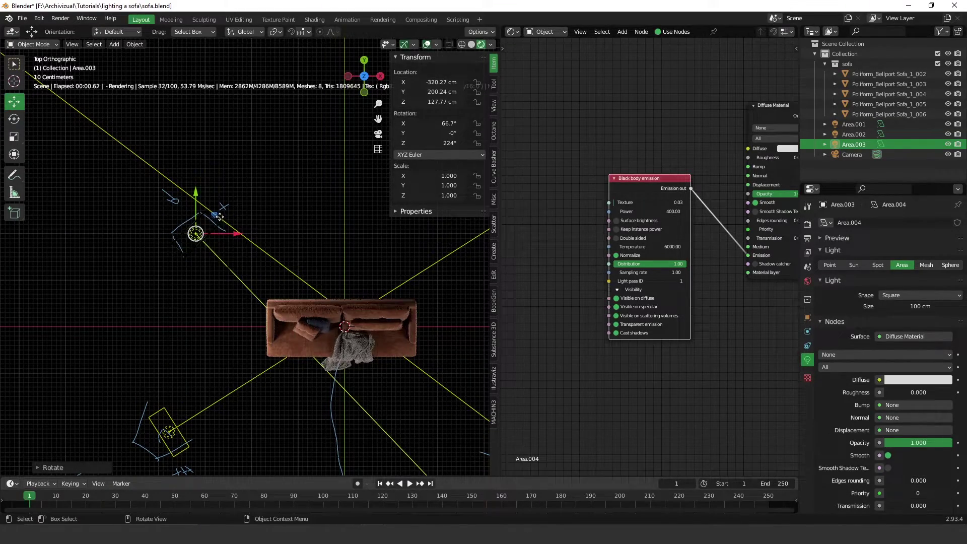
{"action": "left_click_drag", "start_coordinate": [216, 218], "coordinate": [214, 210]}
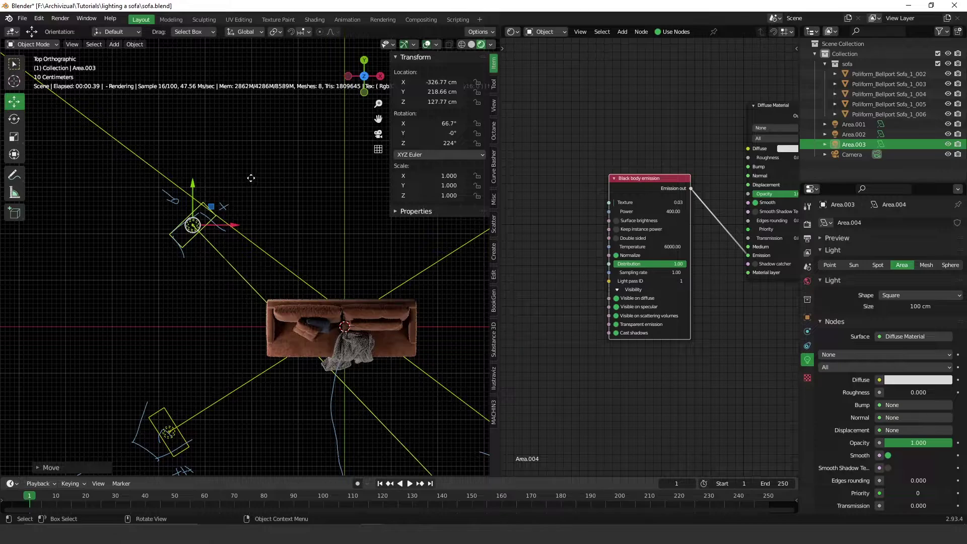
{"action": "key", "text": "r"}
{"action": "left_click", "coordinate": [289, 242]}
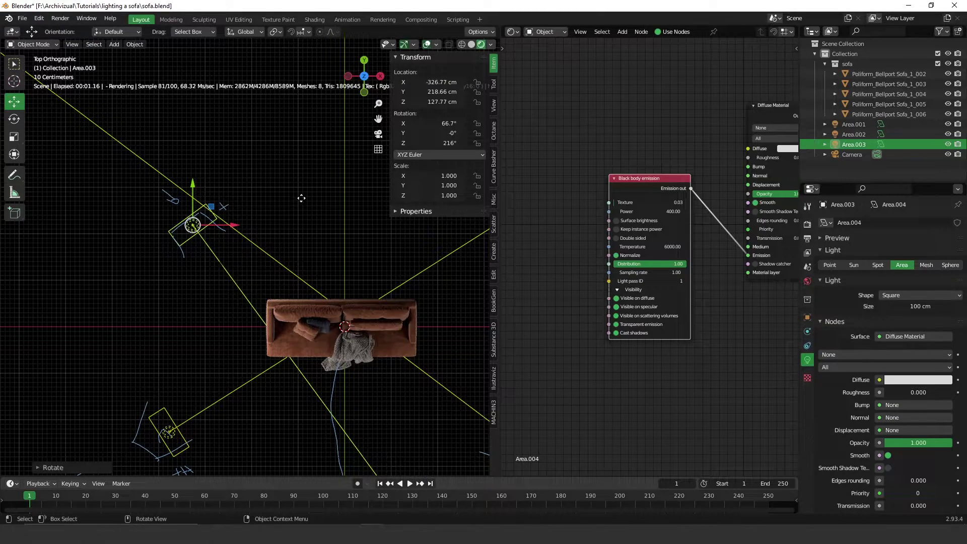
{"action": "key", "text": "r"}
{"action": "left_click", "coordinate": [304, 331]}
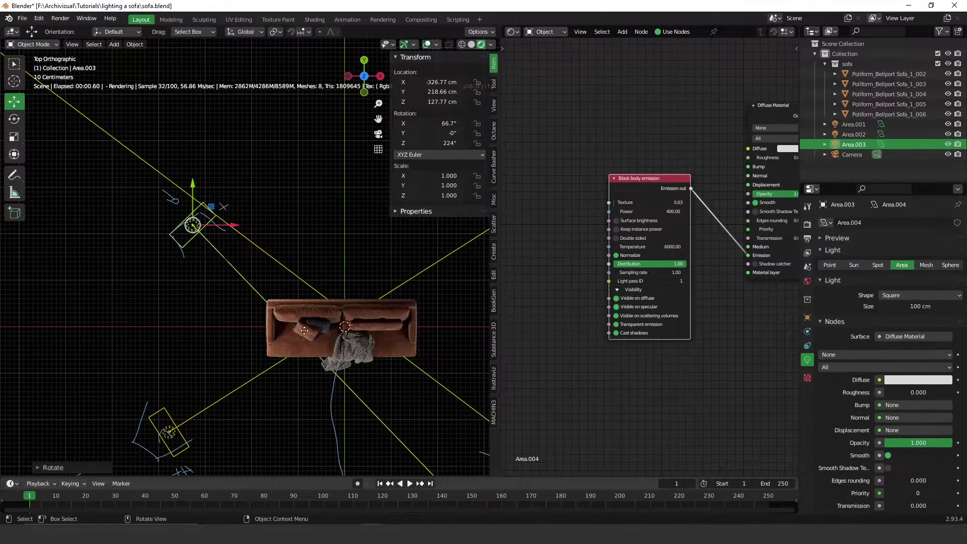
- Hide Area.001 and Area.002 and return to the camera view
{"action": "left_click", "coordinate": [245, 397]}
{"action": "scroll", "coordinate": [319, 413], "scroll_direction": "down", "scroll_amount": 1}
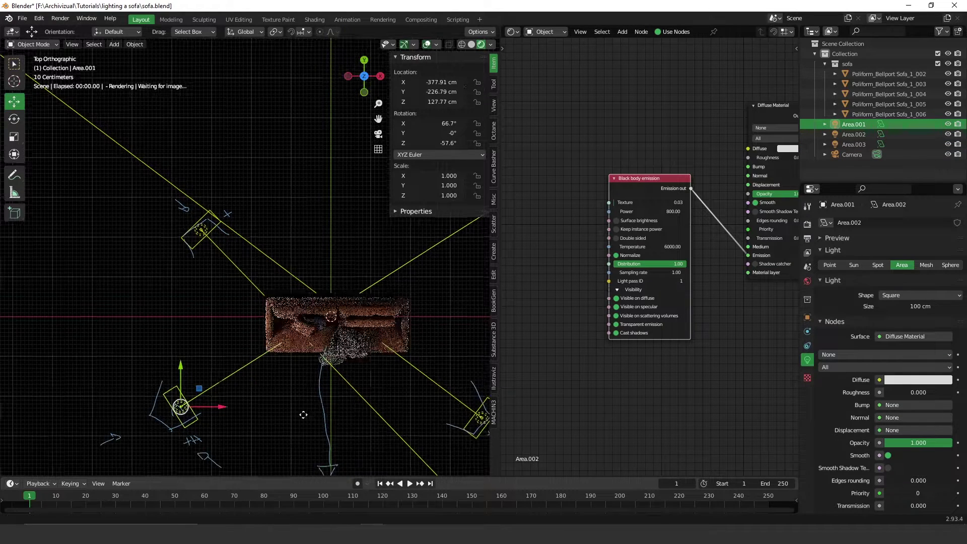
{"action": "left_click", "coordinate": [458, 407]}
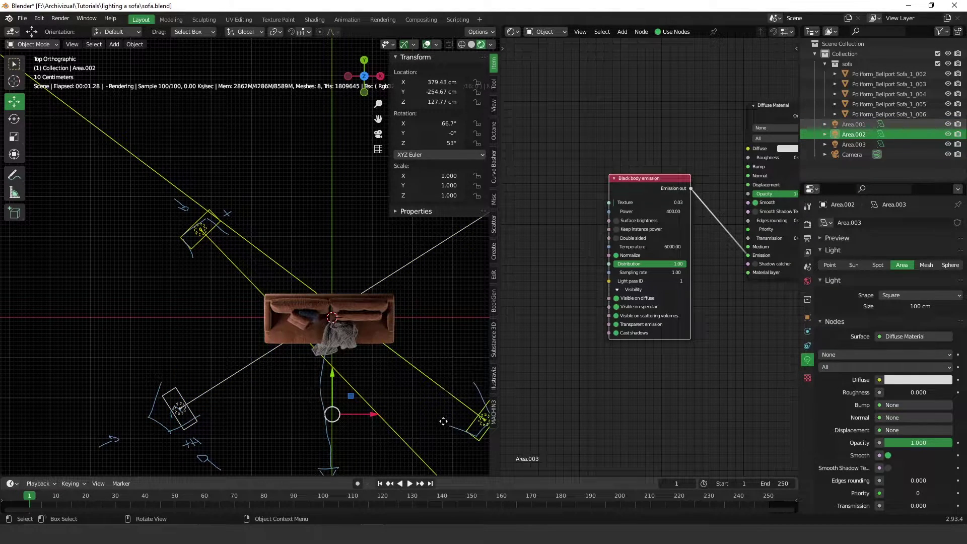
{"action": "key", "text": "h"}
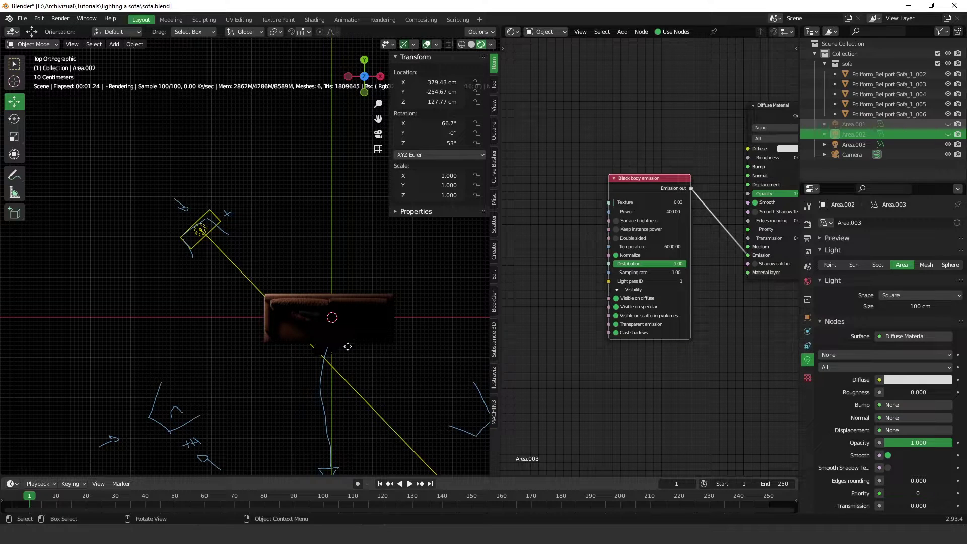
{"action": "key", "text": "KP_0"}
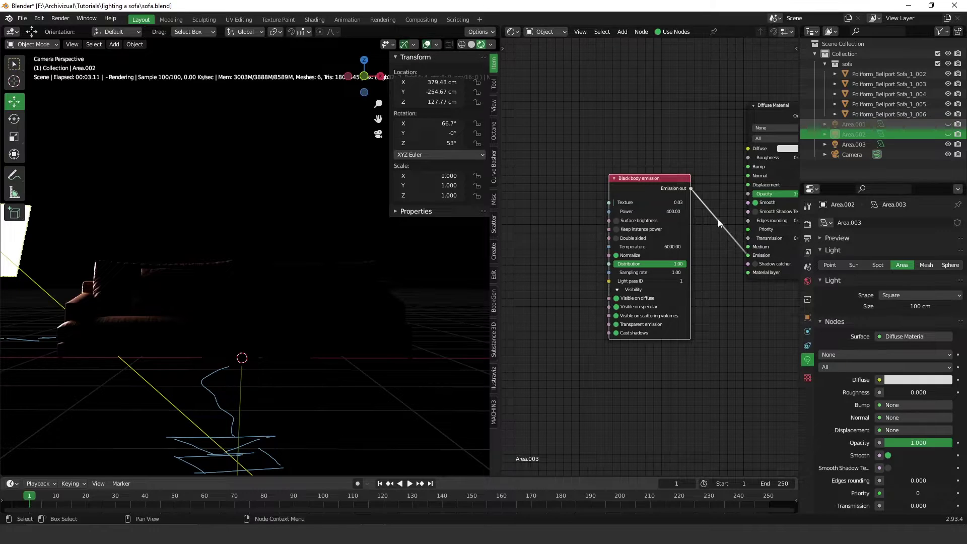
- Set the Black body emission Power of Area.002, then Area.003, to 200
{"action": "left_click", "coordinate": [638, 212]}
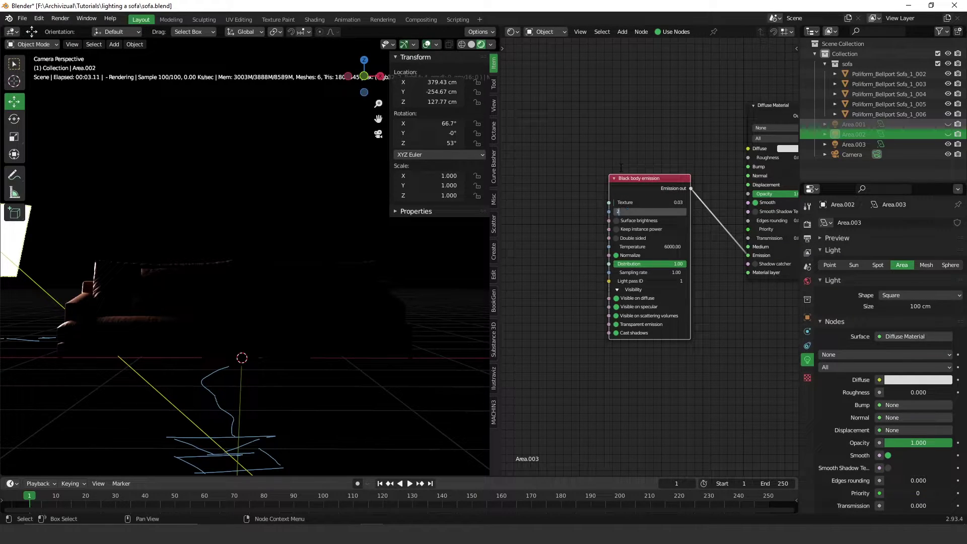
{"action": "key", "text": "Return"}
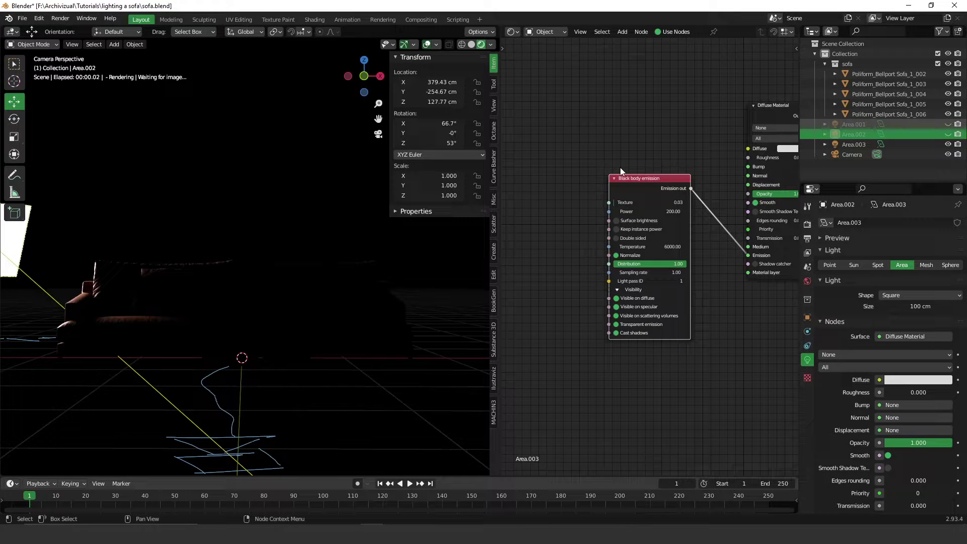
{"action": "left_click", "coordinate": [34, 281]}
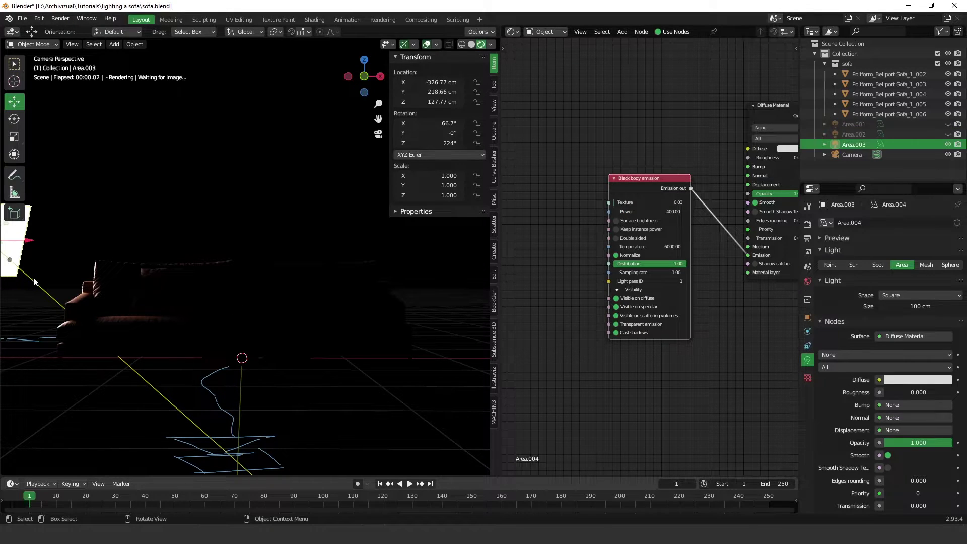
{"action": "left_click", "coordinate": [355, 247]}
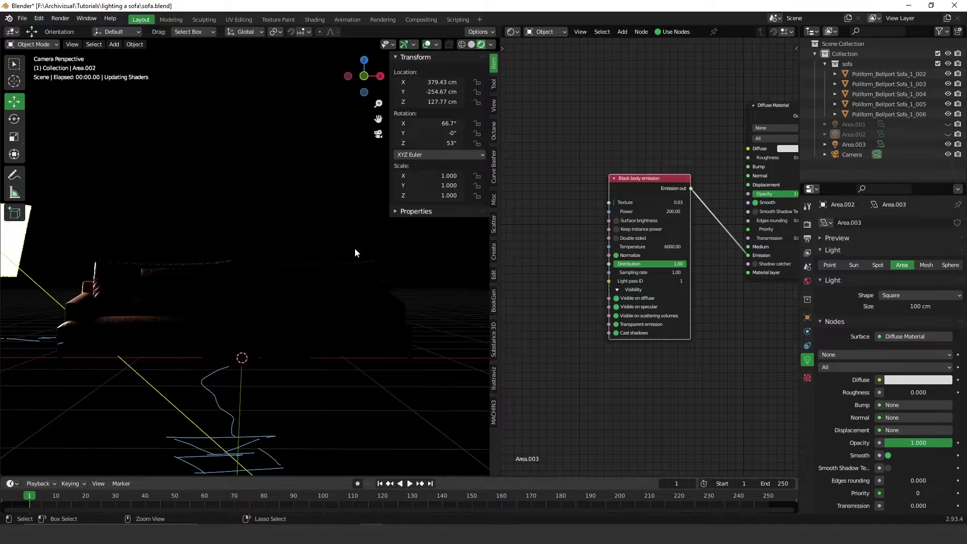
{"action": "left_click", "coordinate": [37, 288]}
{"action": "left_click", "coordinate": [654, 209]}
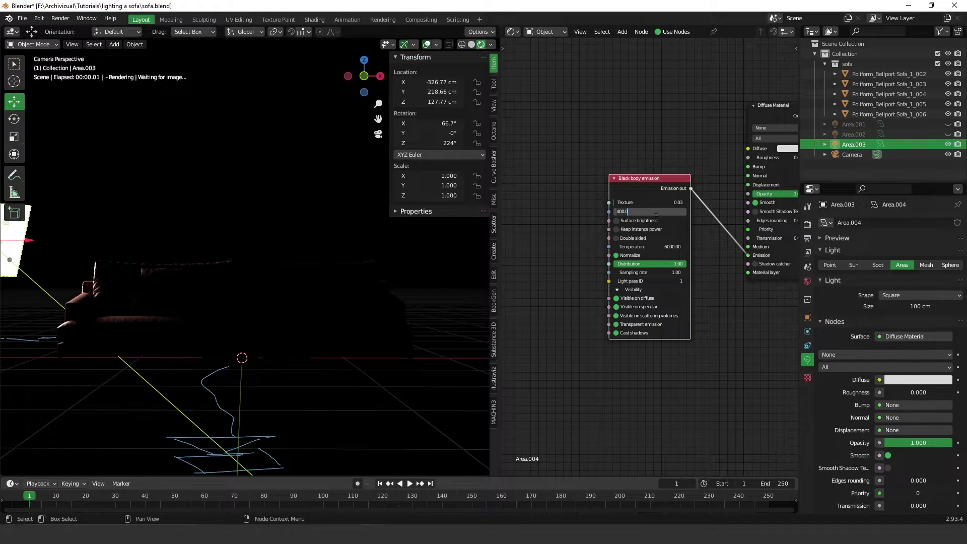
{"action": "key", "text": "Return"}
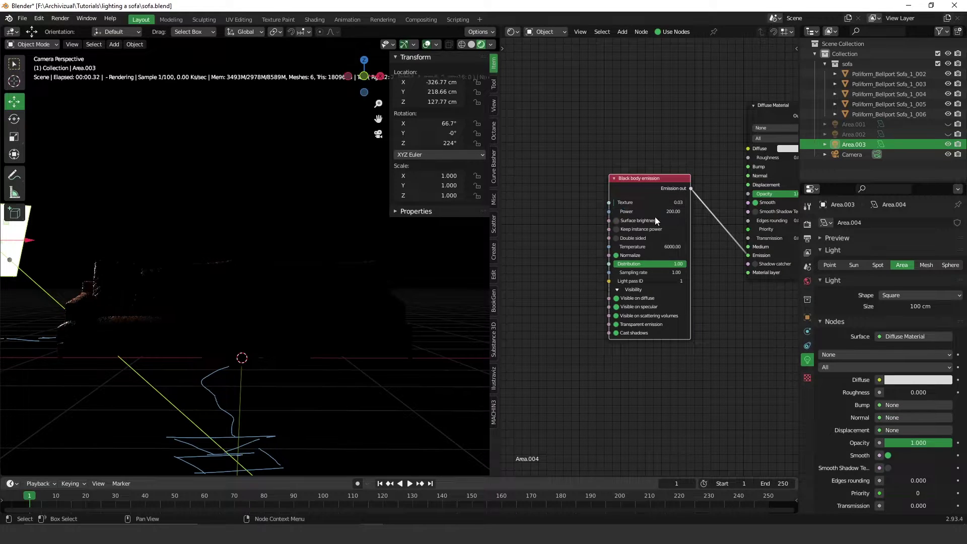
{"action": "left_click", "coordinate": [519, 32]}
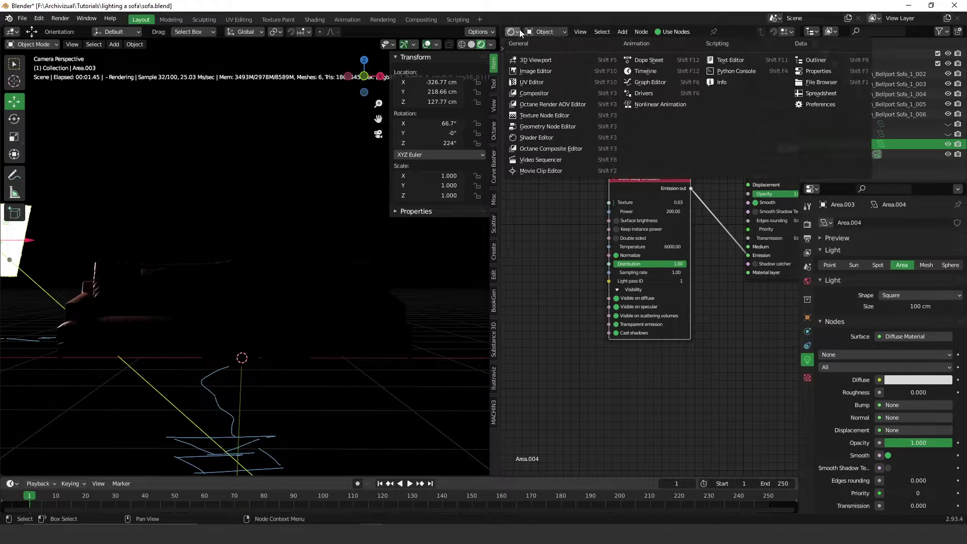
- Make the node editor a 3D Viewport and move Area.003 to X -253.06, Y 259.39, Z 191.52 cm
{"action": "left_click", "coordinate": [552, 59]}
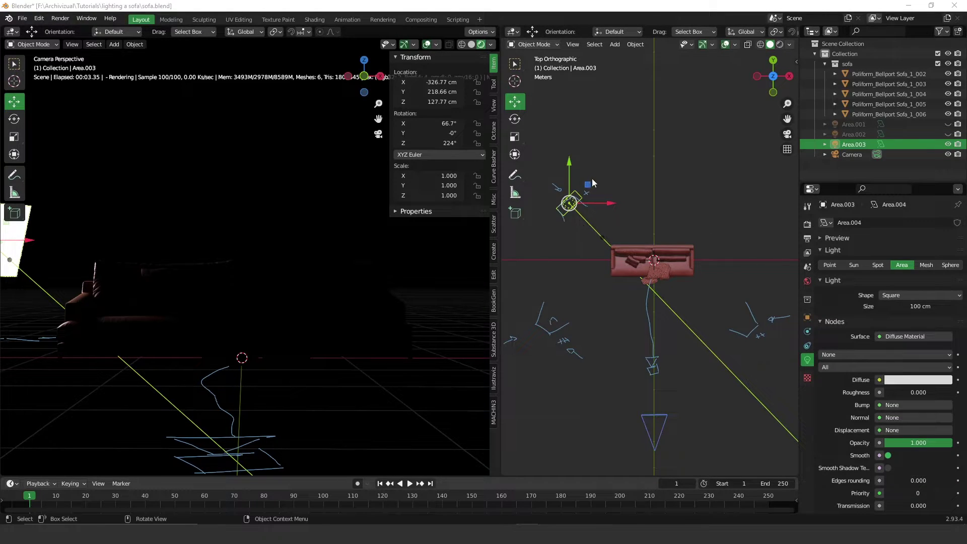
{"action": "left_click_drag", "start_coordinate": [588, 188], "coordinate": [609, 173]}
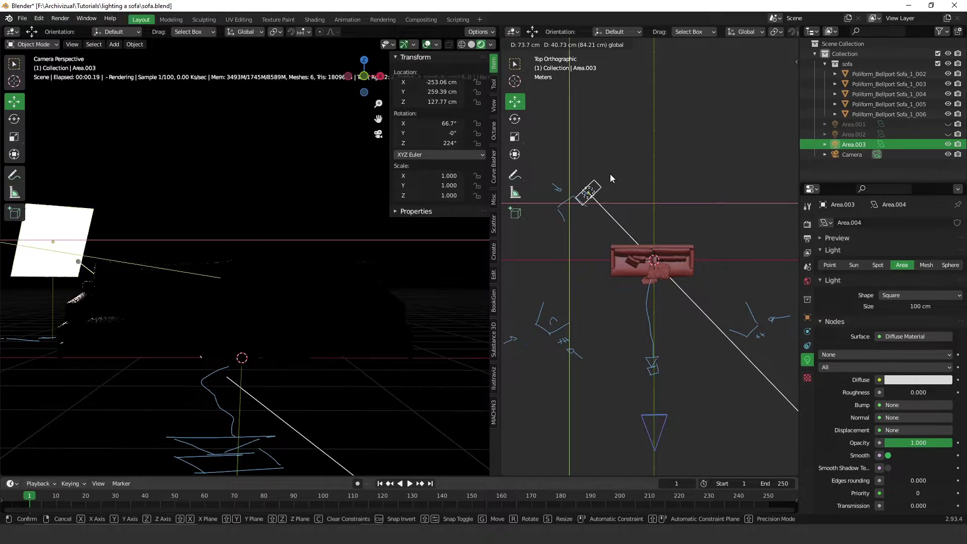
{"action": "middle_click_drag", "start_coordinate": [611, 182], "coordinate": [587, 179]}
{"action": "left_click_drag", "start_coordinate": [582, 189], "coordinate": [580, 173]}
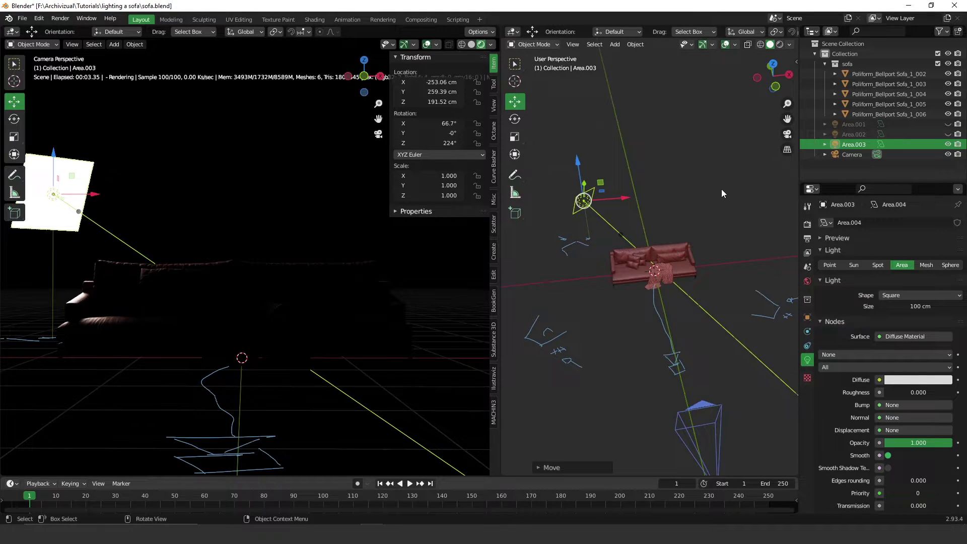
- In top view, rotate, resize and reposition Area.003 behind the sofa
{"action": "key", "text": "KP_7"}
{"action": "key", "text": "r"}
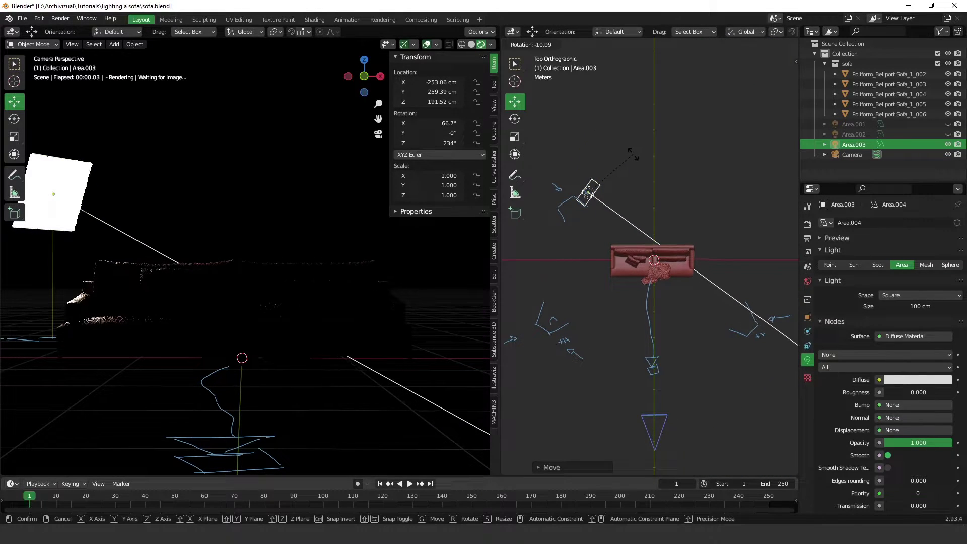
{"action": "key", "text": "s"}
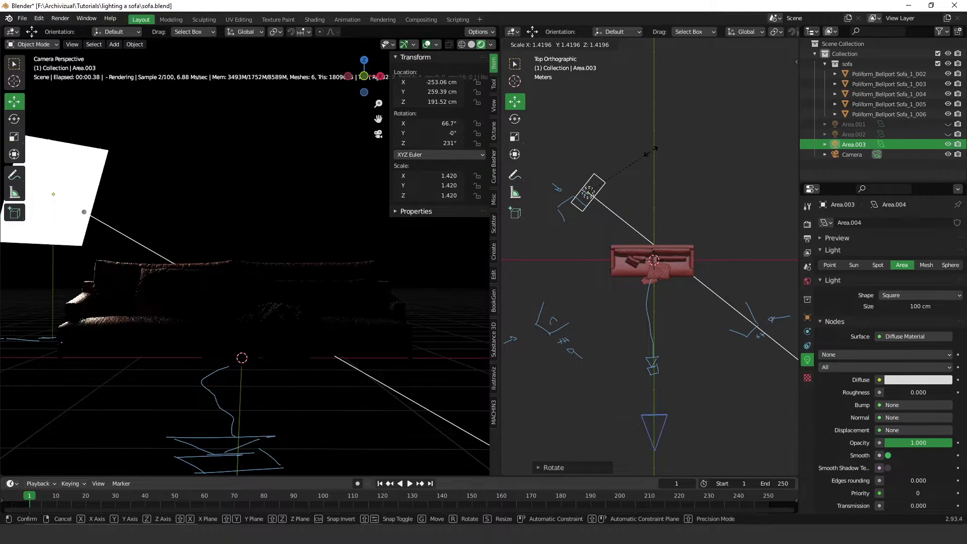
{"action": "left_click", "coordinate": [651, 153]}
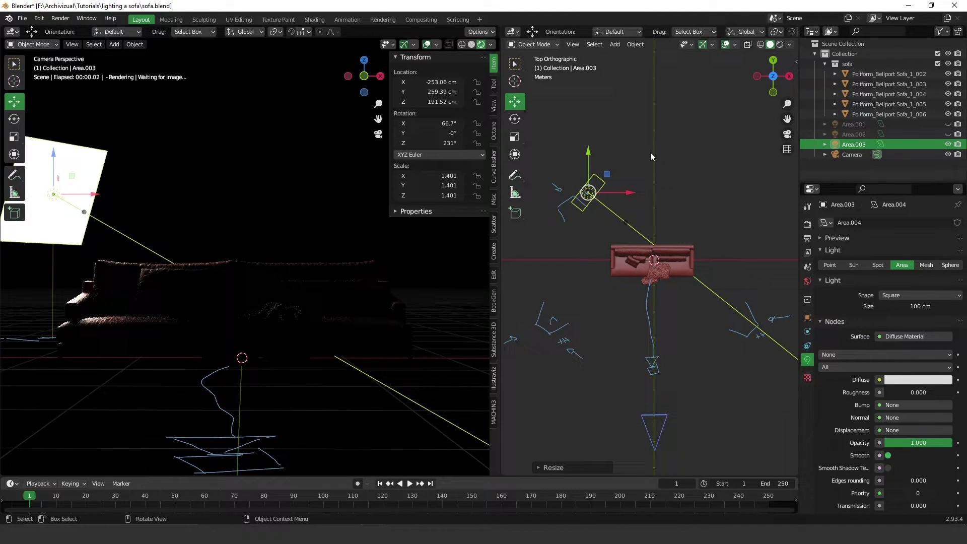
{"action": "key", "text": "g"}
{"action": "left_click", "coordinate": [593, 176]}
{"action": "key", "text": "r"}
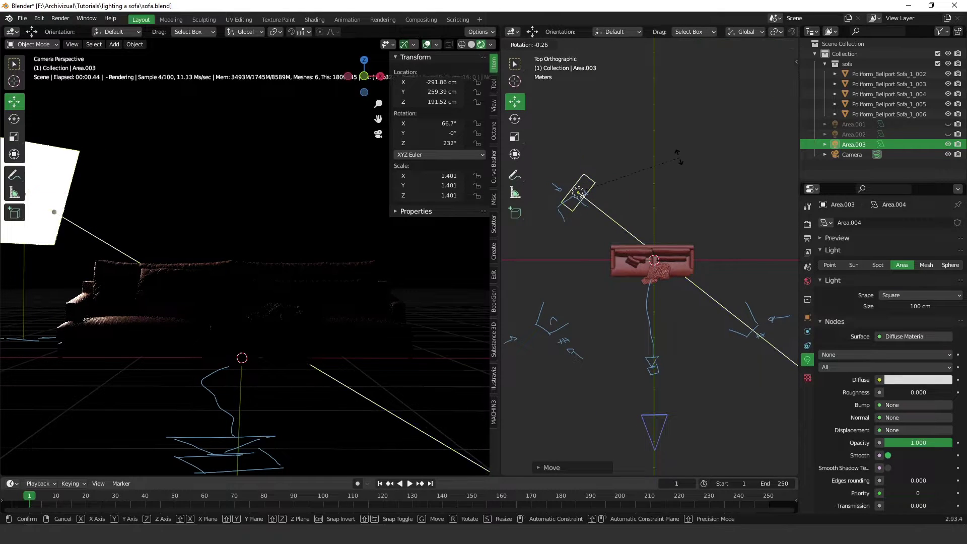
{"action": "left_click", "coordinate": [671, 148]}
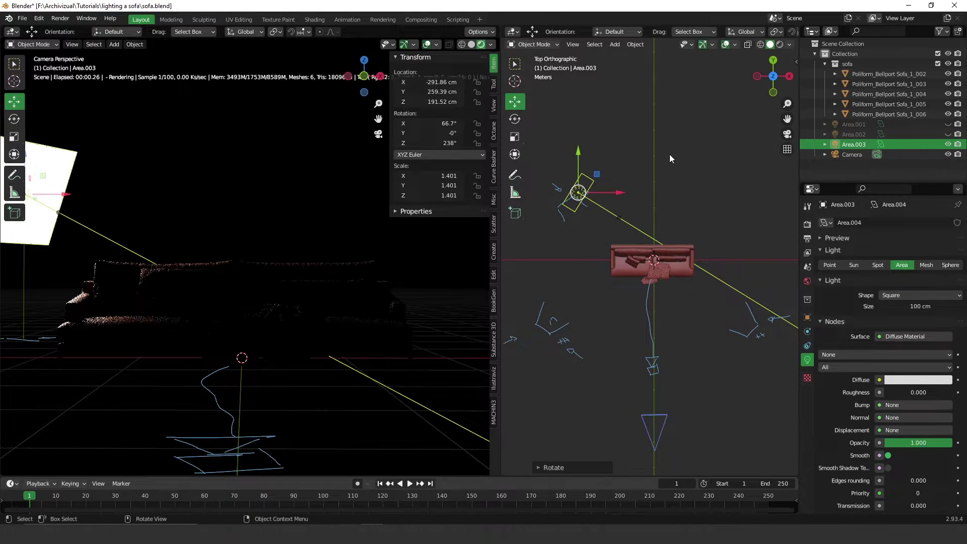
{"action": "key", "text": "s"}
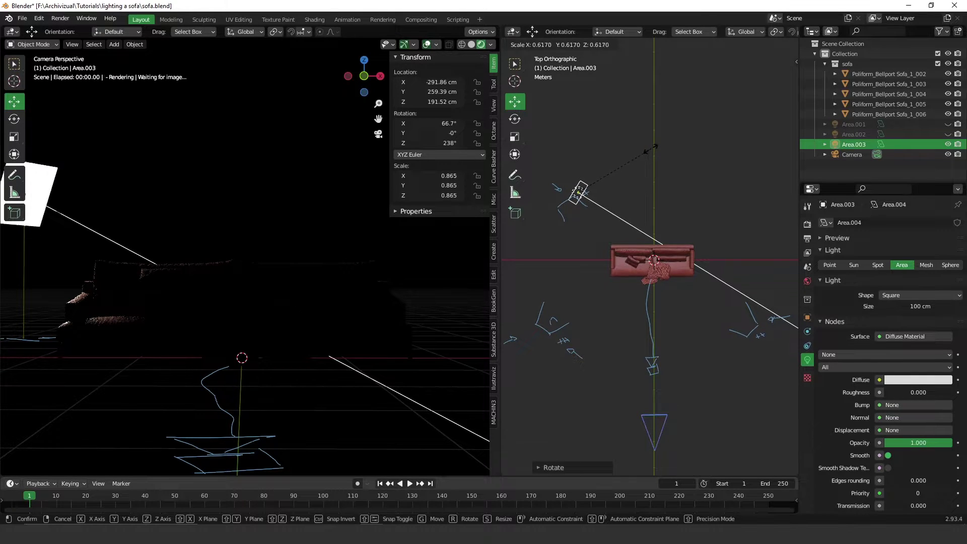
{"action": "left_click", "coordinate": [665, 140]}
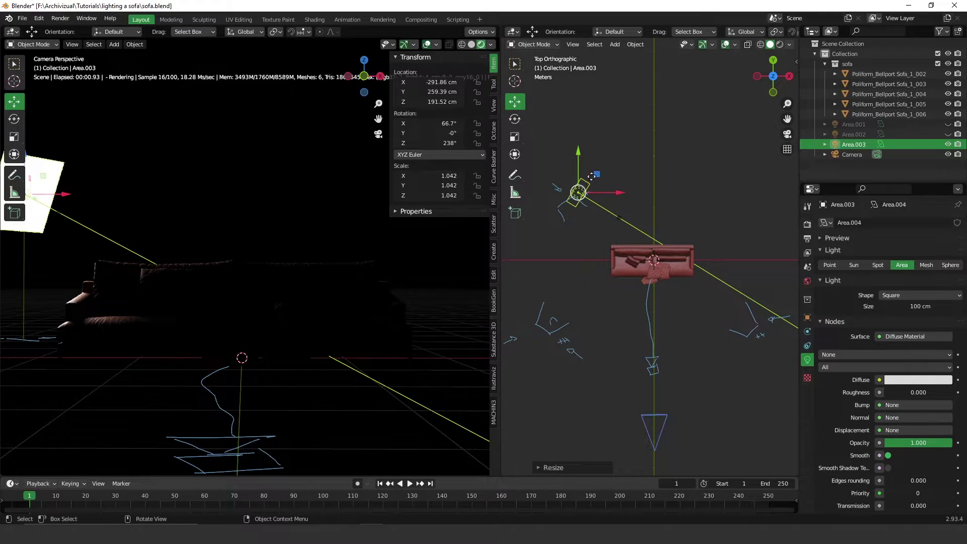
- Move Area.003 further behind the sofa and re-aim it, settling at 225°
{"action": "key", "text": "g"}
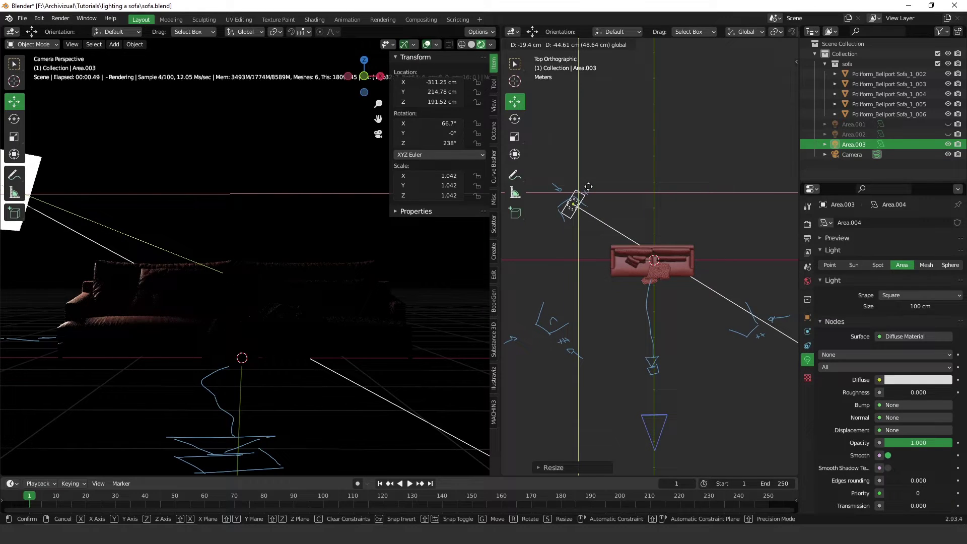
{"action": "left_click", "coordinate": [581, 186]}
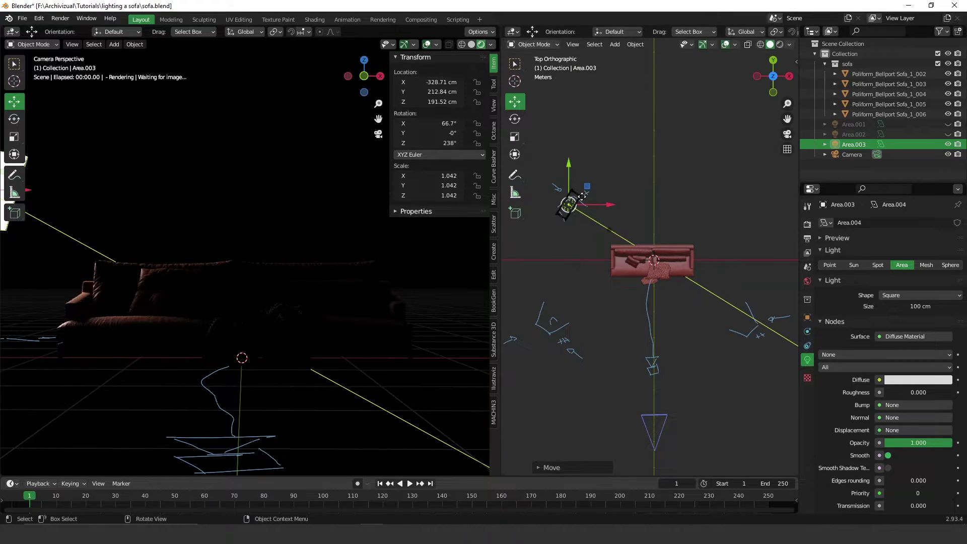
{"action": "key", "text": "r"}
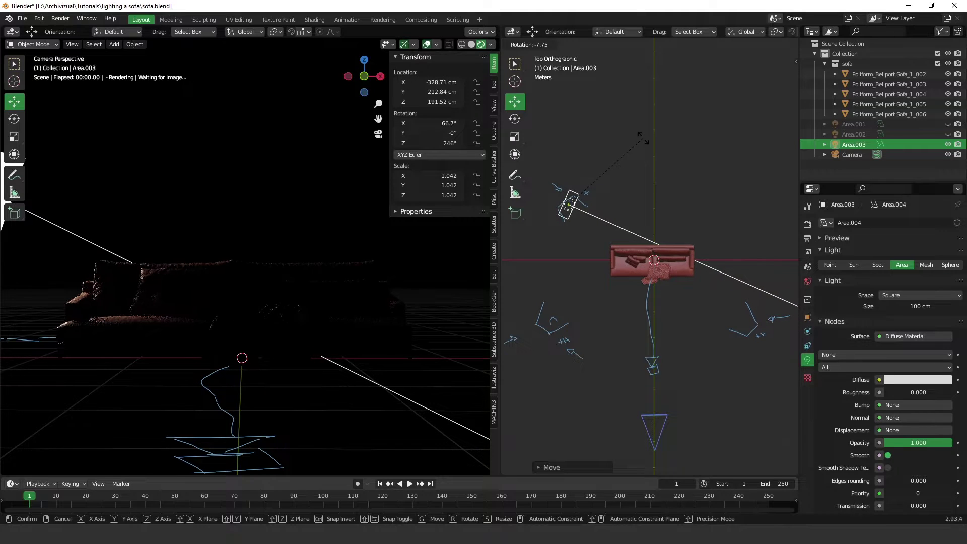
{"action": "left_click", "coordinate": [641, 138]}
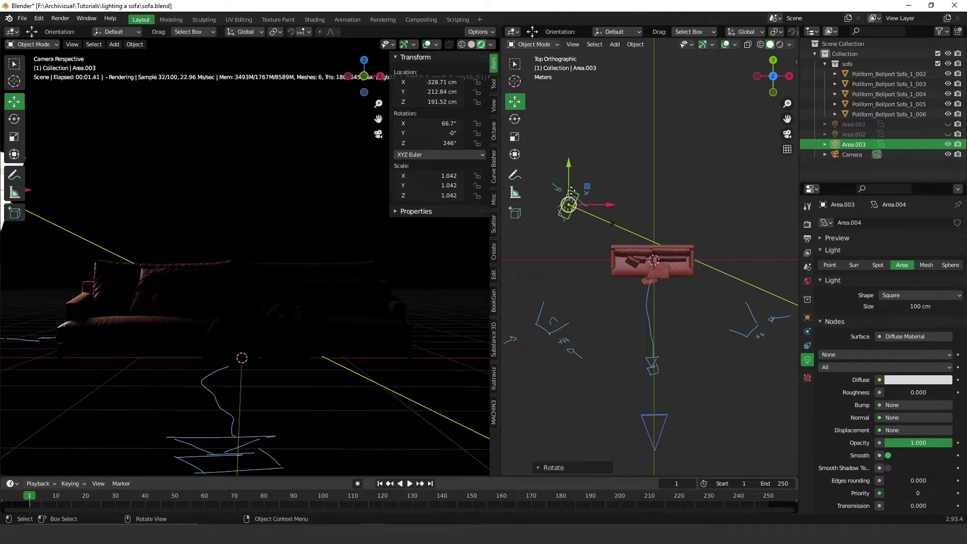
{"action": "mouse_move", "coordinate": [586, 190]}
{"action": "left_mouse_down"}
{"action": "mouse_move", "coordinate": [644, 184]}
{"action": "mouse_move", "coordinate": [590, 173]}
{"action": "left_mouse_up"}
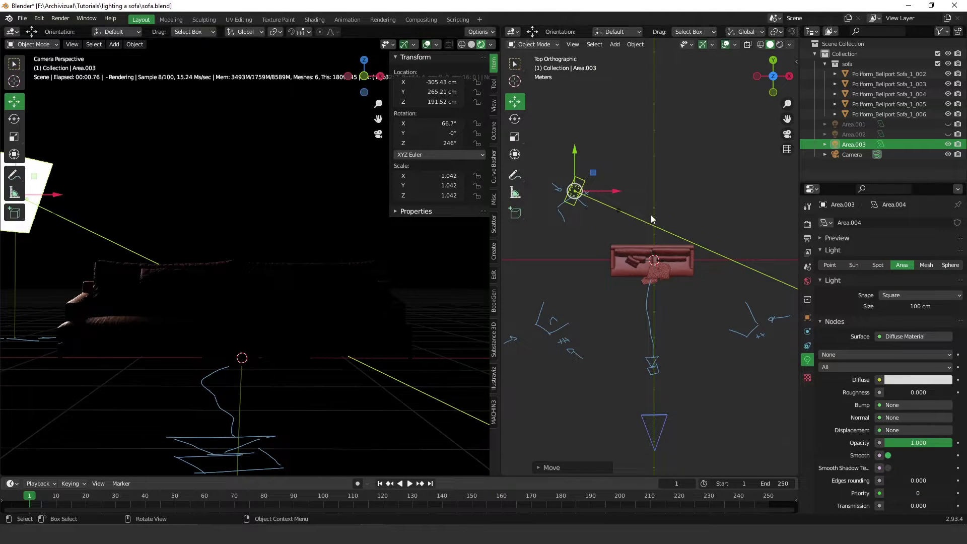
{"action": "key", "text": "r"}
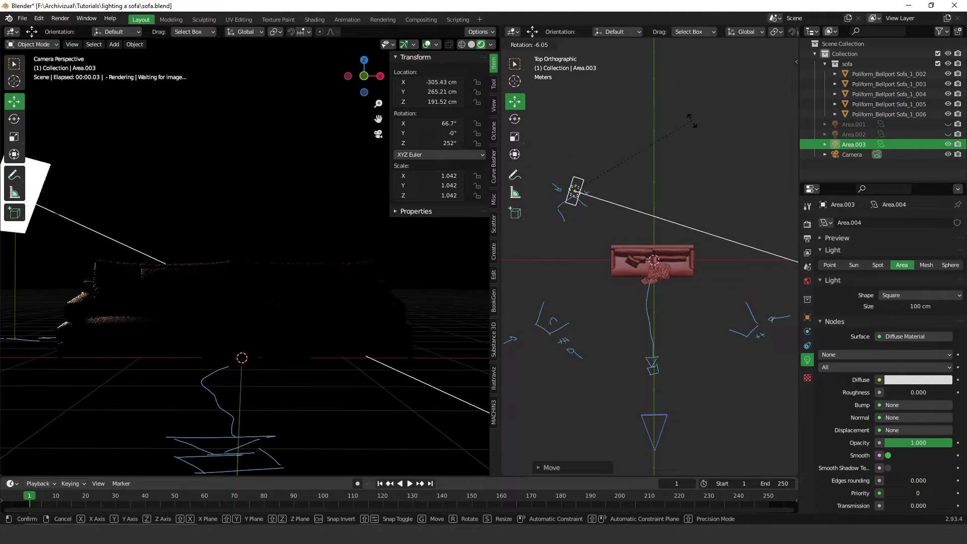
{"action": "mouse_move", "coordinate": [680, 157]}
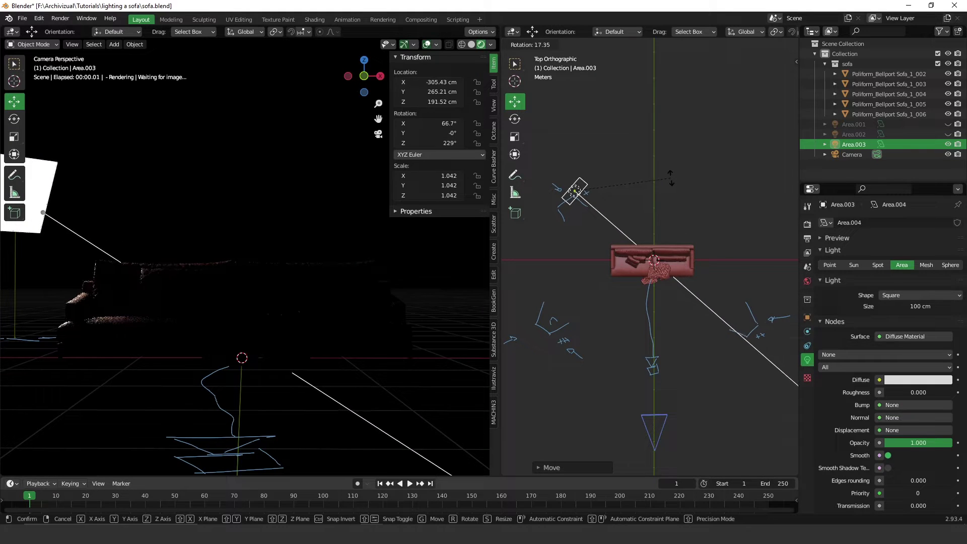
{"action": "mouse_move", "coordinate": [672, 176]}
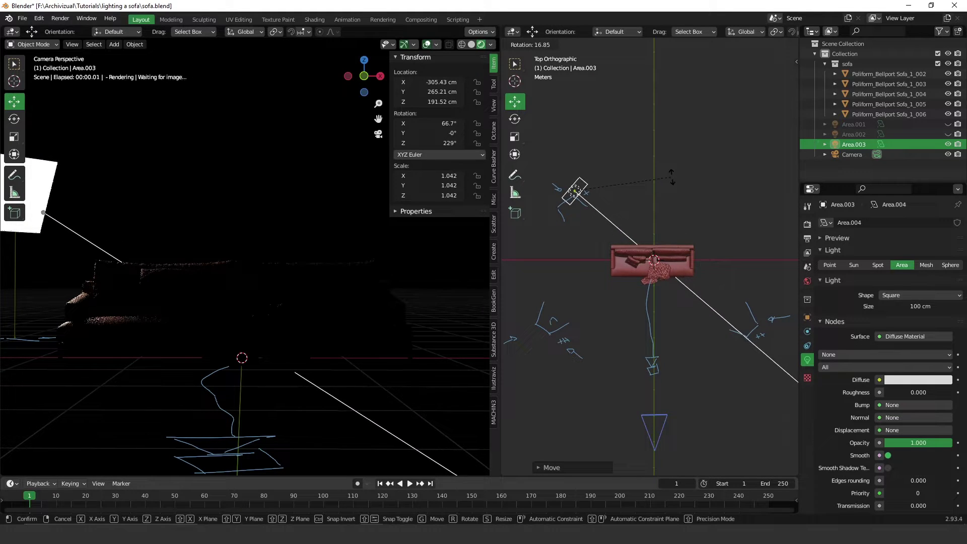
{"action": "left_click", "coordinate": [634, 188]}
- Shift Area.003 further left, enlarge it, and slide it diagonally along Y
{"action": "key", "text": "g"}
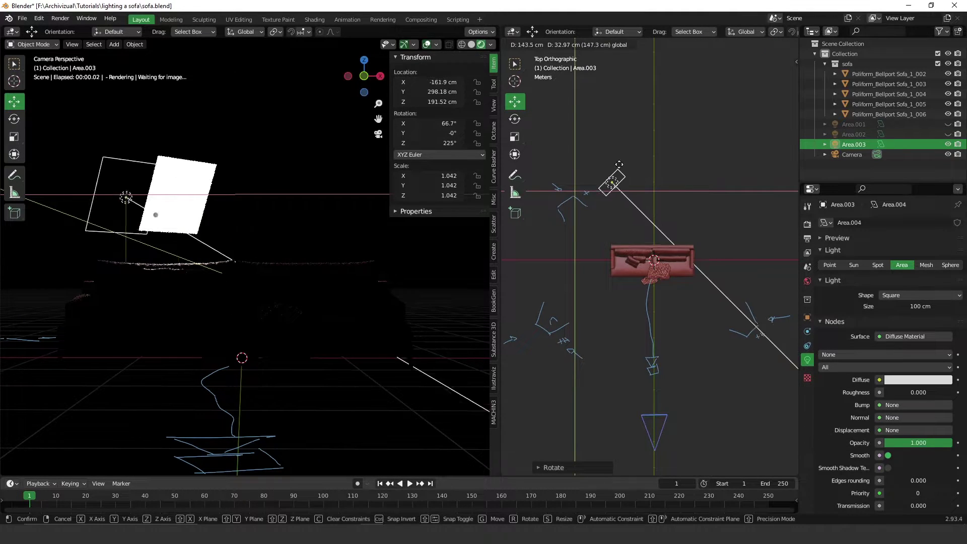
{"action": "left_click", "coordinate": [635, 159]}
{"action": "key", "text": "s"}
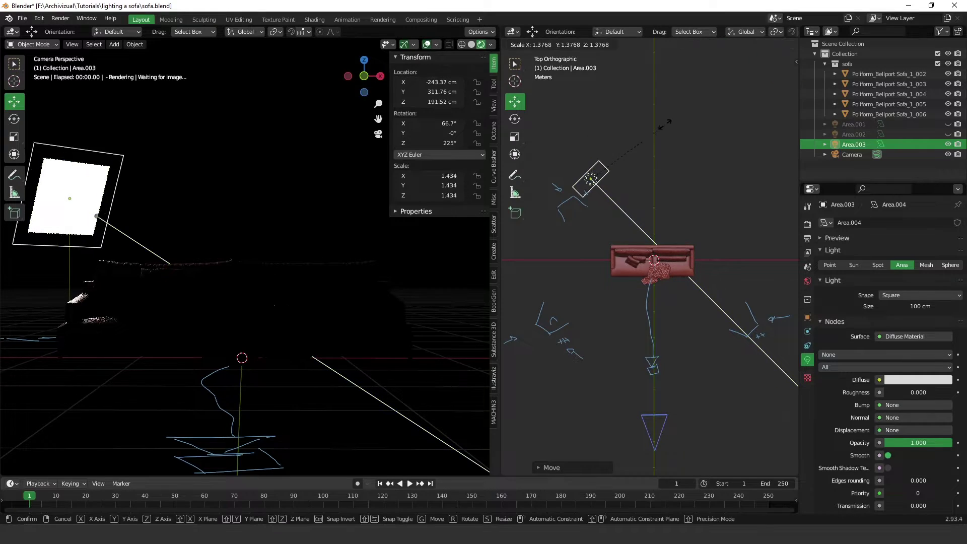
{"action": "left_click", "coordinate": [672, 115]}
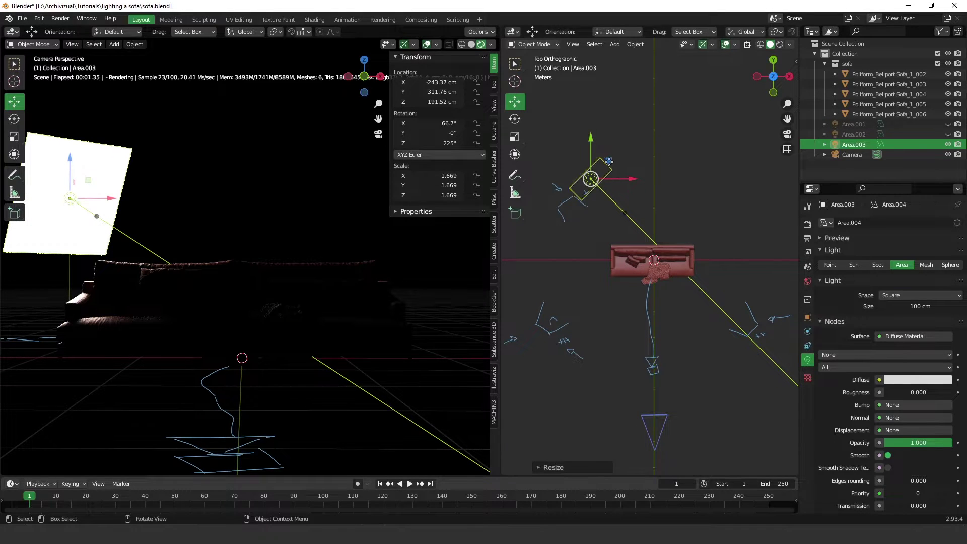
{"action": "key", "text": "g"}
{"action": "key", "text": "y"}
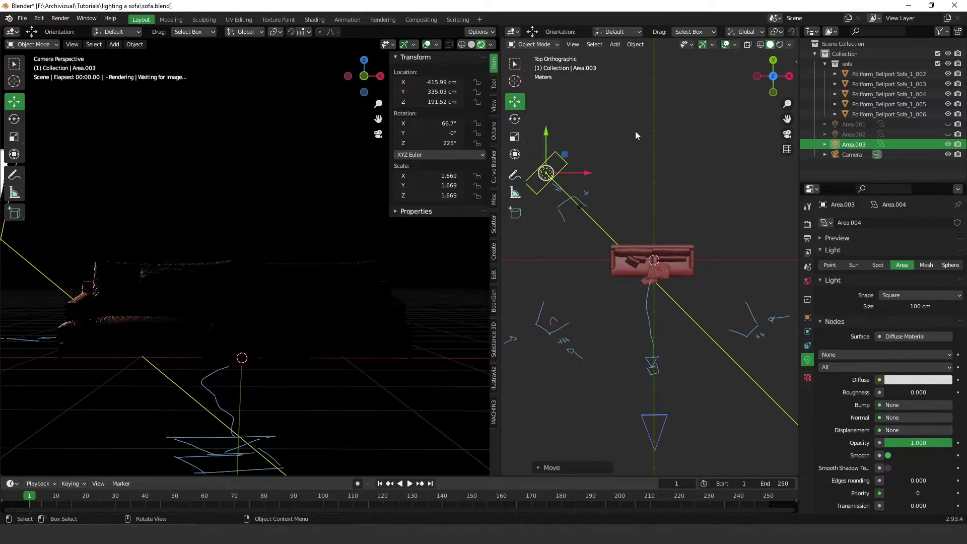
{"action": "left_click", "coordinate": [636, 131]}
- Finalize Area.003 with a new angle, 1.329 scale and final back-left position
{"action": "key", "text": "r"}
{"action": "left_click", "coordinate": [664, 112]}
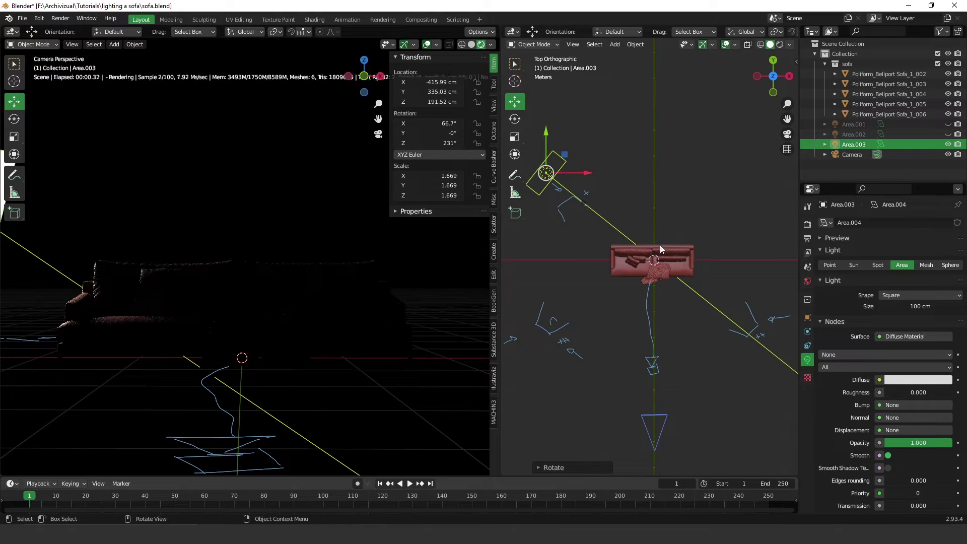
{"action": "key", "text": "s"}
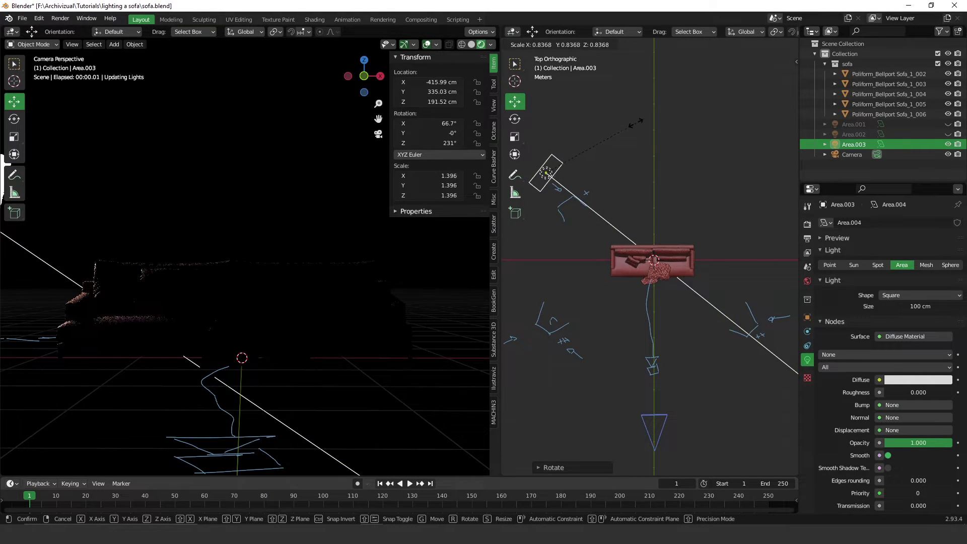
{"action": "left_click", "coordinate": [631, 127]}
{"action": "key", "text": "g"}
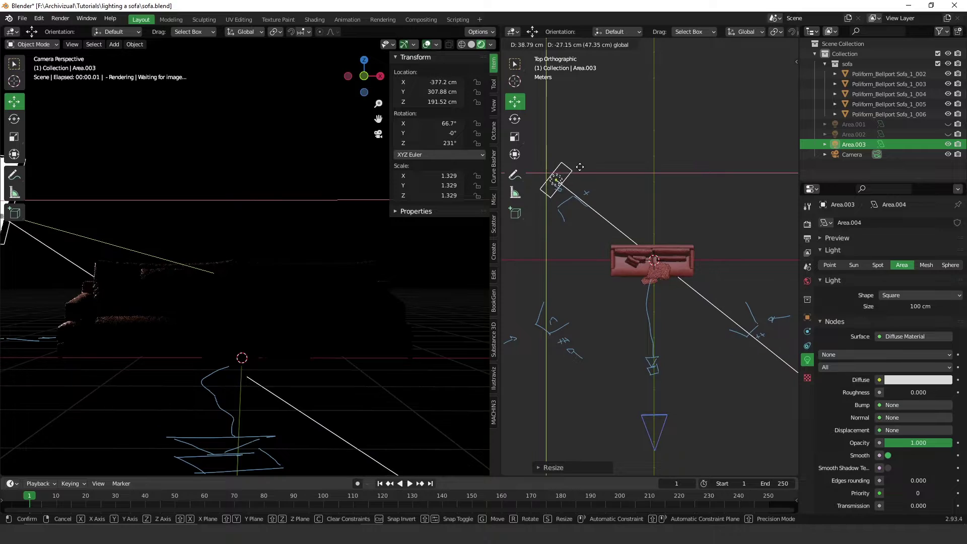
{"action": "left_click", "coordinate": [580, 181]}
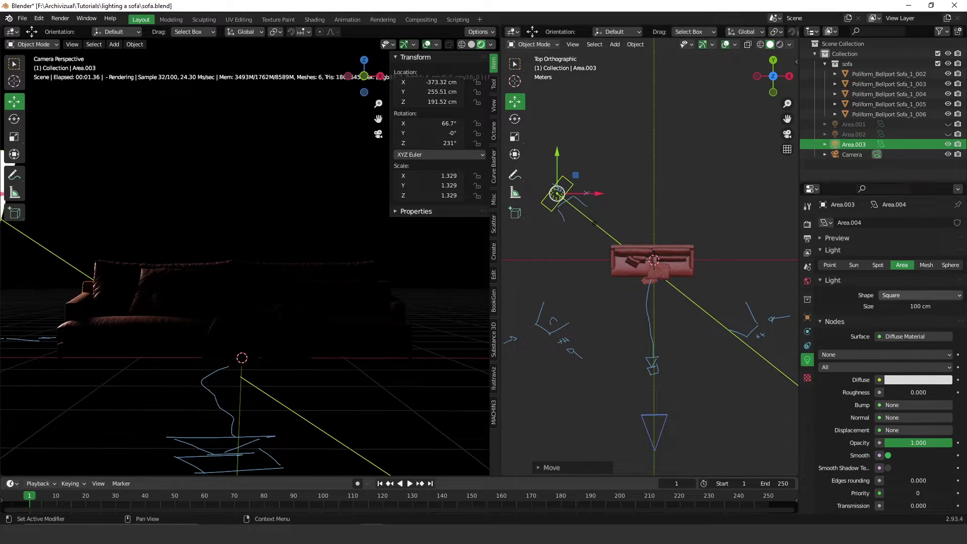
{"action": "left_click", "coordinate": [854, 134]}
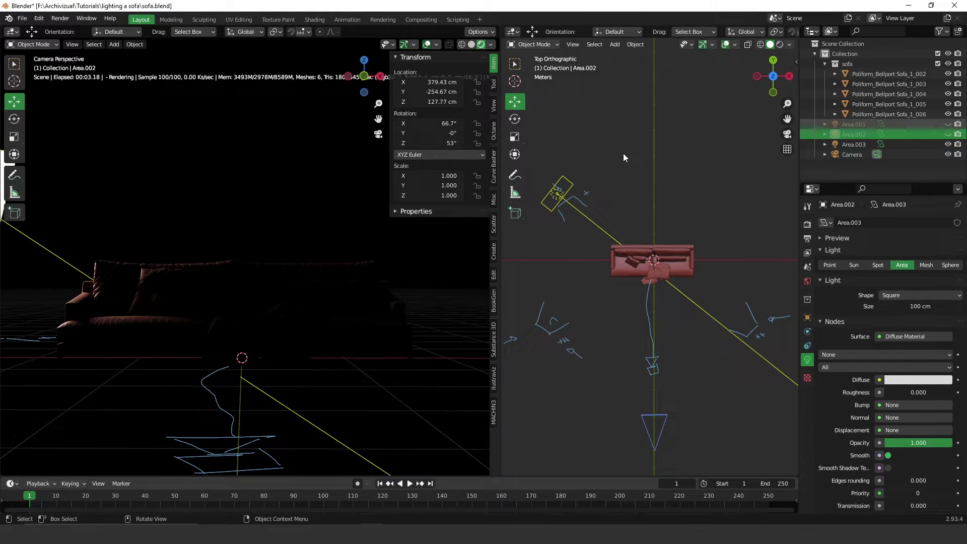
- Unhide Area.001 and Area.002 so all three area lights show, then deselect everything
{"action": "key", "text": "alt+h"}
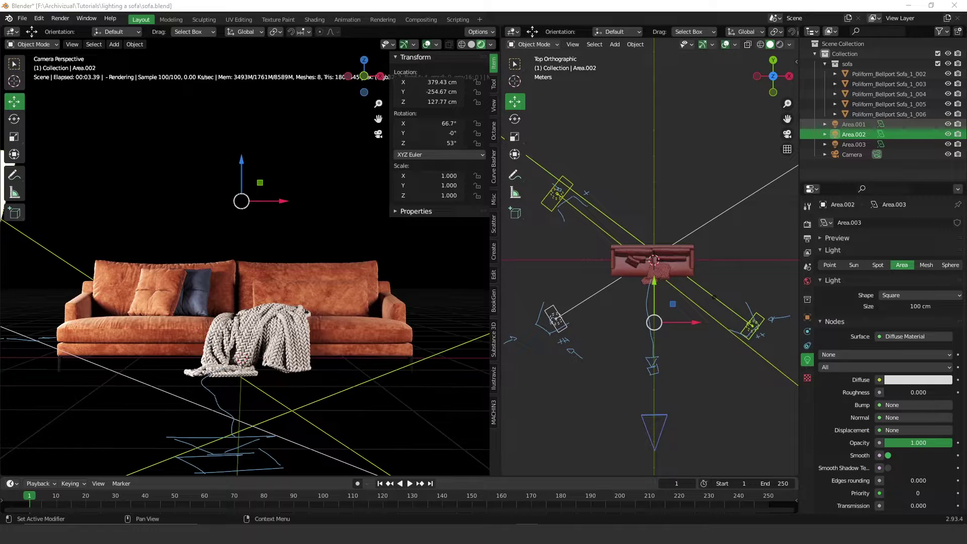
{"action": "key", "text": "alt+a"}
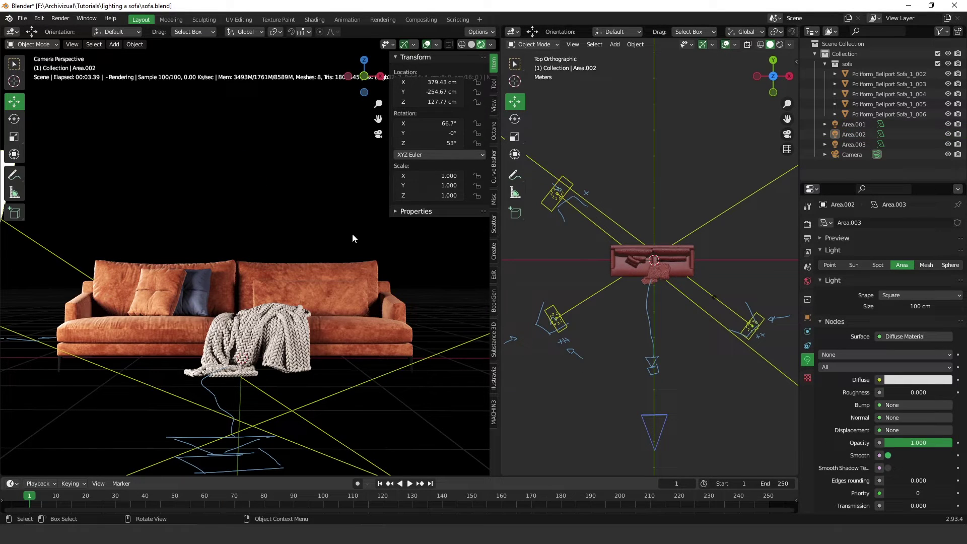
{"action": "key", "text": "shift+a"}
- Add a mesh plane at the origin and scale it to 1034 cm across as the floor
{"action": "mouse_move", "coordinate": [322, 149]}
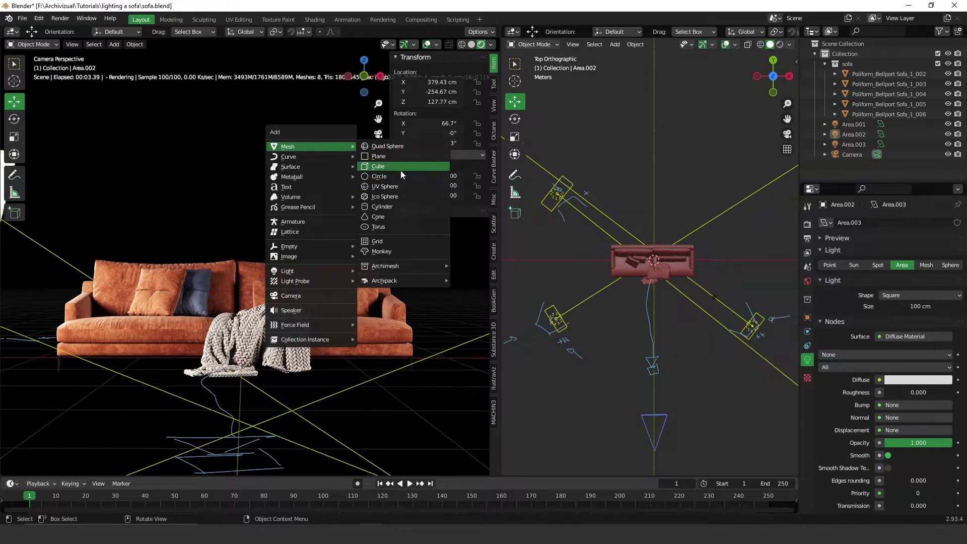
{"action": "left_click", "coordinate": [395, 156]}
{"action": "key", "text": "s"}
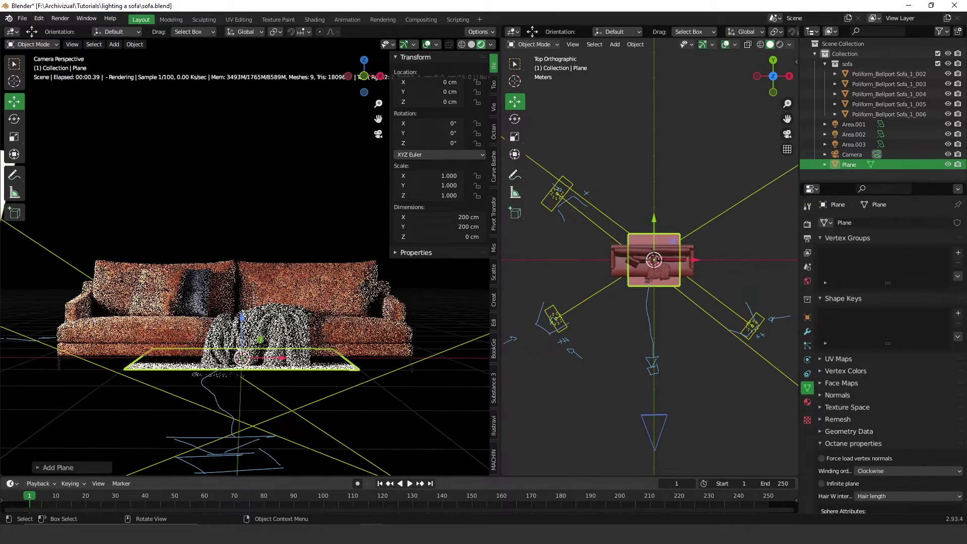
{"action": "left_click", "coordinate": [346, 207]}
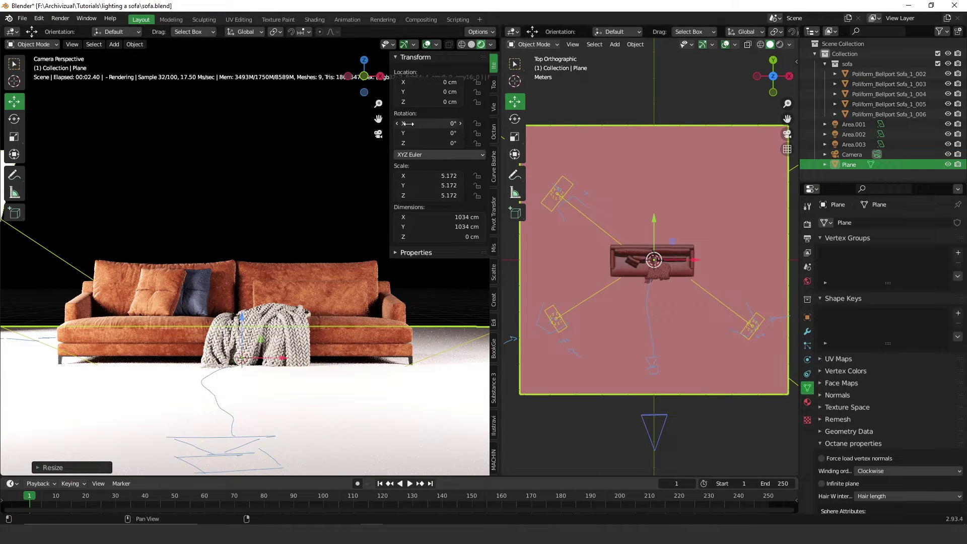
{"action": "left_click", "coordinate": [513, 32]}
- Give the floor plane a new near-black Universal material with roughness 0.62 and specular 0.37
{"action": "left_click", "coordinate": [547, 138]}
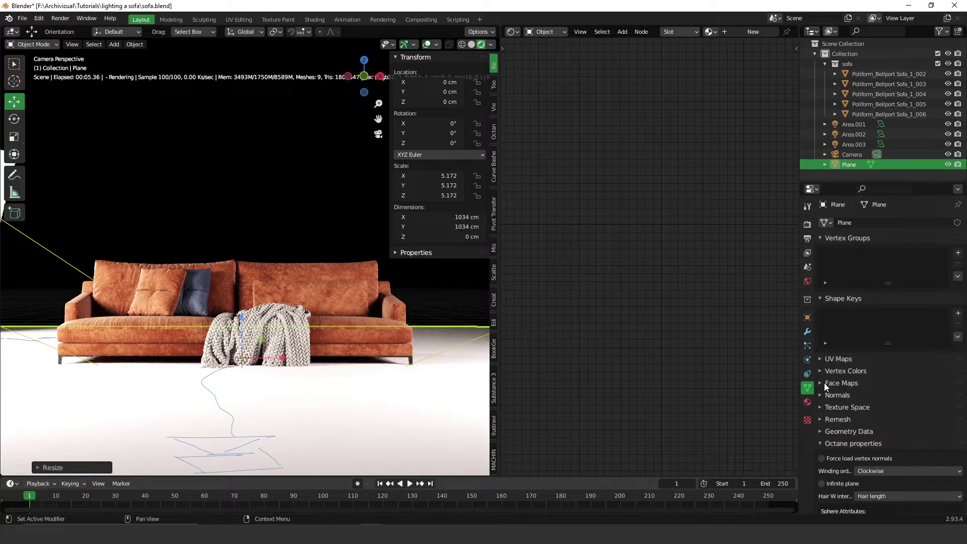
{"action": "left_click", "coordinate": [806, 403]}
{"action": "left_click", "coordinate": [876, 255]}
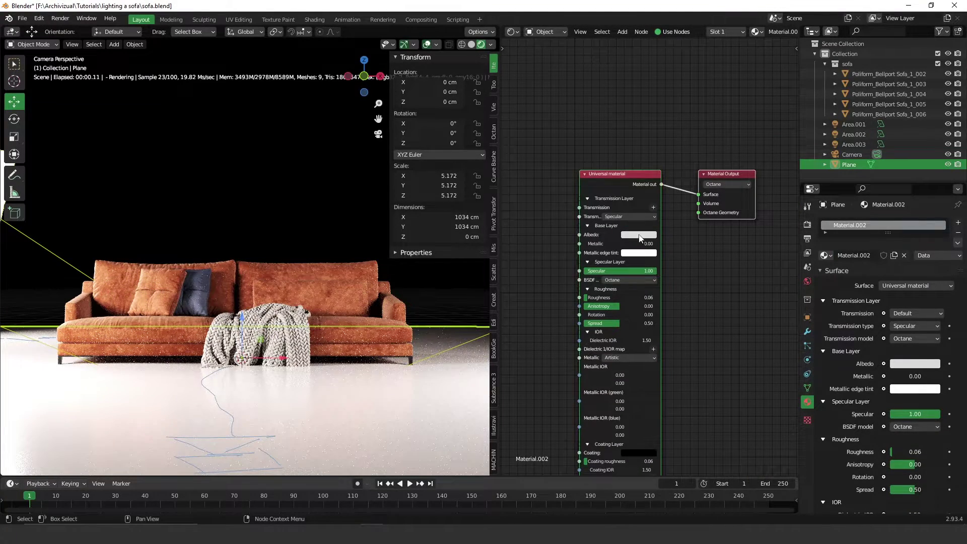
{"action": "left_click", "coordinate": [640, 234]}
{"action": "left_click_drag", "start_coordinate": [691, 150], "coordinate": [695, 171]}
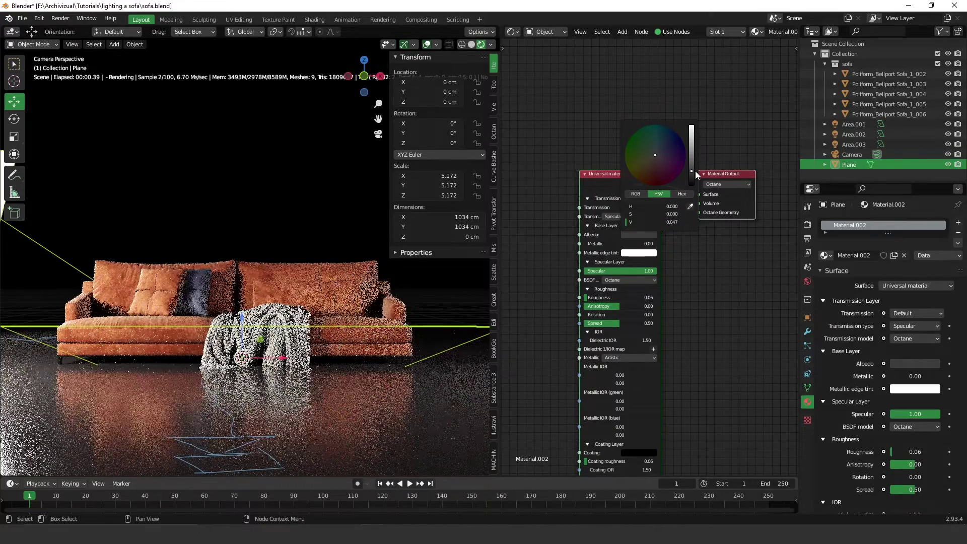
{"action": "left_click", "coordinate": [599, 302]}
{"action": "type", "text": "0.9"}
{"action": "key", "text": "Return"}
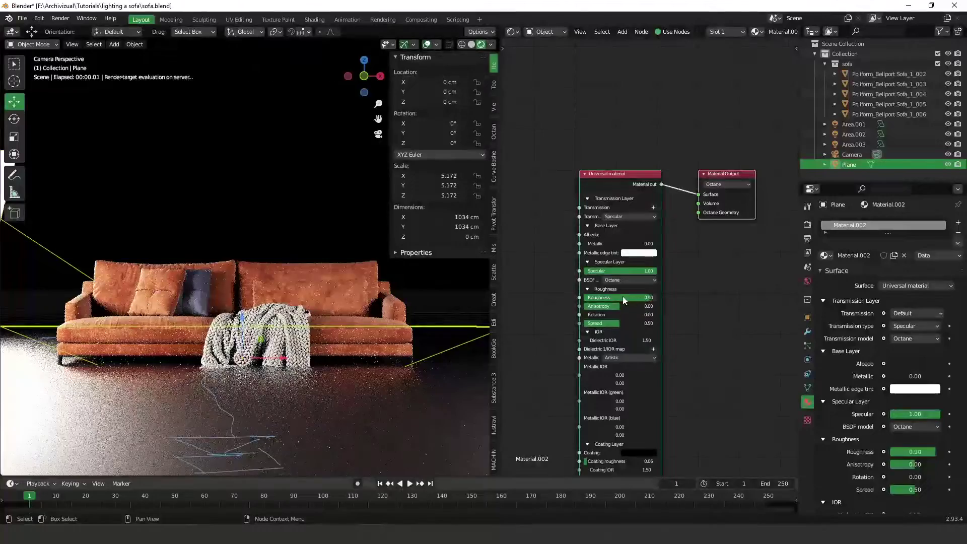
{"action": "left_click_drag", "start_coordinate": [623, 296], "coordinate": [574, 266]}
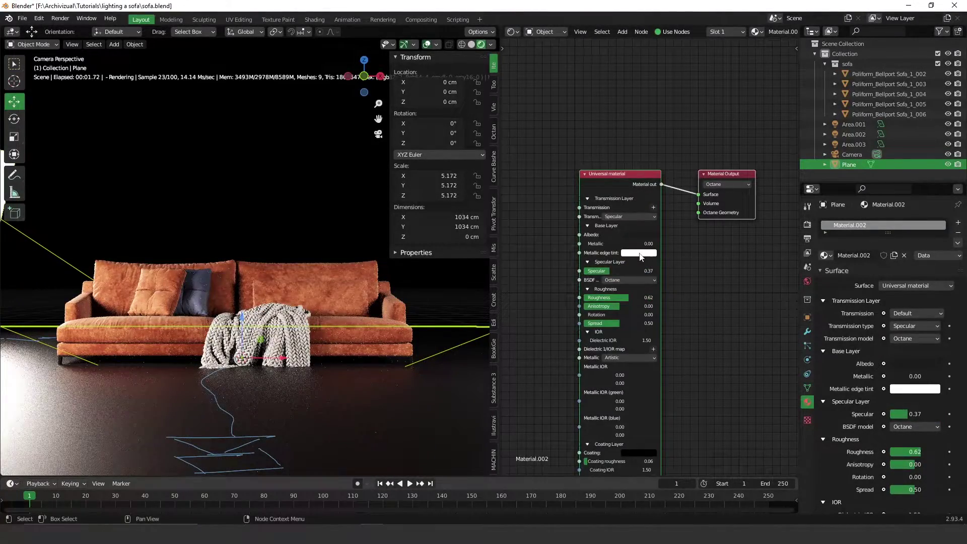
- Lower the floor plane along Z to -8.12 cm, checking the result in the render
{"action": "left_click", "coordinate": [342, 406]}
{"action": "key", "text": "g"}
{"action": "key", "text": "z"}
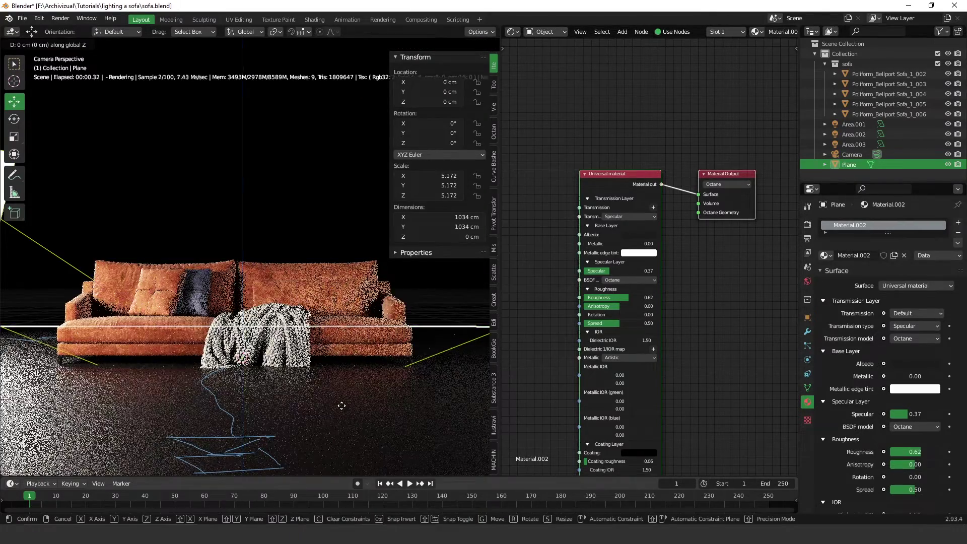
{"action": "mouse_move", "coordinate": [340, 386]}
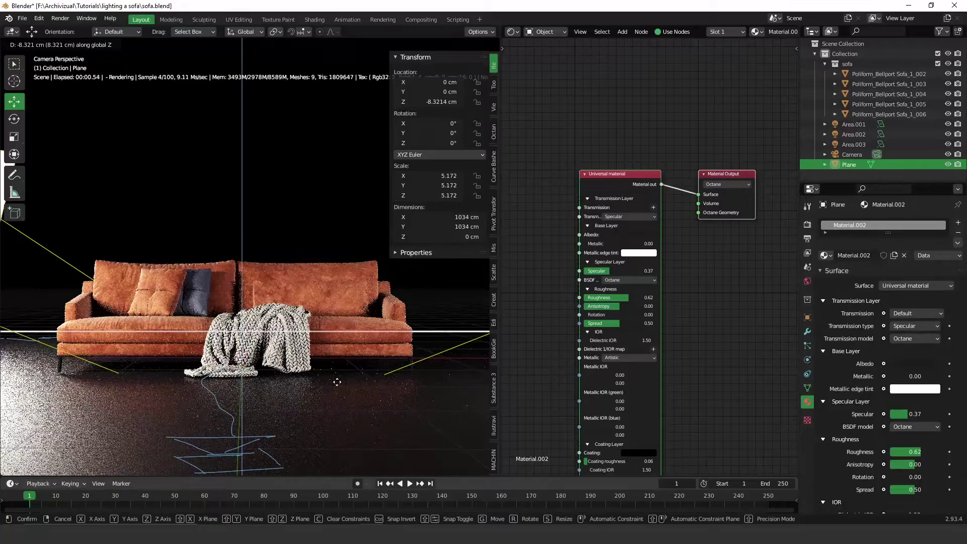
{"action": "left_click", "coordinate": [335, 382]}
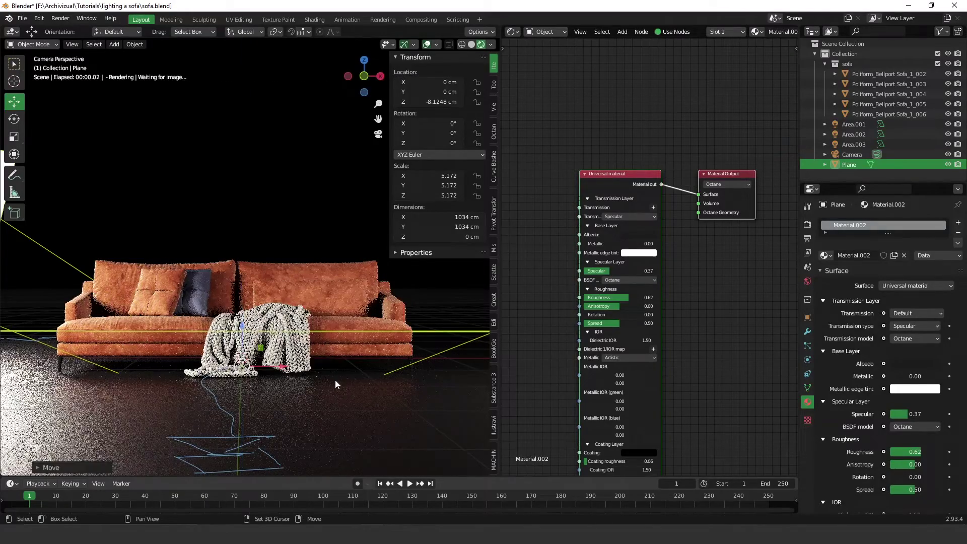
{"action": "left_click", "coordinate": [294, 161]}
{"action": "left_click", "coordinate": [389, 412]}
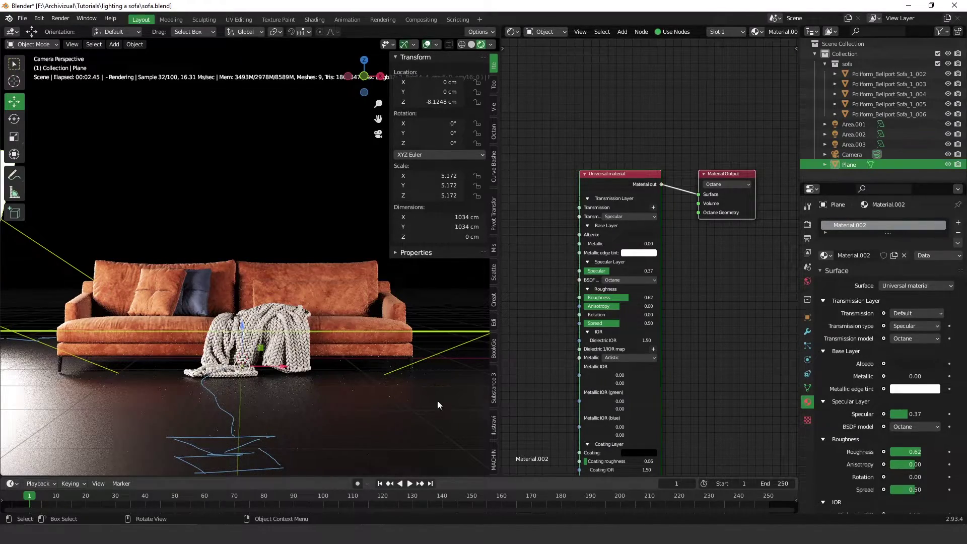
{"action": "left_click", "coordinate": [305, 165]}
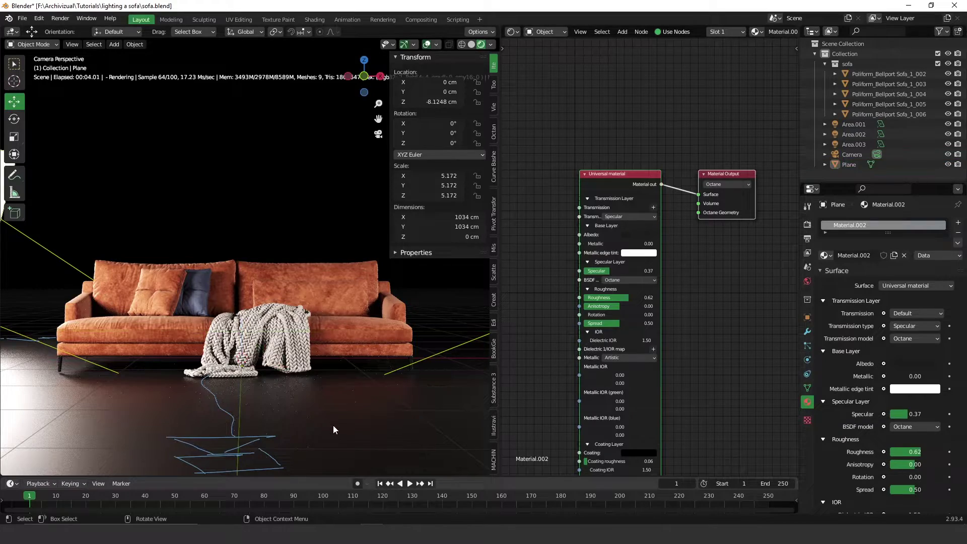
{"action": "left_click", "coordinate": [333, 425]}
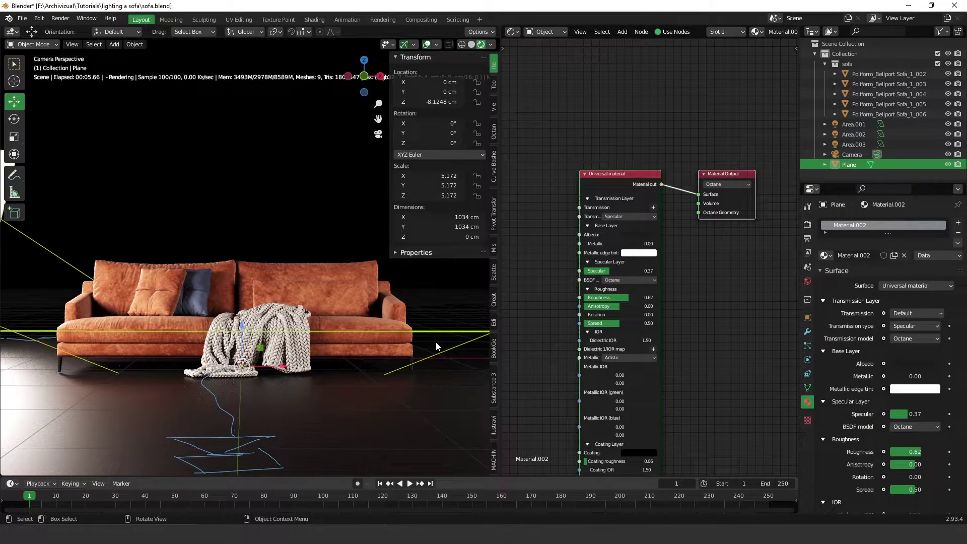
{"action": "key", "text": "KP_7"}
- In Edit Mode, extrude the plane's back edge straight up into a 646 cm wall
{"action": "middle_click_drag", "start_coordinate": [412, 362], "coordinate": [326, 291]}
{"action": "left_click", "coordinate": [187, 235]}
{"action": "left_click", "coordinate": [194, 216]}
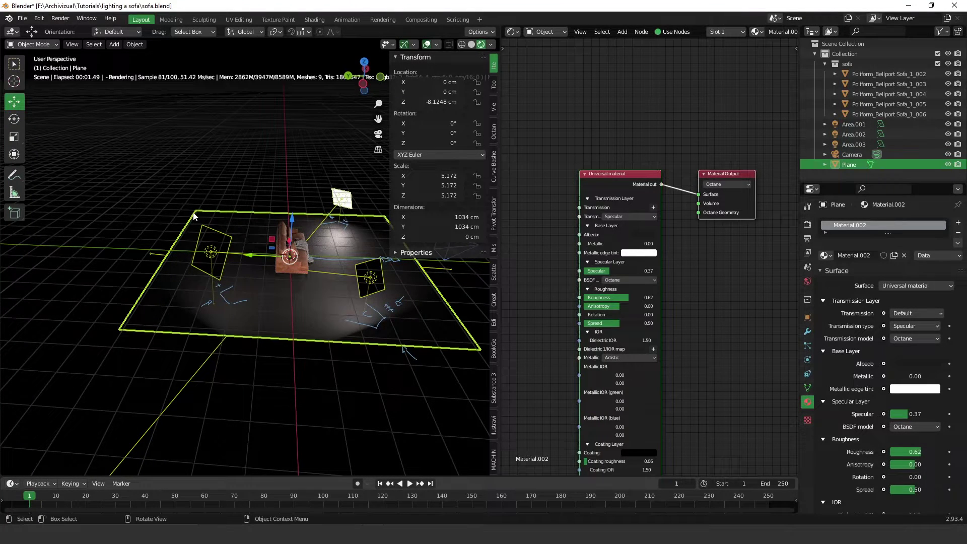
{"action": "key", "text": "Tab"}
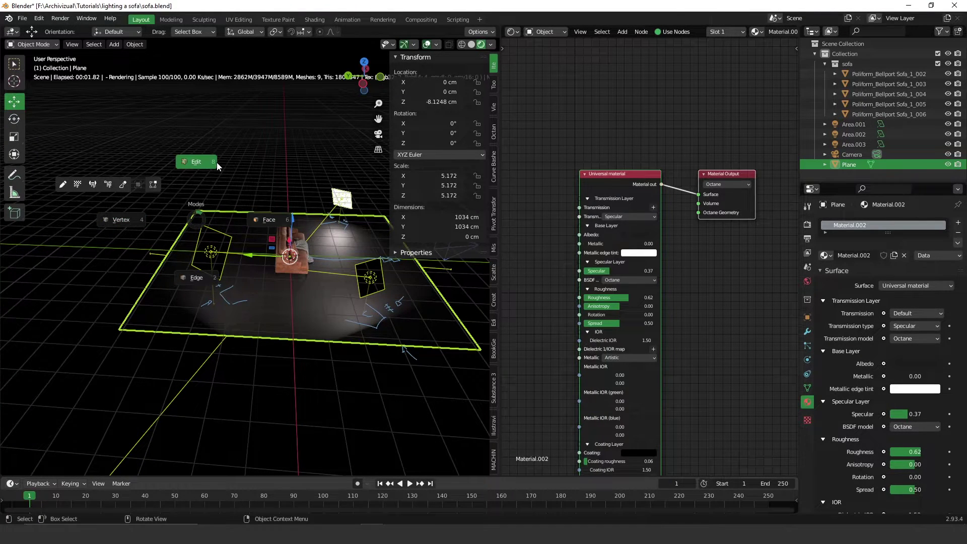
{"action": "left_click", "coordinate": [217, 162]}
{"action": "left_click_drag", "start_coordinate": [79, 165], "coordinate": [235, 418]}
{"action": "key", "text": "e"}
{"action": "key", "text": "z"}
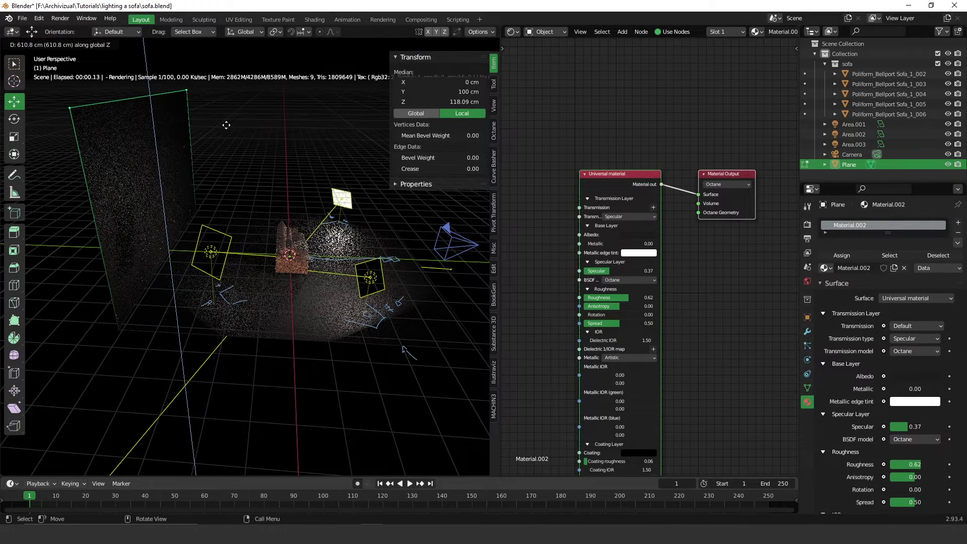
{"action": "left_click", "coordinate": [216, 151]}
- Shift the wall along Y, return to Object Mode and view through the camera
{"action": "scroll", "coordinate": [209, 170], "scroll_direction": "down", "scroll_amount": 3}
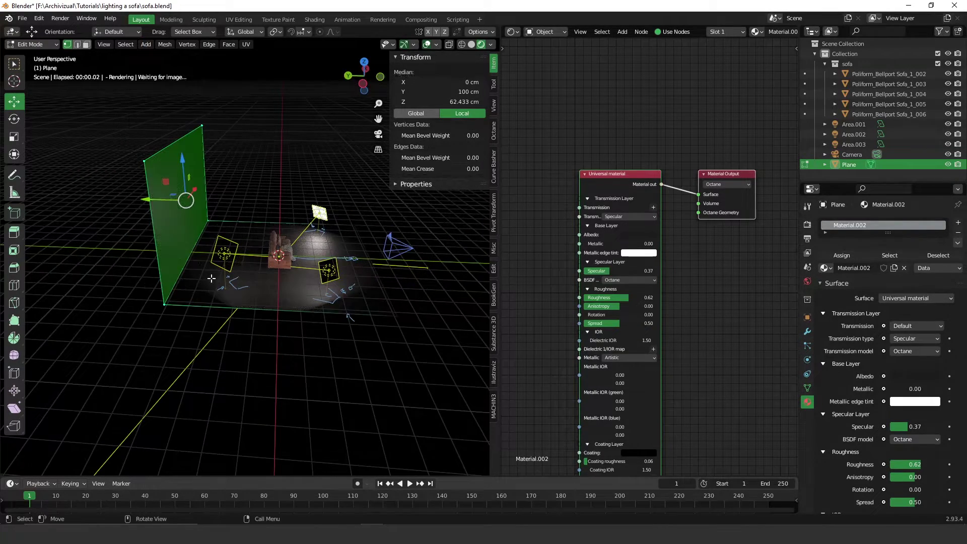
{"action": "key", "text": "g"}
{"action": "key", "text": "y"}
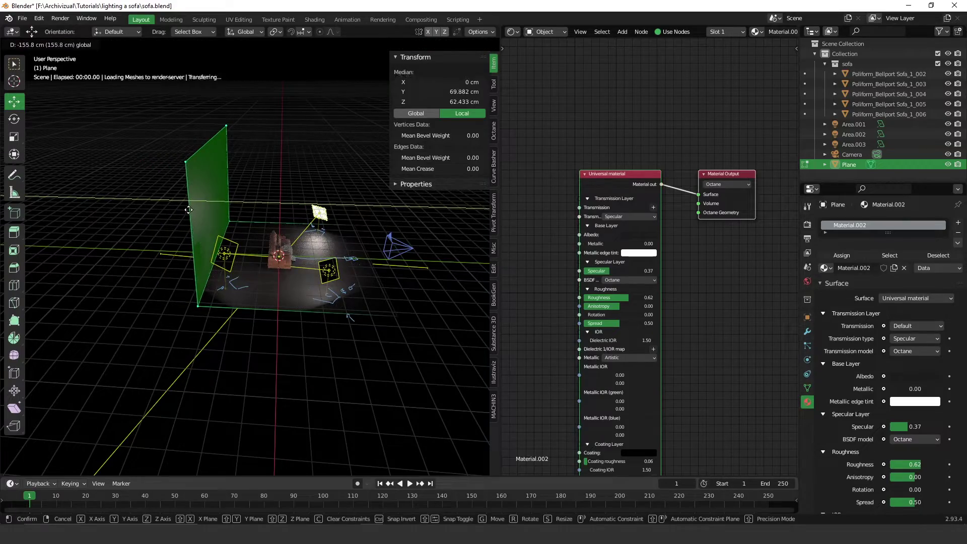
{"action": "left_click", "coordinate": [188, 209]}
{"action": "middle_click_drag", "start_coordinate": [188, 210], "coordinate": [296, 200]}
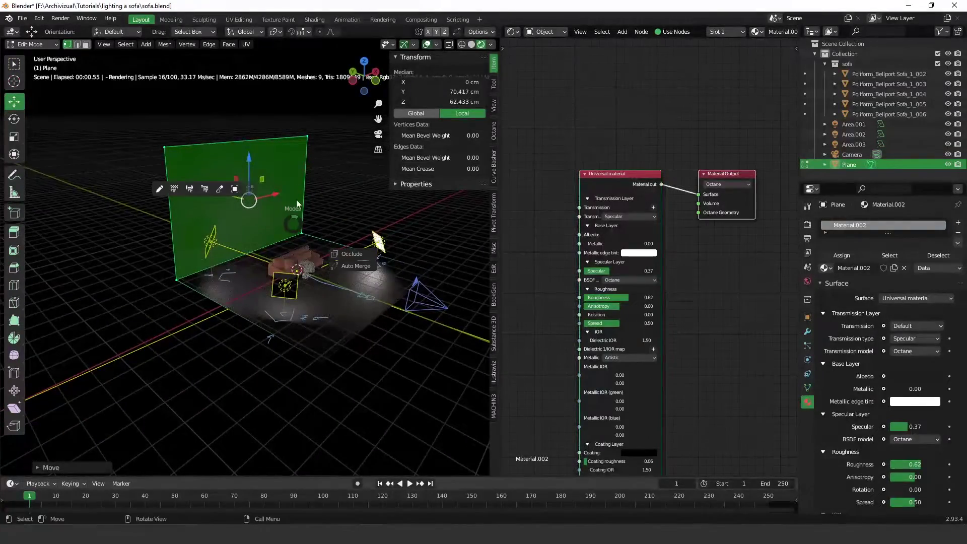
{"action": "key", "text": "Tab"}
{"action": "key", "text": "KP_0"}
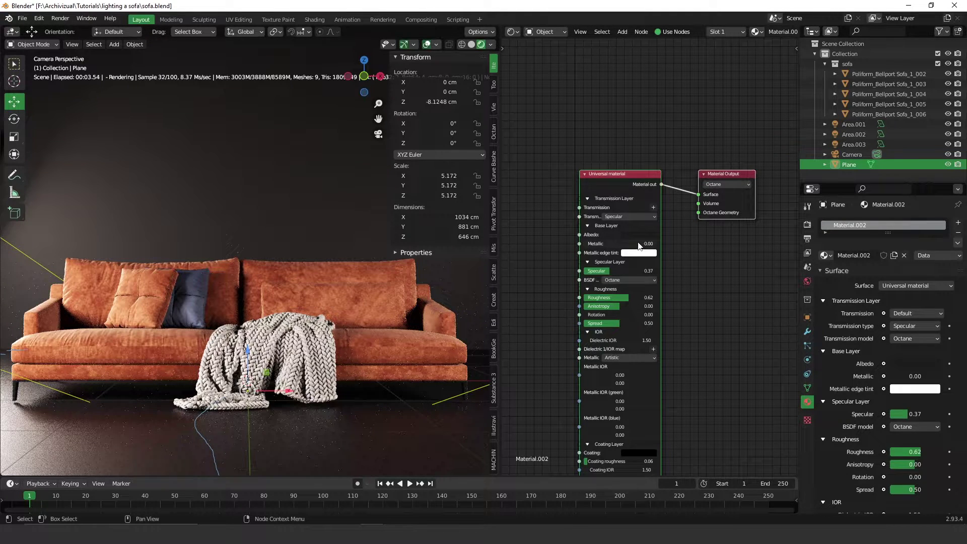
- In the Universal node, drop Specular to 0.28 and set Albedo to dark red (S 0.737, V 0.135)
{"action": "left_click", "coordinate": [646, 227]}
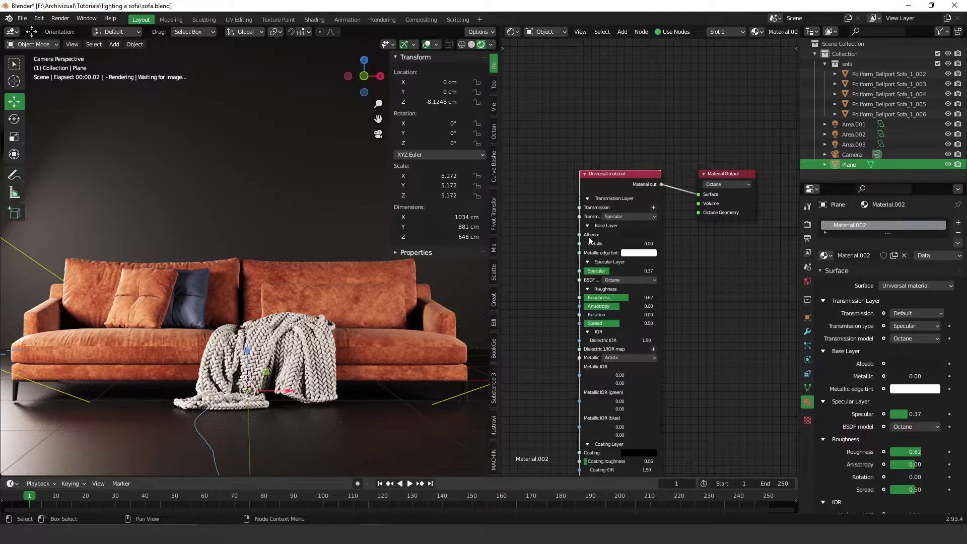
{"action": "left_click", "coordinate": [641, 236]}
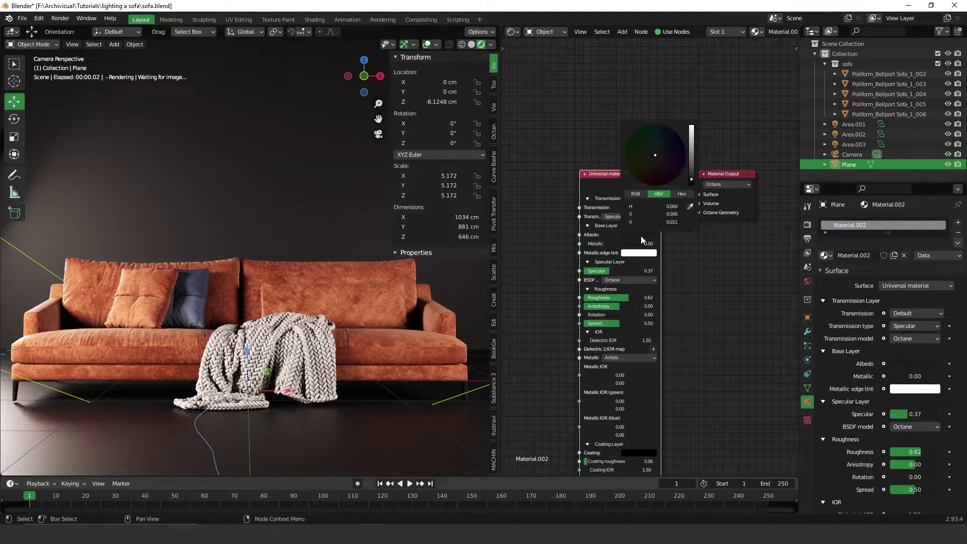
{"action": "scroll", "coordinate": [697, 184], "scroll_direction": "down", "scroll_amount": 2}
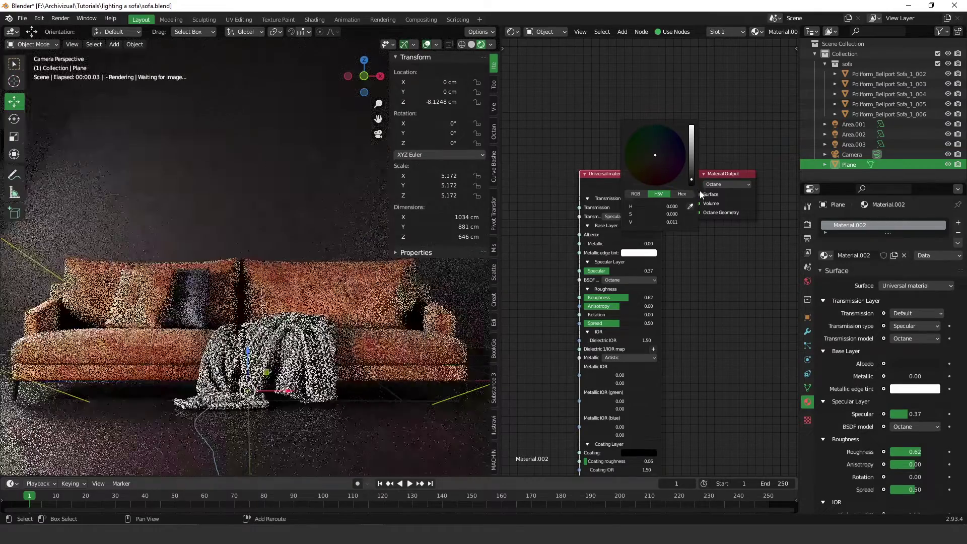
{"action": "scroll", "coordinate": [709, 227], "scroll_direction": "down", "scroll_amount": 1}
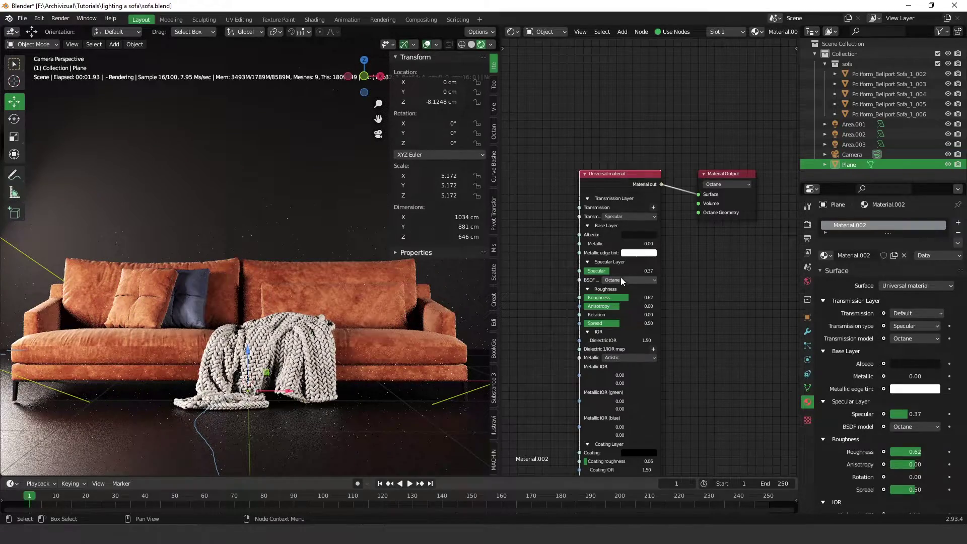
{"action": "scroll", "coordinate": [620, 273], "scroll_direction": "down", "scroll_amount": 1, "text": "ctrl"}
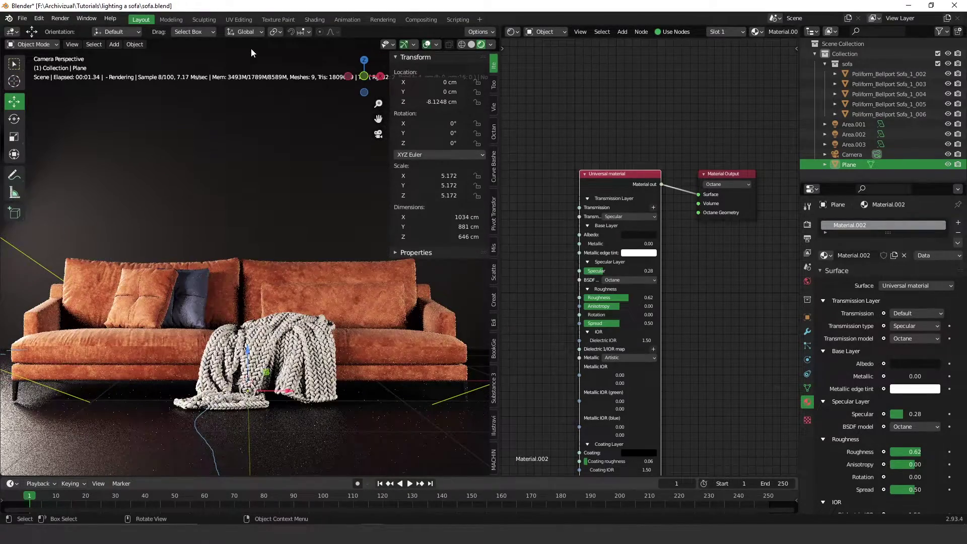
{"action": "left_click", "coordinate": [638, 236]}
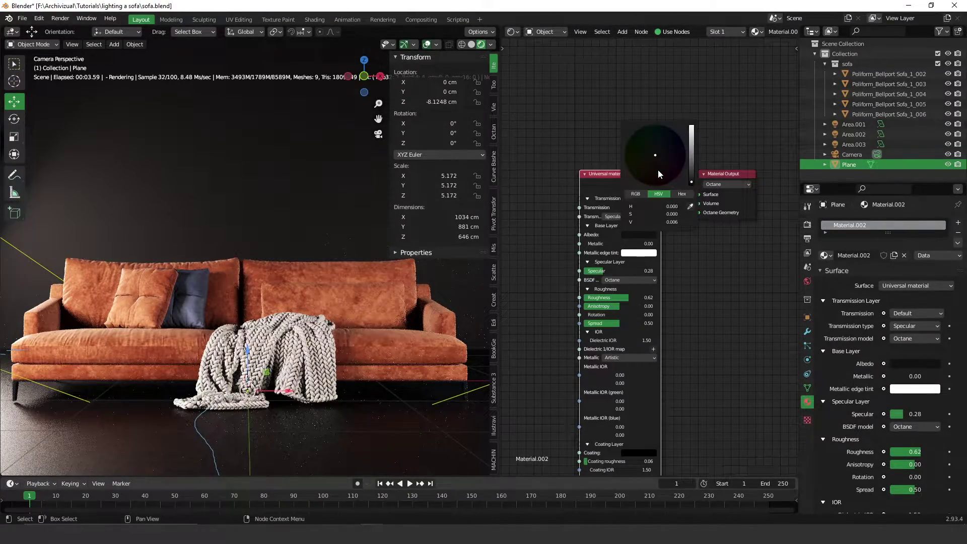
{"action": "left_click", "coordinate": [689, 159]}
{"action": "mouse_move", "coordinate": [655, 158]}
{"action": "left_mouse_down"}
{"action": "mouse_move", "coordinate": [655, 176]}
{"action": "mouse_move", "coordinate": [633, 159]}
{"action": "mouse_move", "coordinate": [675, 147]}
{"action": "mouse_move", "coordinate": [644, 143]}
{"action": "mouse_move", "coordinate": [639, 150]}
{"action": "mouse_move", "coordinate": [655, 167]}
{"action": "left_mouse_up"}
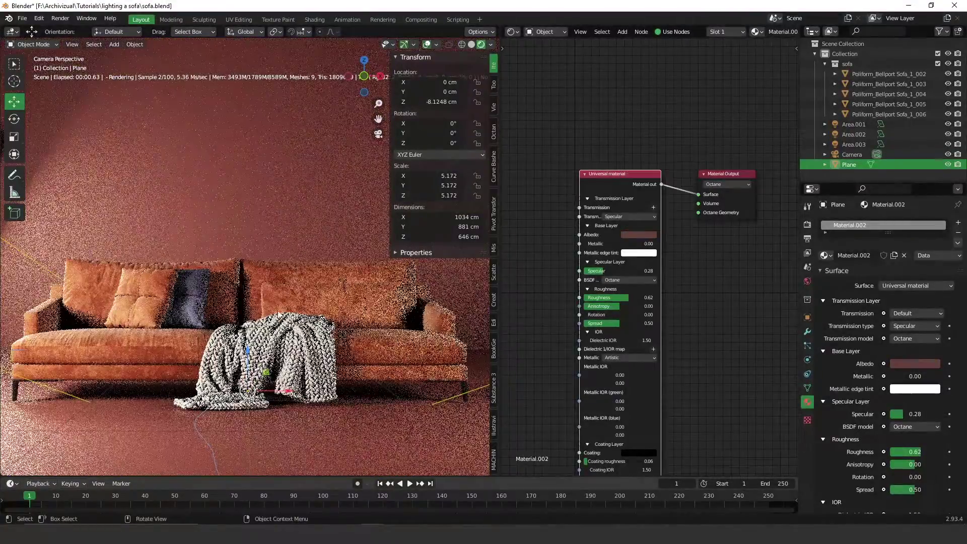